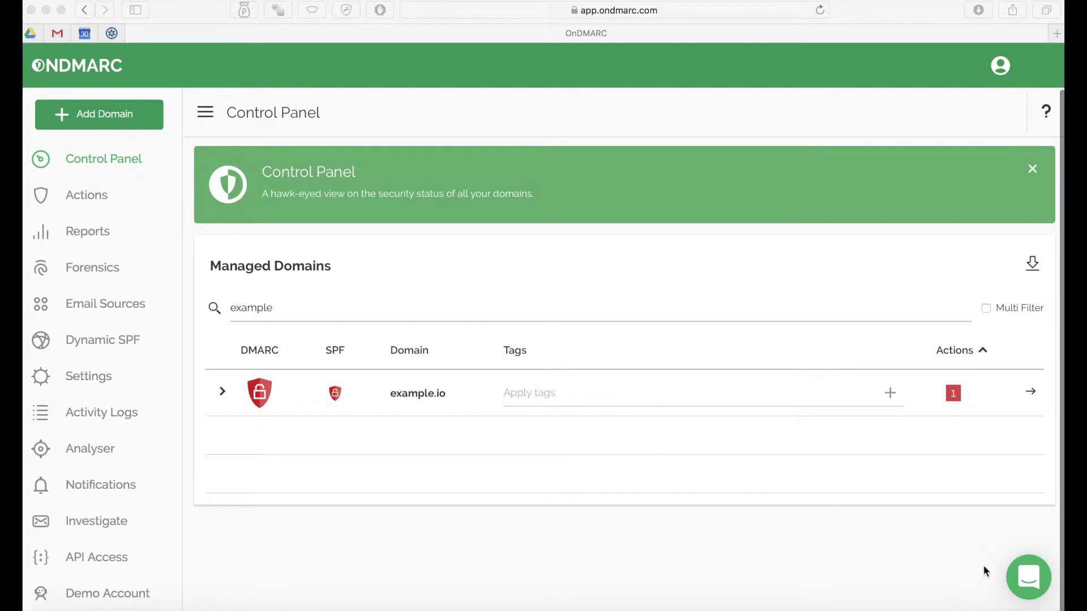
- Bring the Chrome window with OnDMARC's Control Panel for example.com to the front
click(1017, 593)
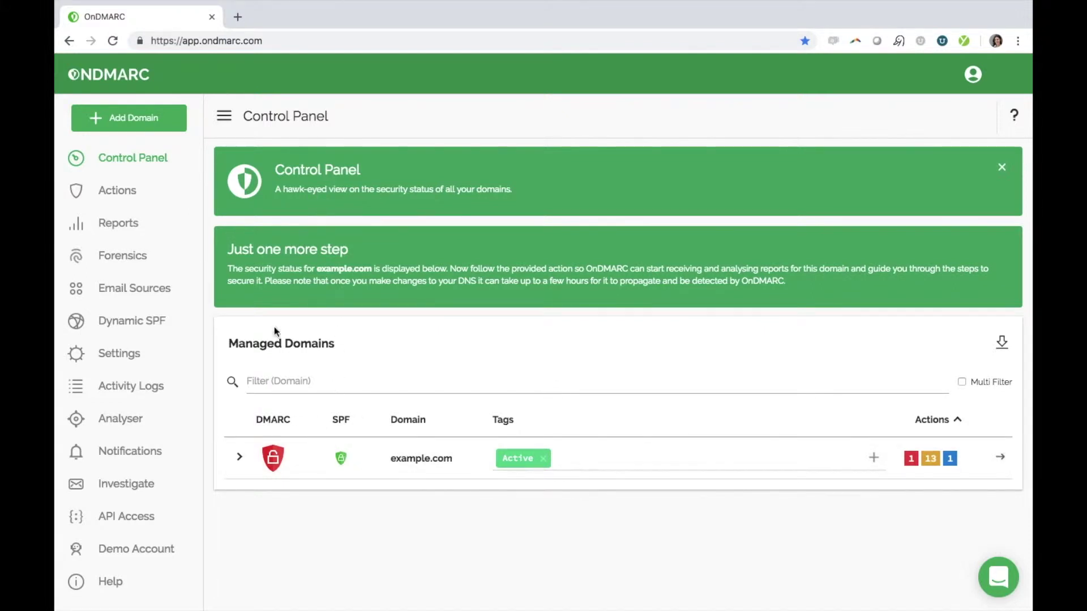
- Add the domain 1234.com and select the p=none policy in its DMARC record
click(164, 130)
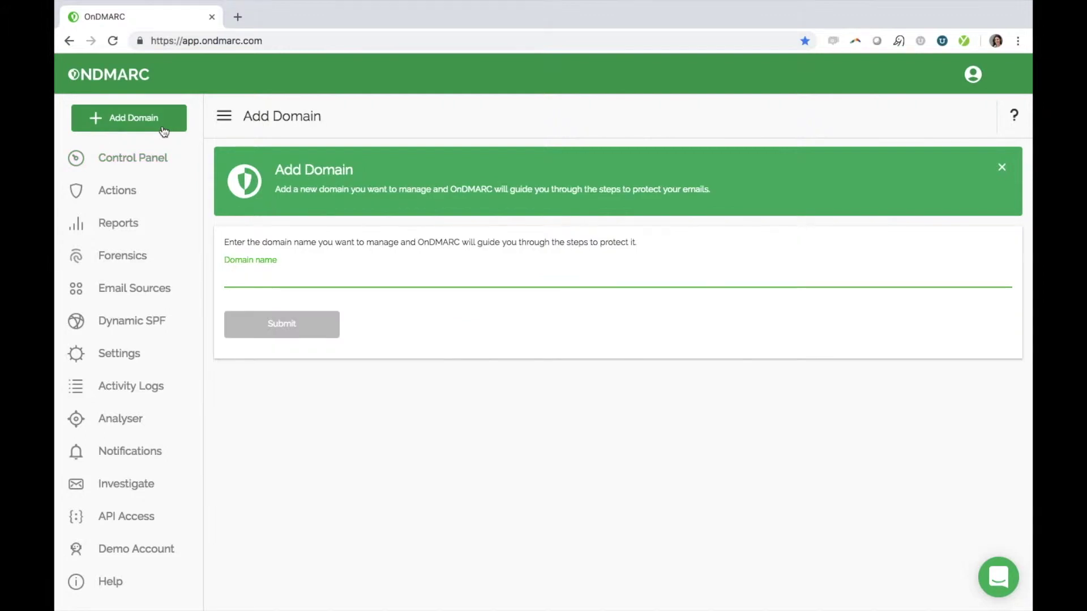
text(1234.com)
key(Return)
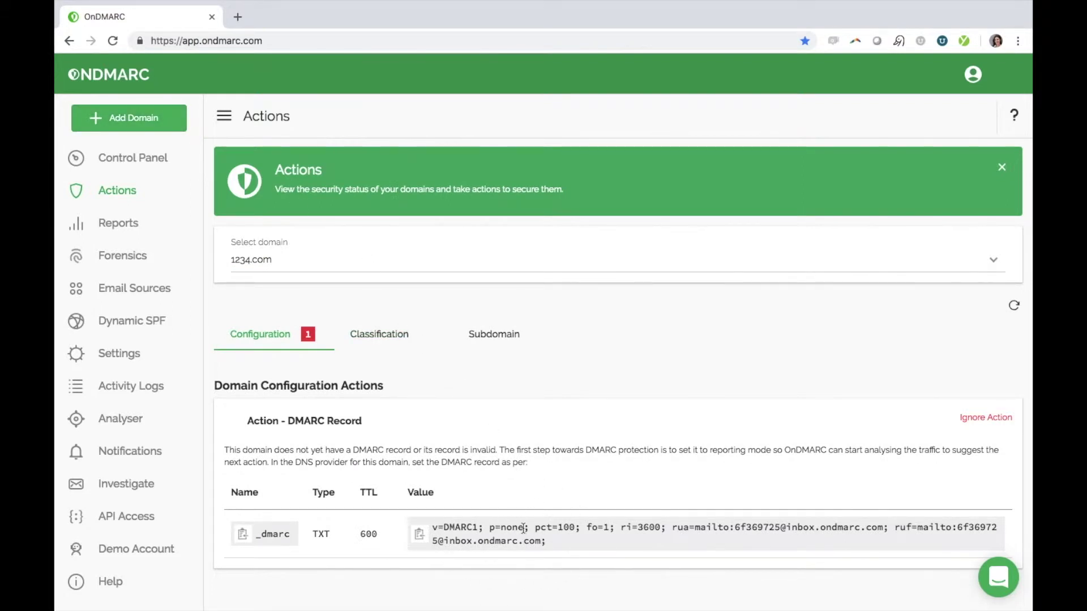
drag(525, 529, 490, 532)
- Give 1234.com a person-name tag and tag example.com as Priority 1
click(144, 165)
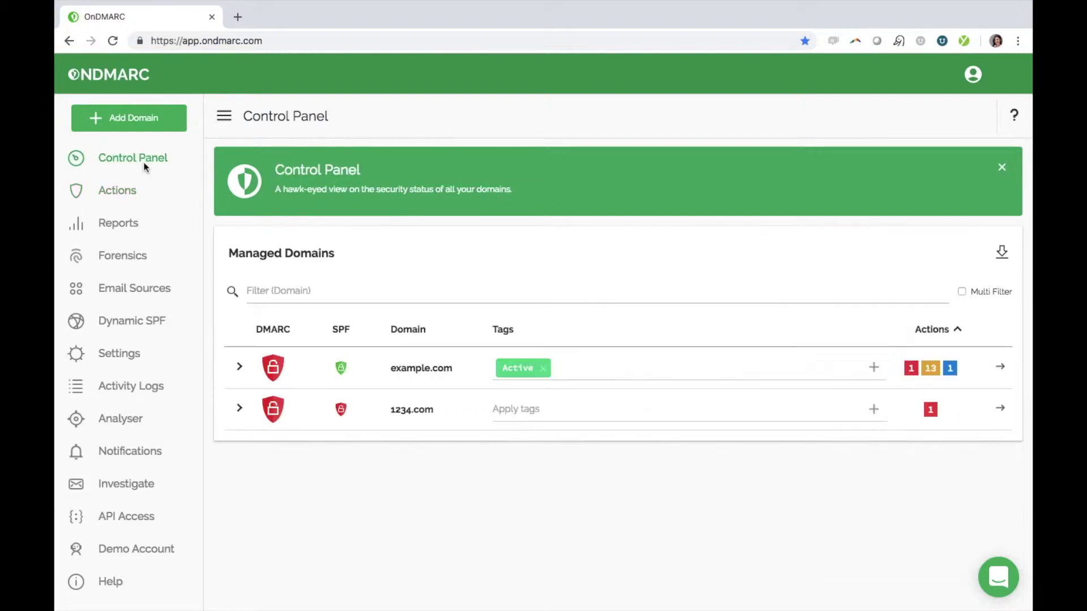
click(525, 412)
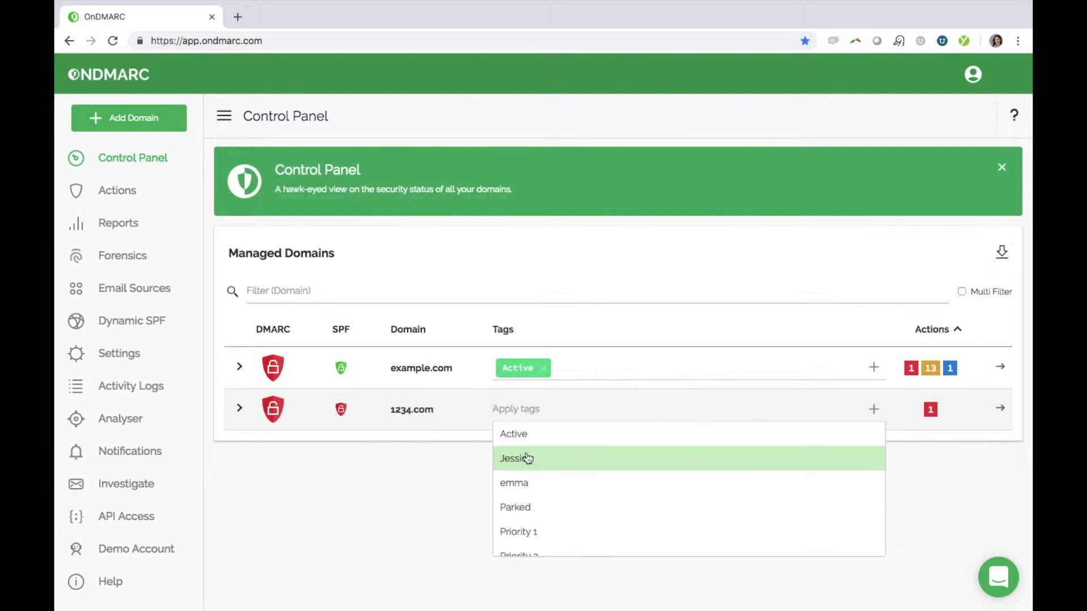
click(526, 455)
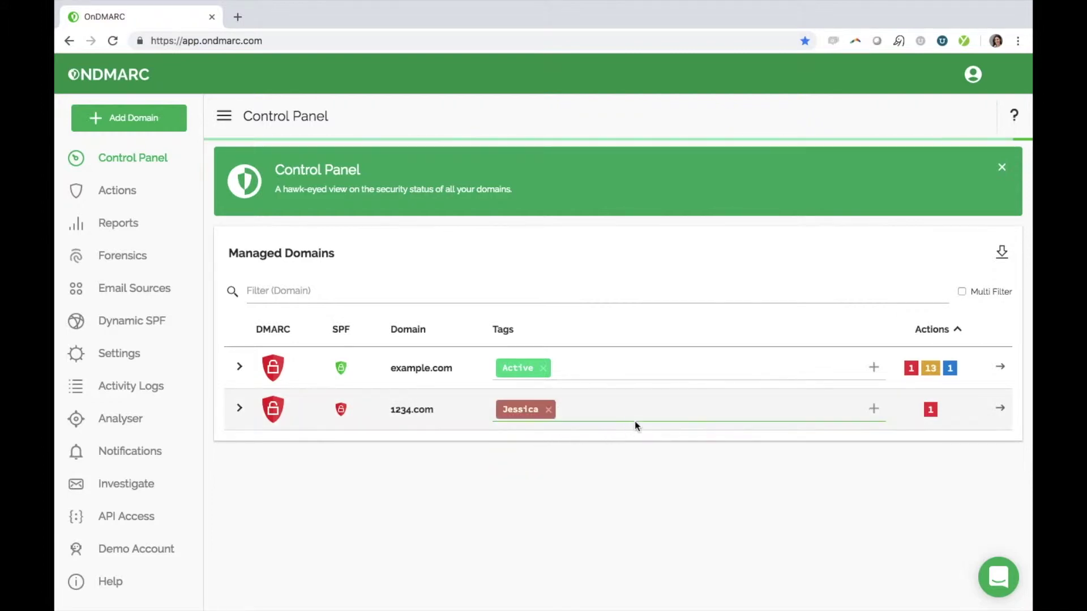
click(588, 368)
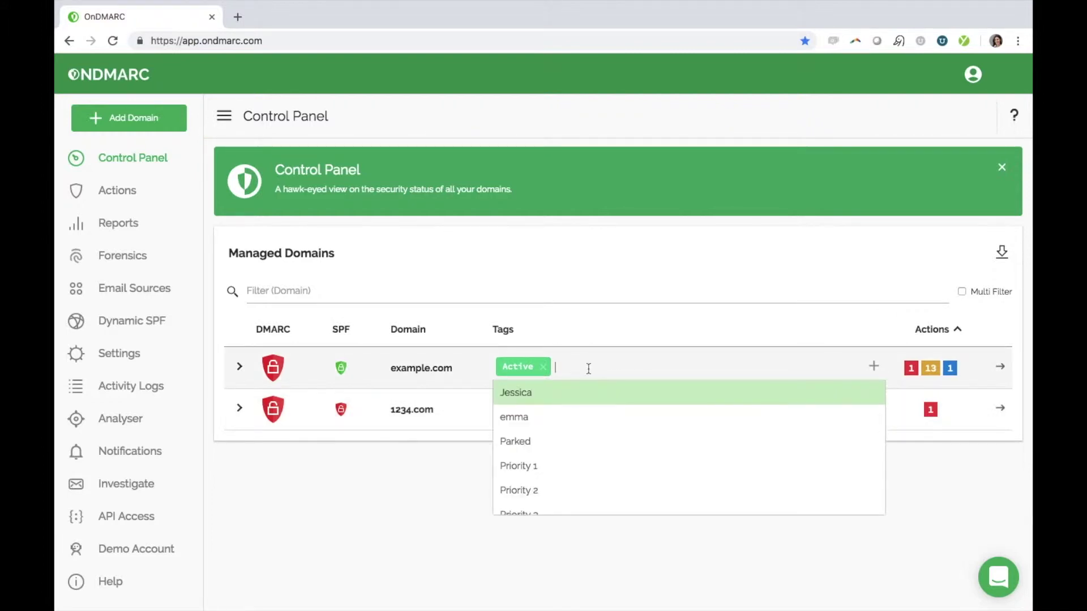
click(563, 471)
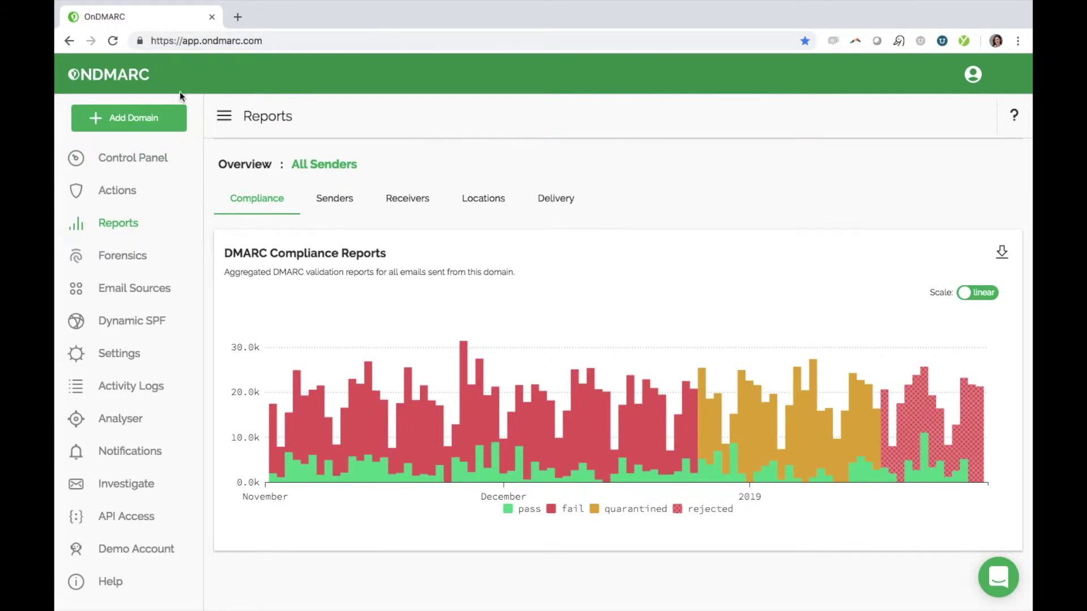
scroll(326, 224, up, 2)
scroll(326, 220, up, 1)
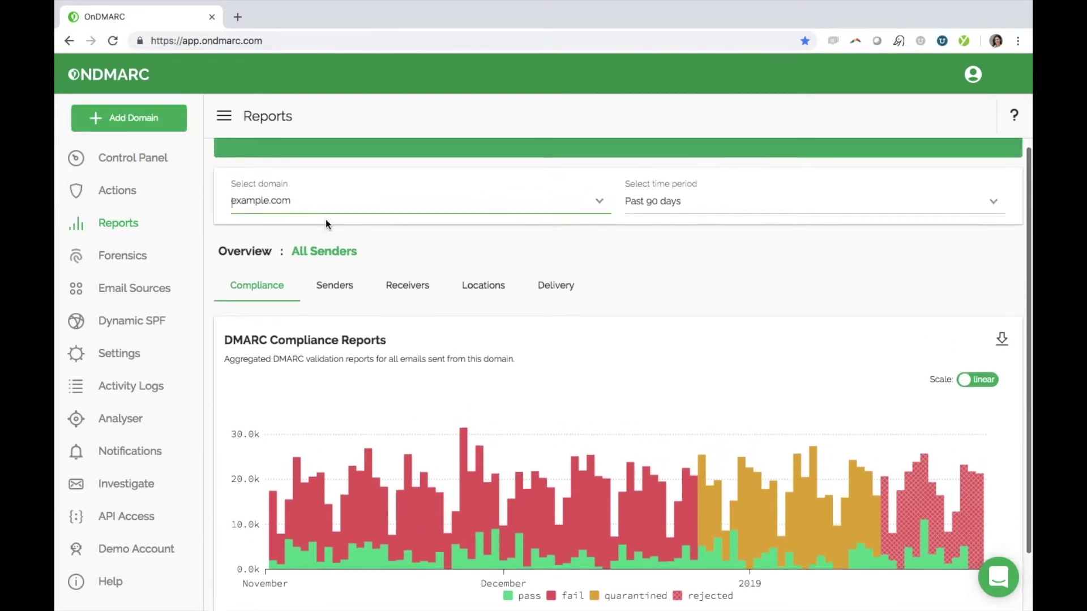
click(326, 221)
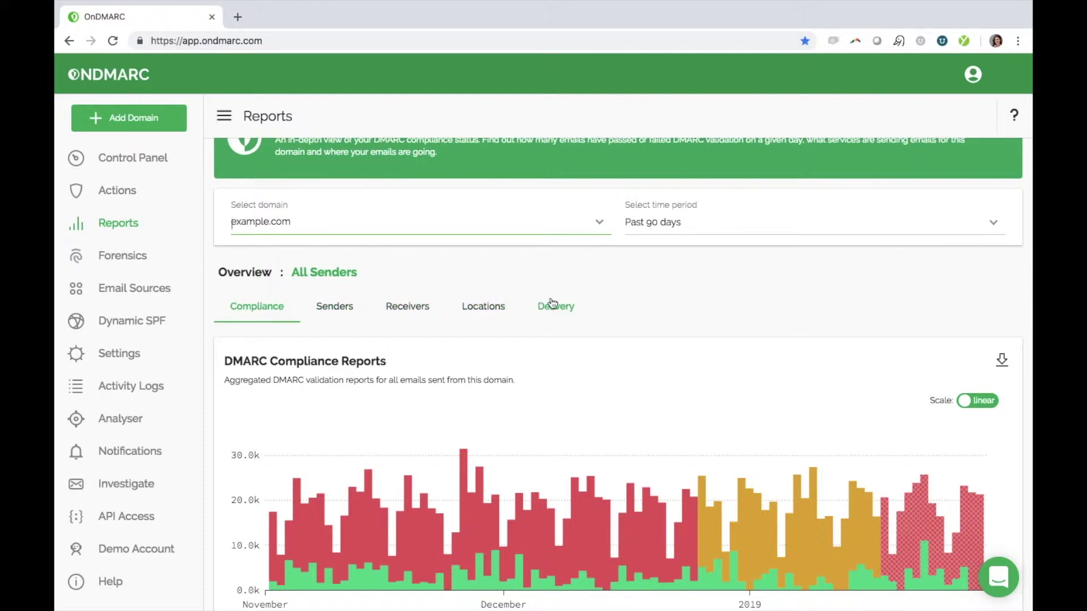
click(596, 236)
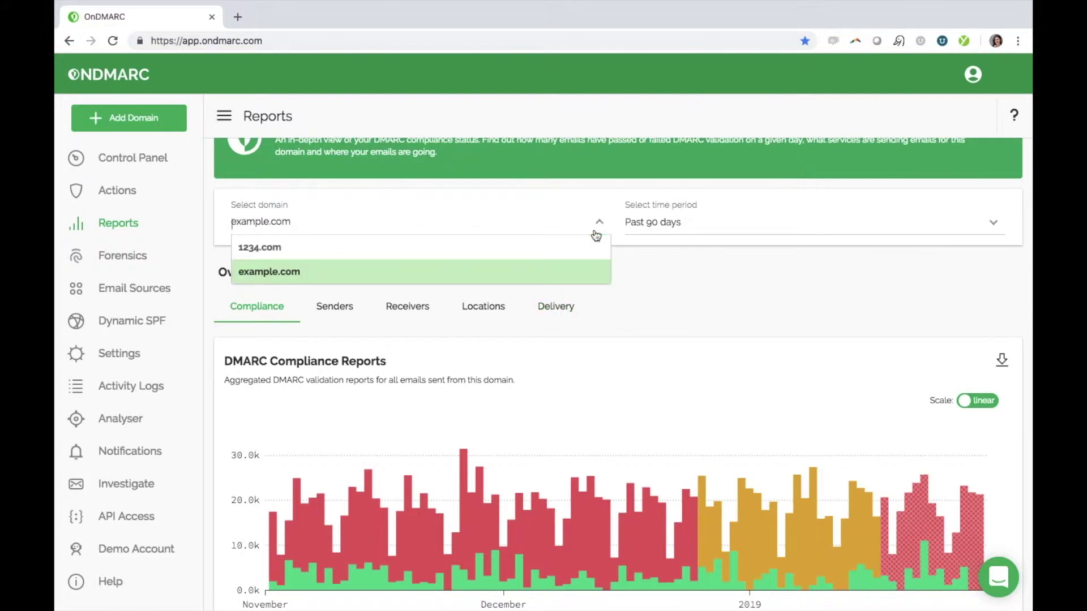
click(596, 235)
click(656, 230)
click(657, 231)
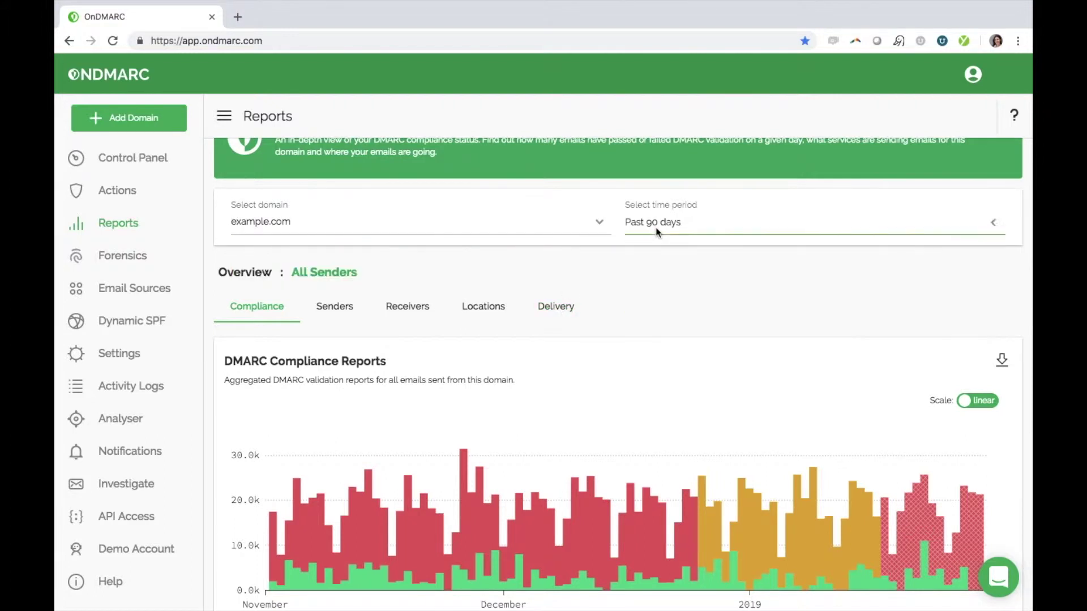
scroll(681, 315, down, 1)
scroll(681, 312, down, 1)
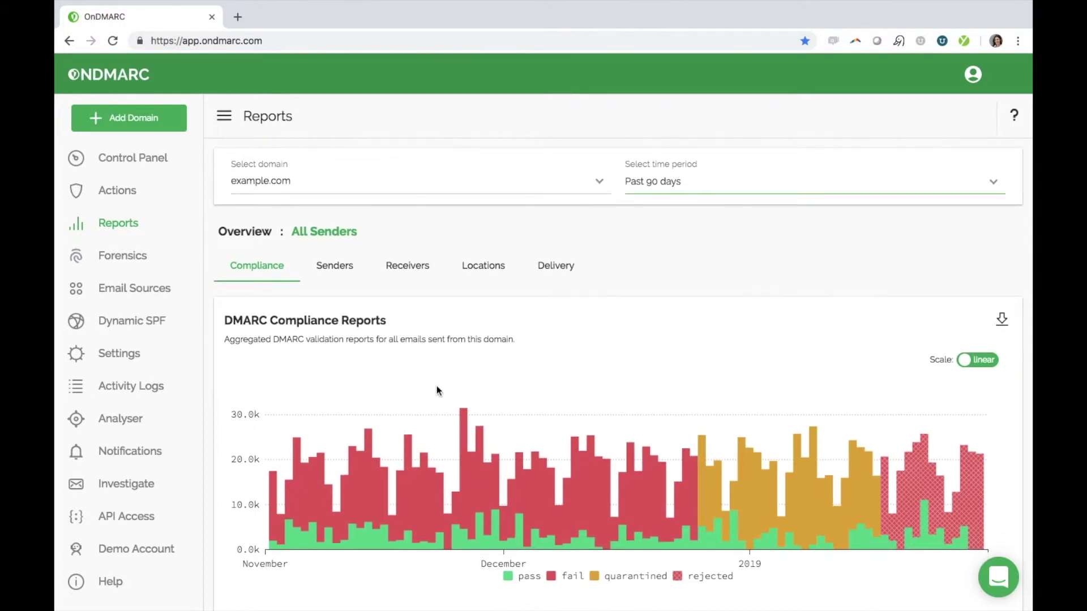
mouse_move(363, 457)
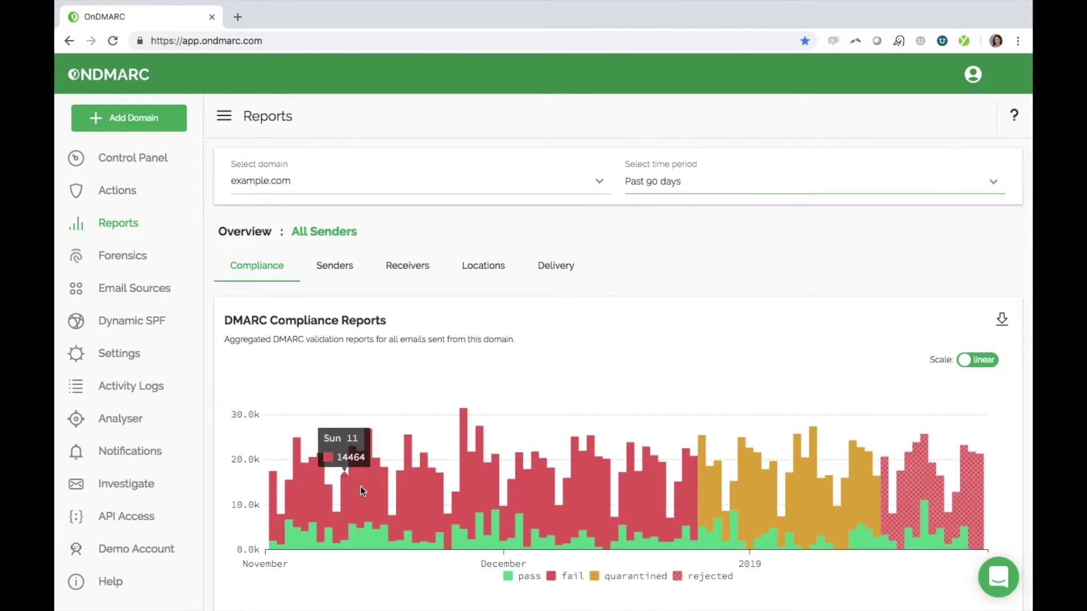
mouse_move(361, 521)
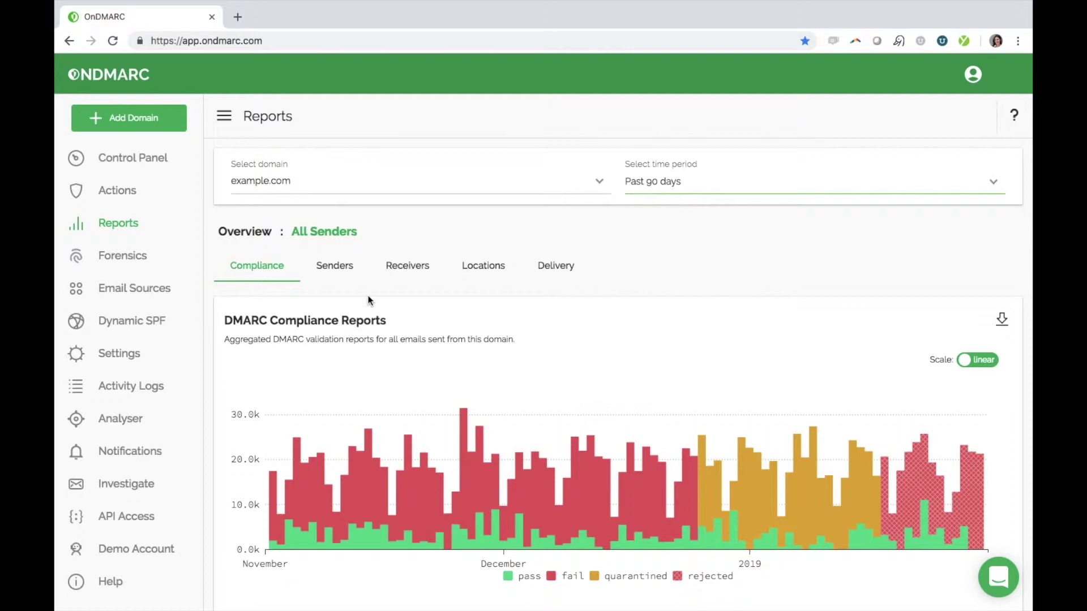
- Drill into zohoindia.com's SPF failures in the Senders table, led by 21,046 missing-record failures
click(348, 280)
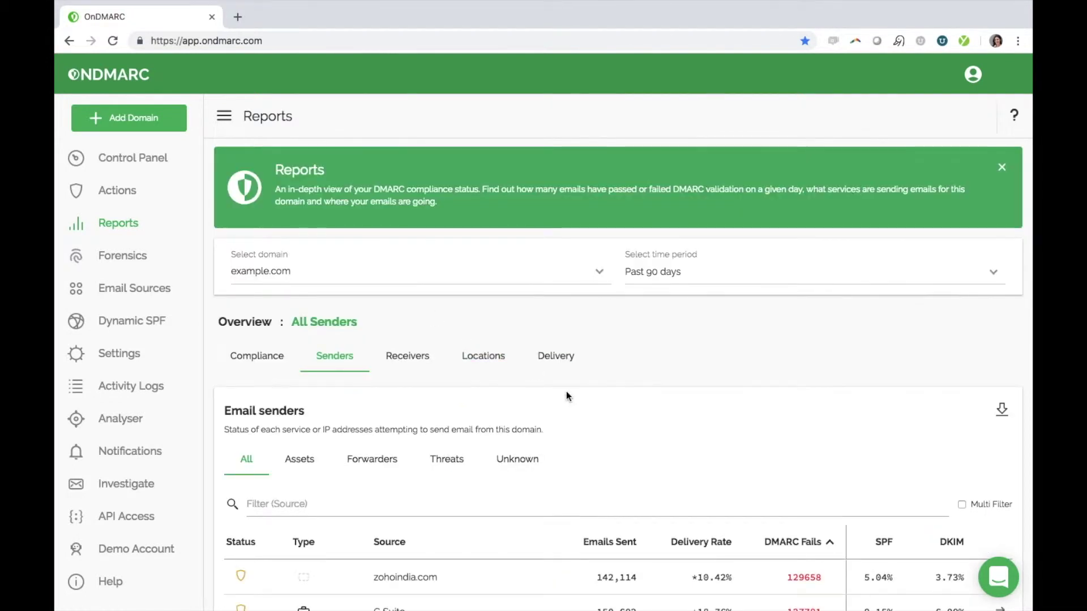
scroll(568, 396, down, 2)
scroll(567, 391, down, 4)
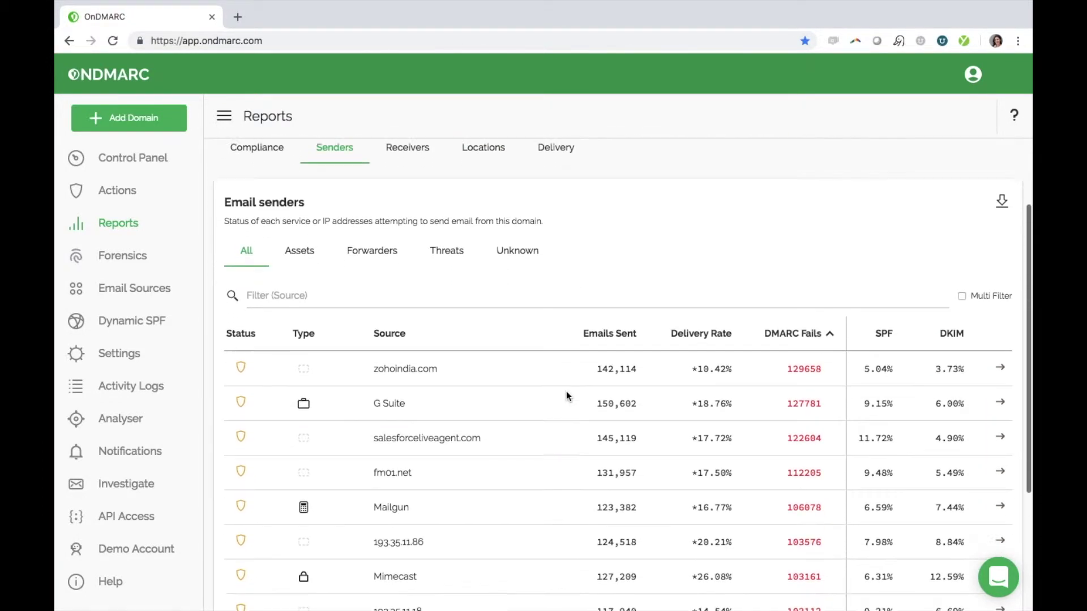
scroll(566, 392, down, 1)
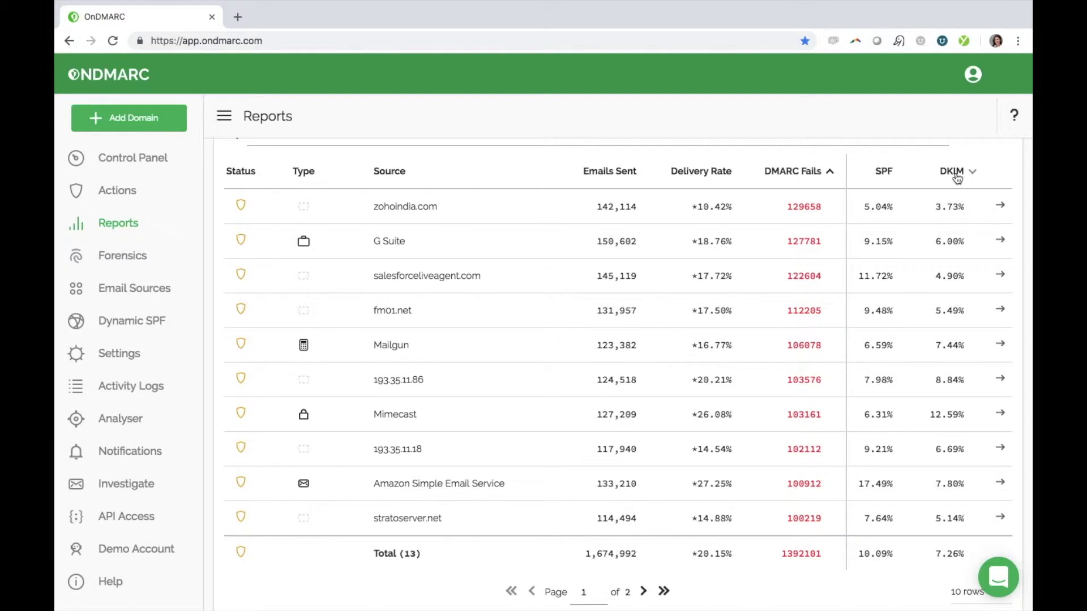
click(1000, 210)
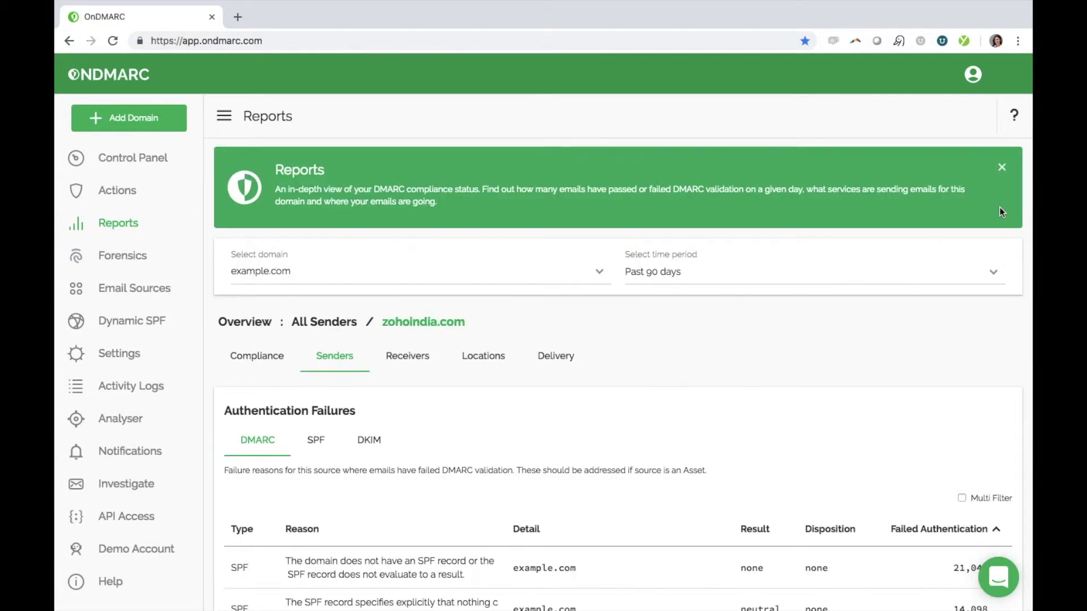
scroll(906, 441, down, 2)
scroll(905, 436, down, 5)
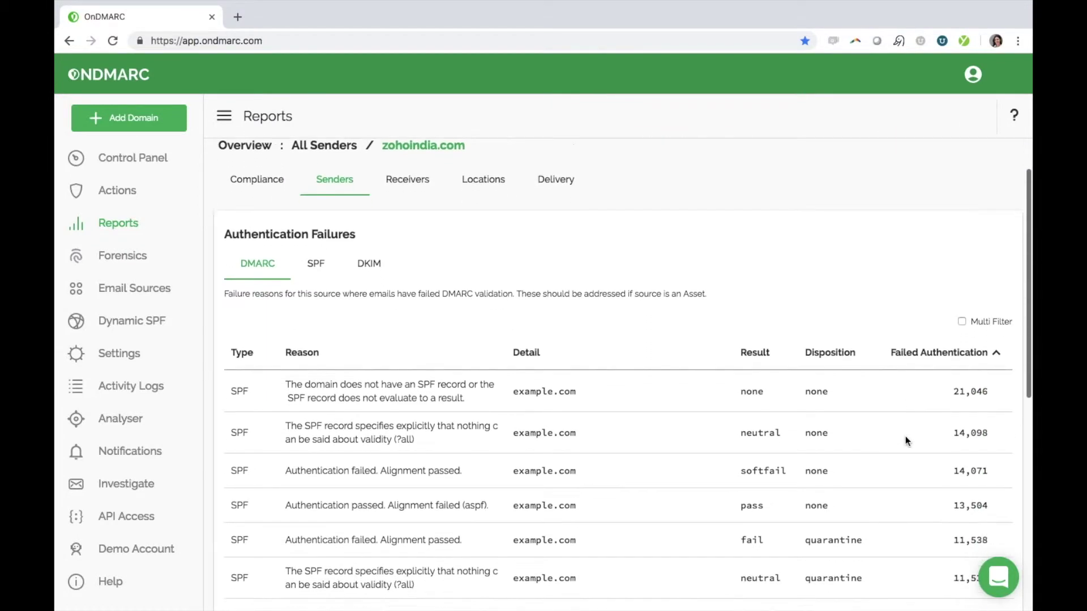
scroll(905, 436, down, 5)
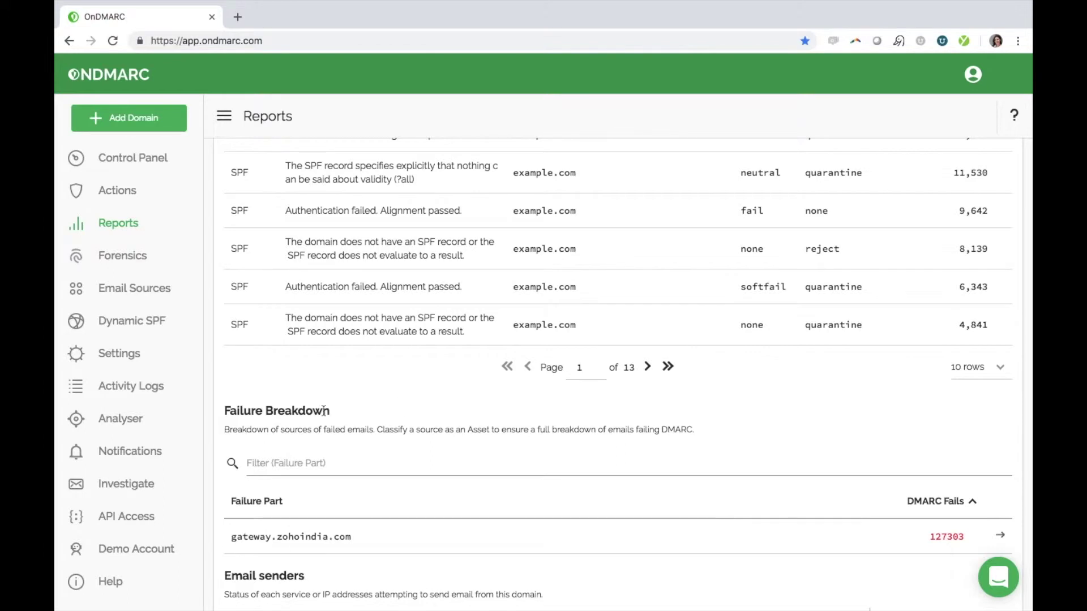
scroll(325, 410, up, 8)
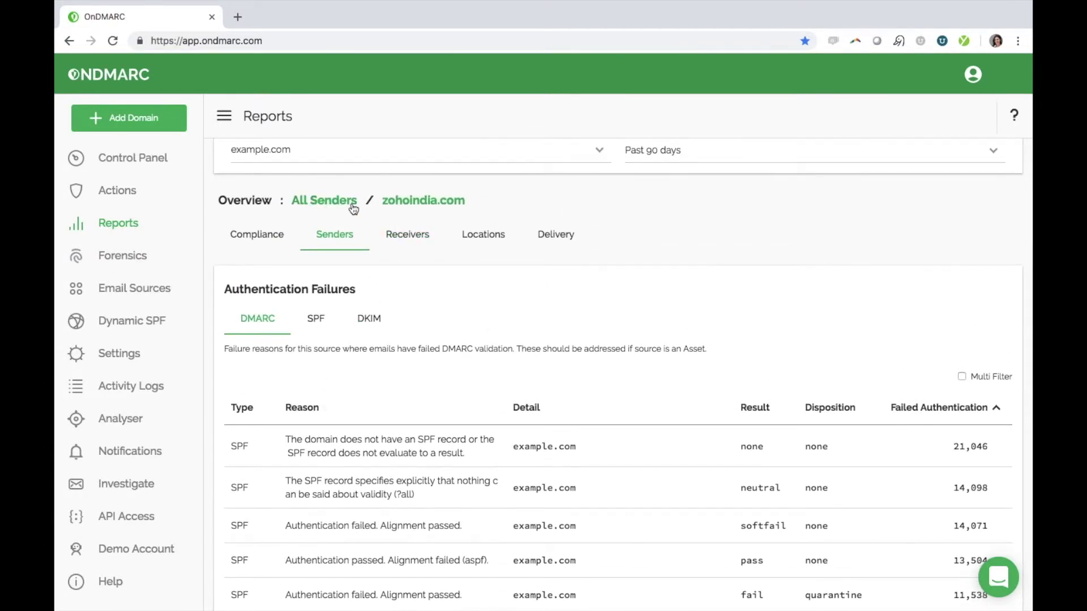
- Read each provider's share in the Receivers pie chart, led by hotmail.com at 402,198 emails
click(351, 204)
click(396, 230)
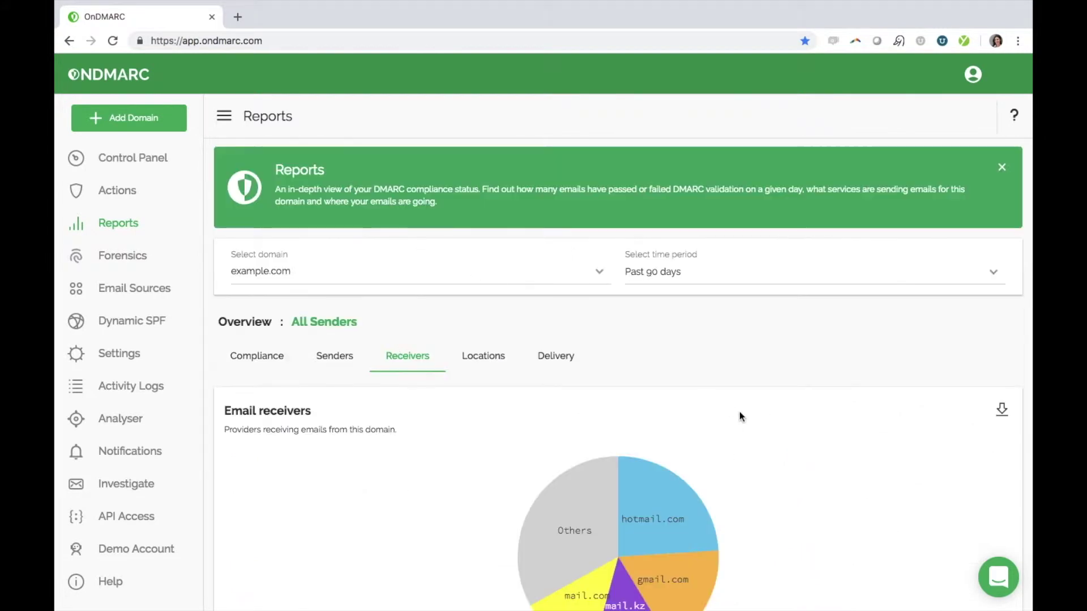
scroll(741, 416, down, 3)
scroll(743, 419, down, 1)
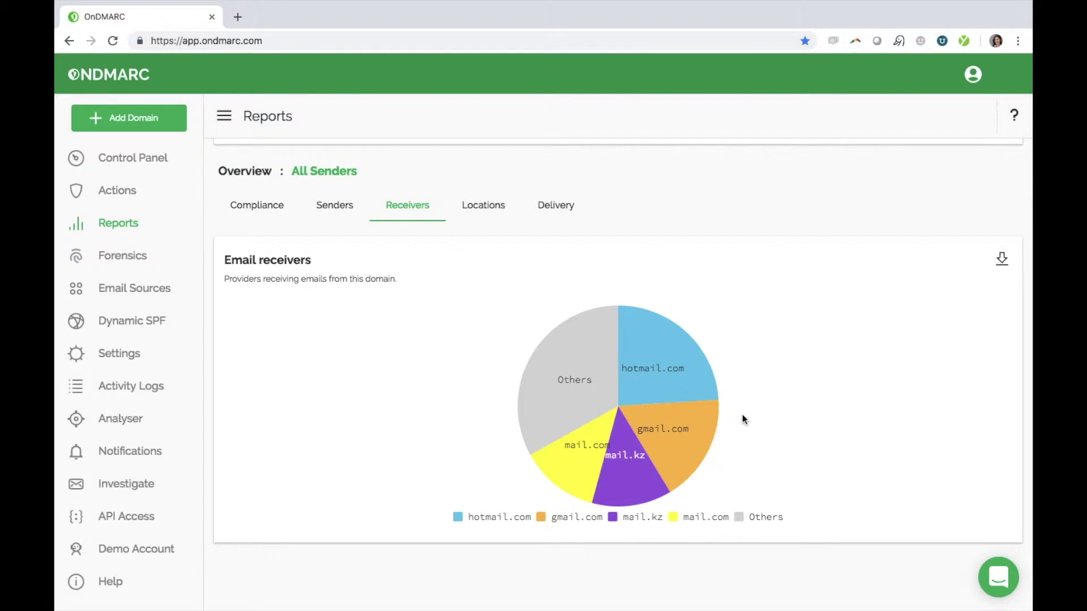
mouse_move(662, 363)
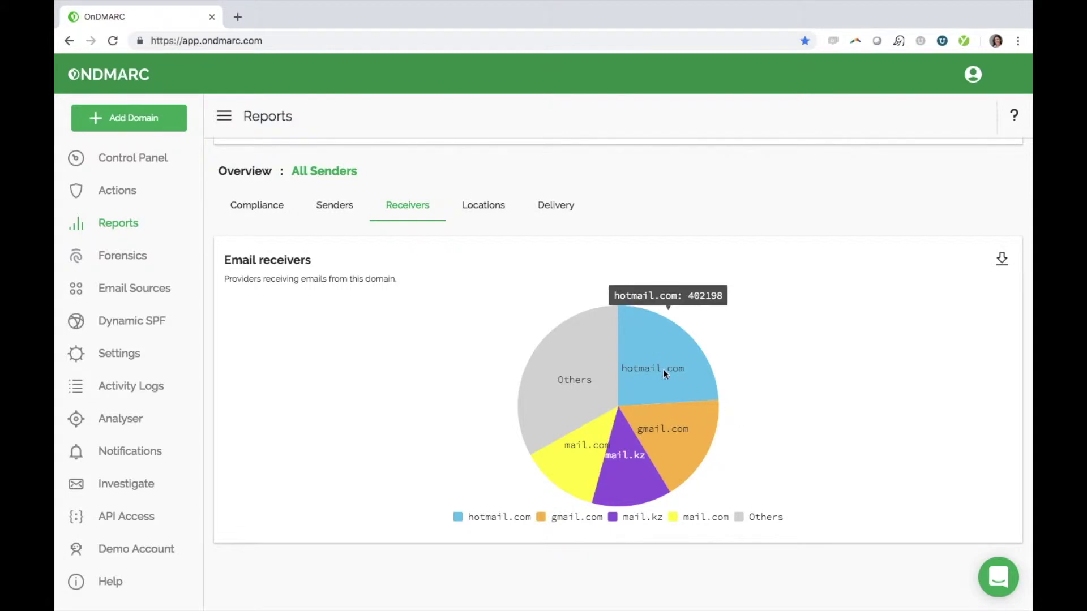
mouse_move(691, 416)
mouse_move(641, 474)
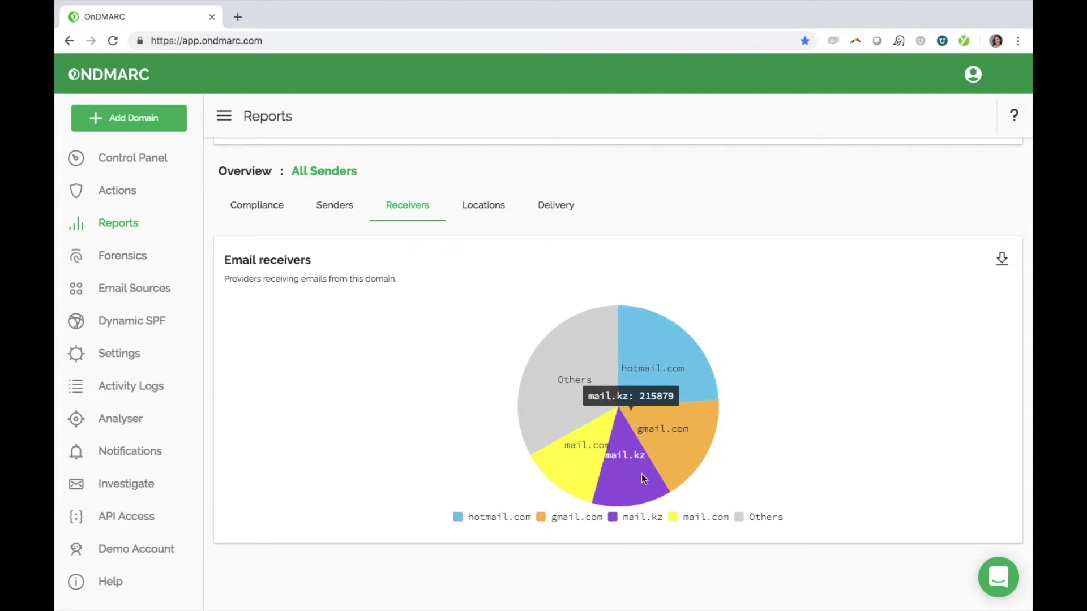
mouse_move(580, 467)
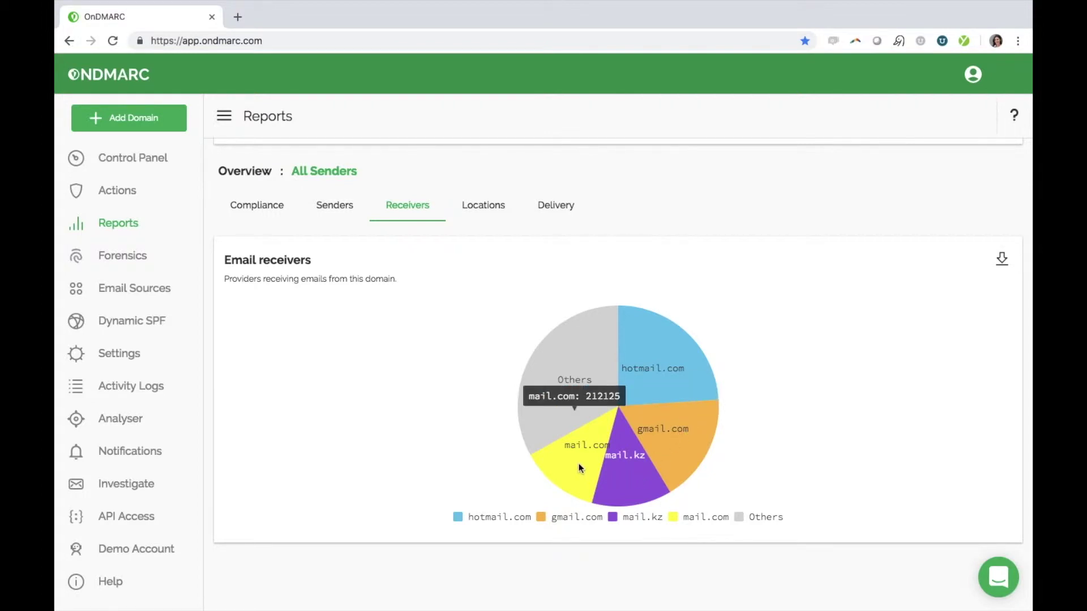
mouse_move(557, 422)
scroll(563, 257, up, 1)
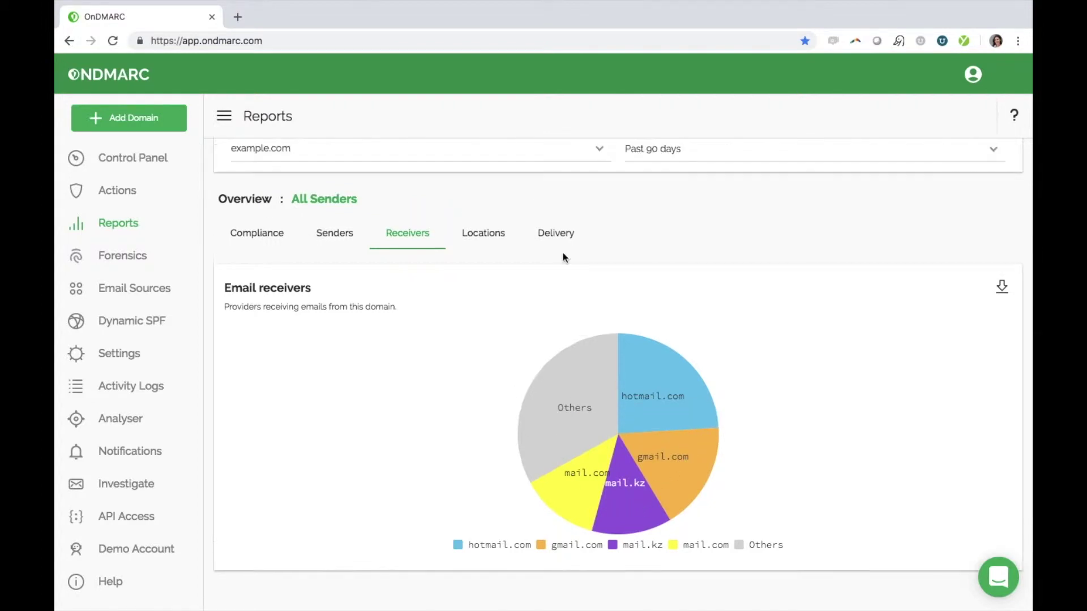
- View the Locations map of sending servers across North America, Europe, India, Southeast Asia and Australia
click(480, 236)
scroll(553, 329, down, 4)
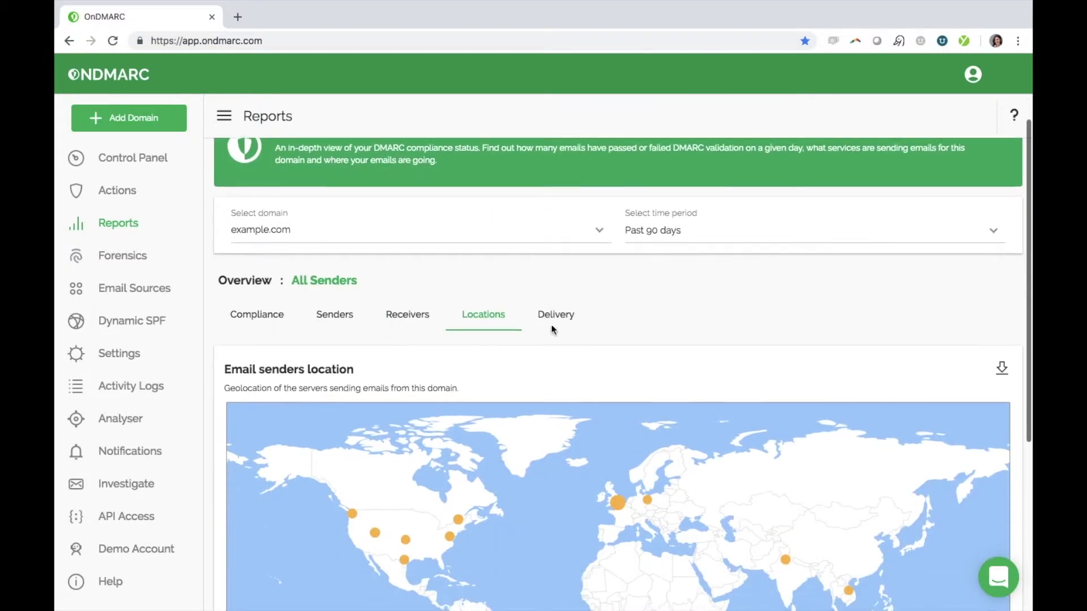
scroll(553, 329, down, 3)
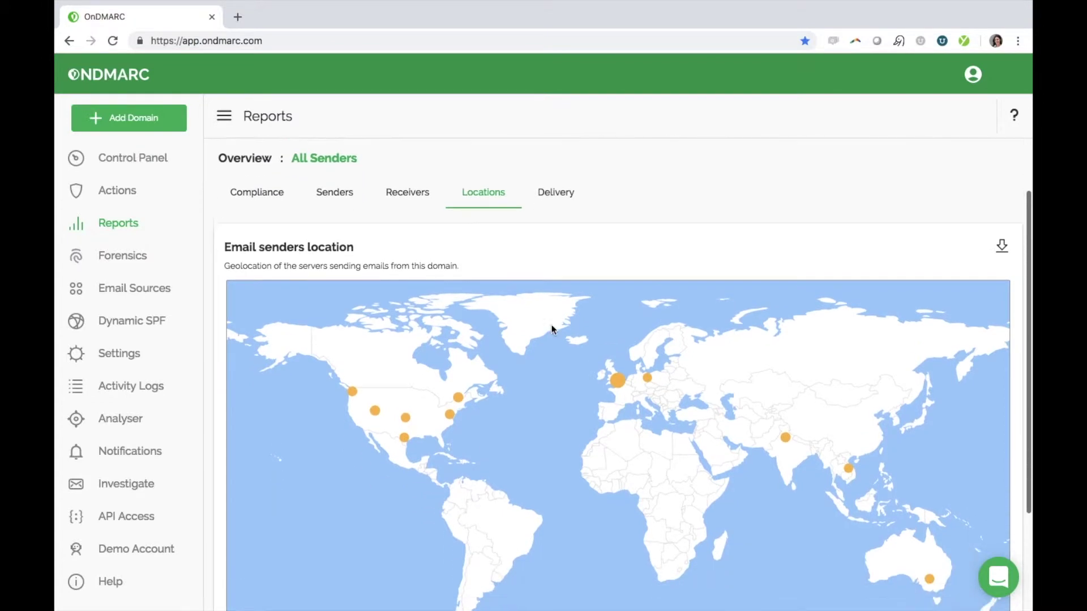
scroll(552, 326, down, 2)
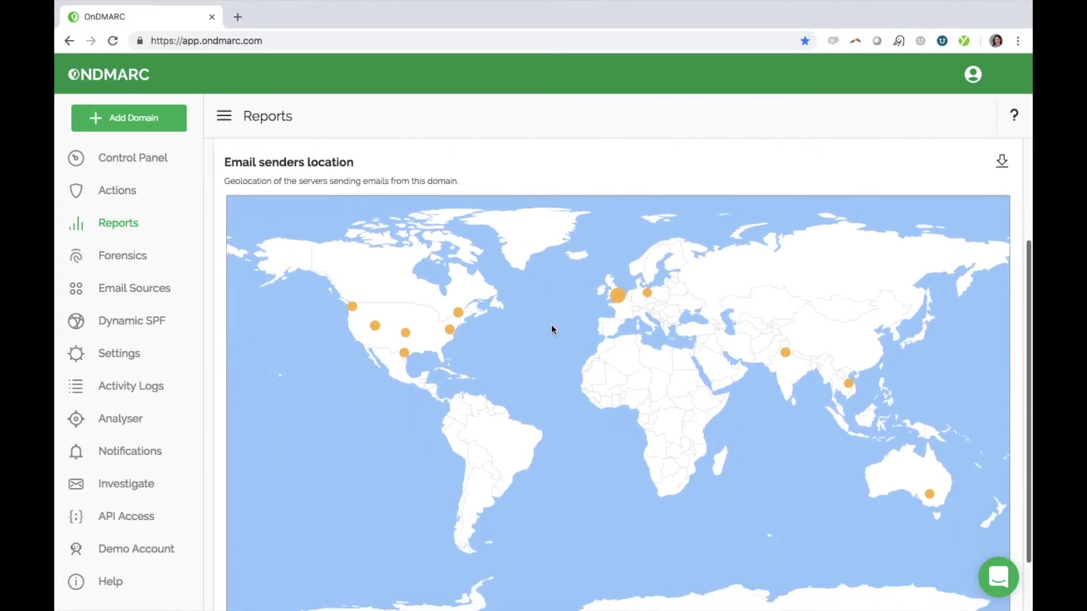
scroll(553, 329, down, 1)
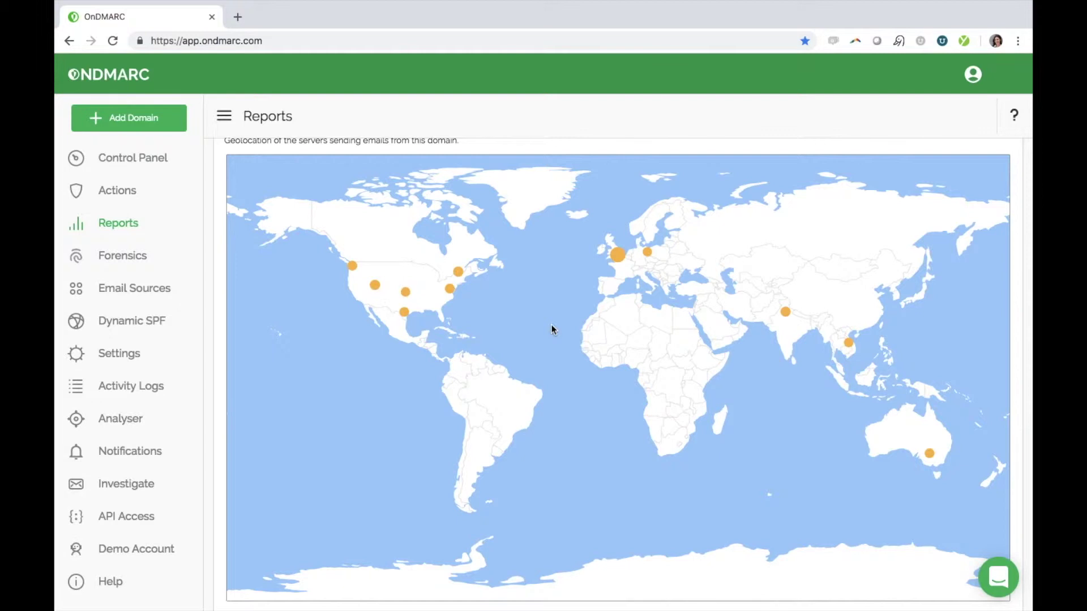
scroll(552, 327, up, 3)
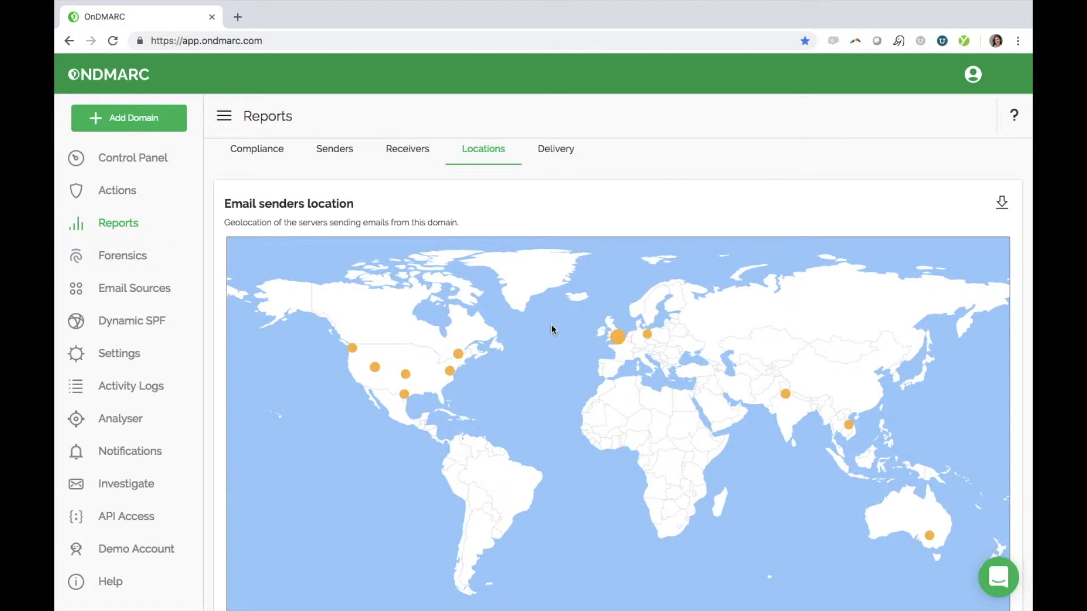
- Inspect the Delivery report's daily pass, arc and fail percentages on the chart
click(563, 150)
scroll(773, 388, down, 2)
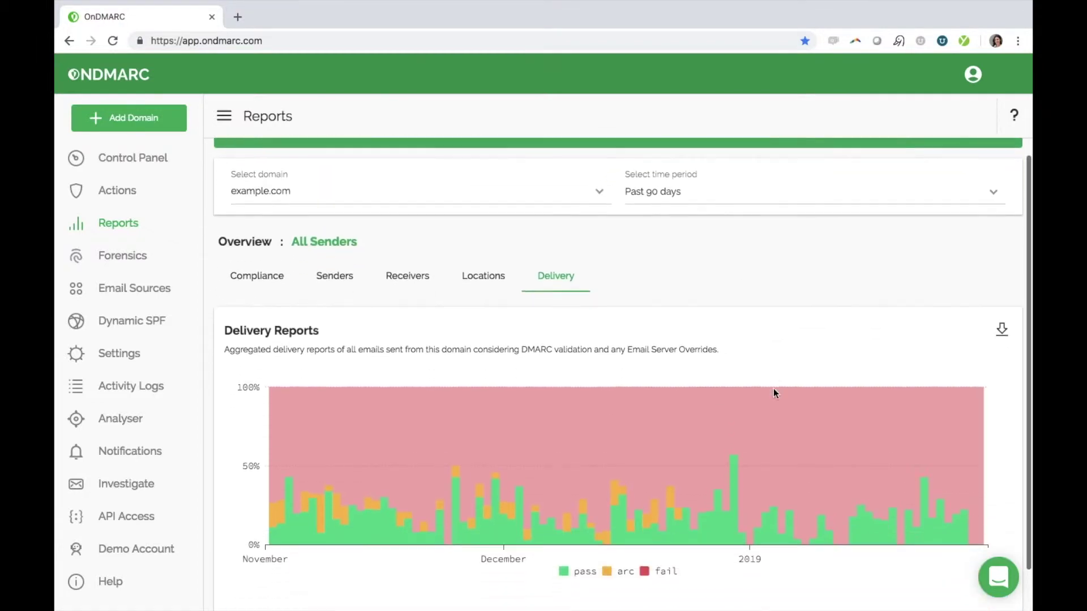
scroll(773, 389, down, 2)
mouse_move(773, 389)
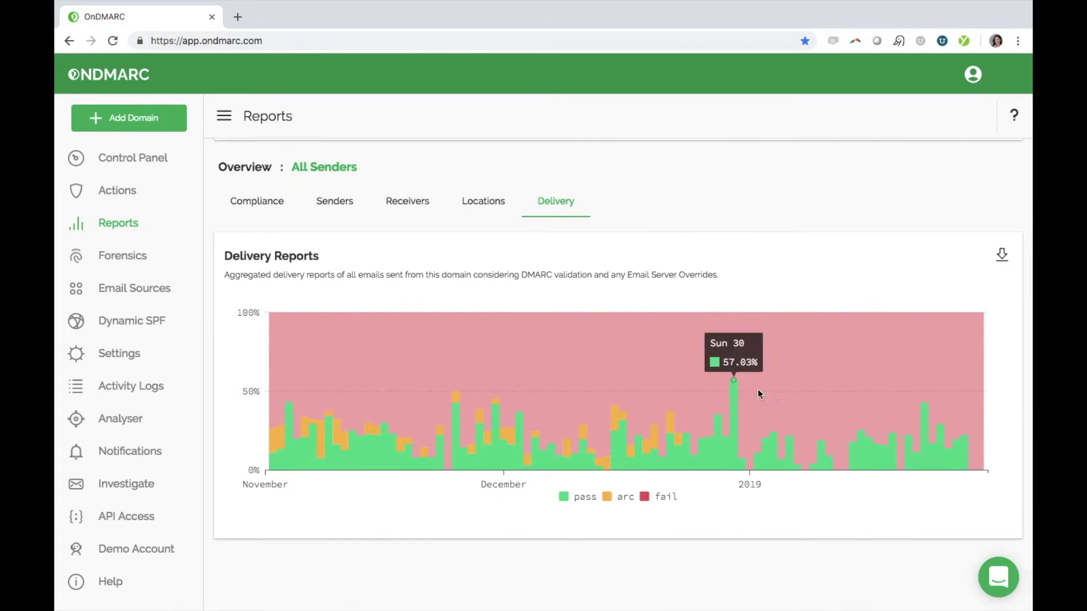
mouse_move(729, 327)
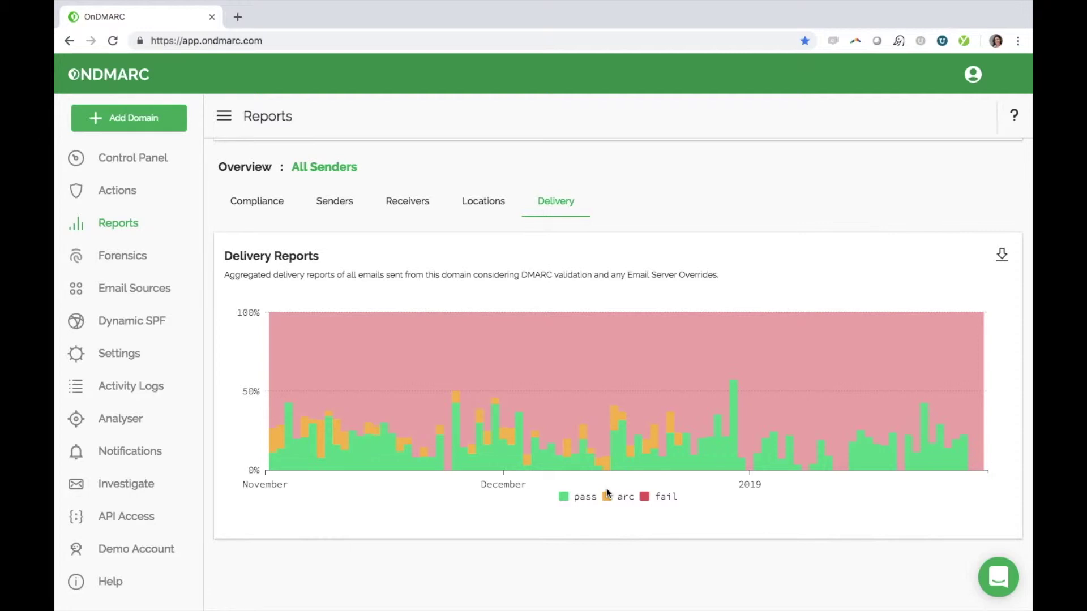
mouse_move(618, 423)
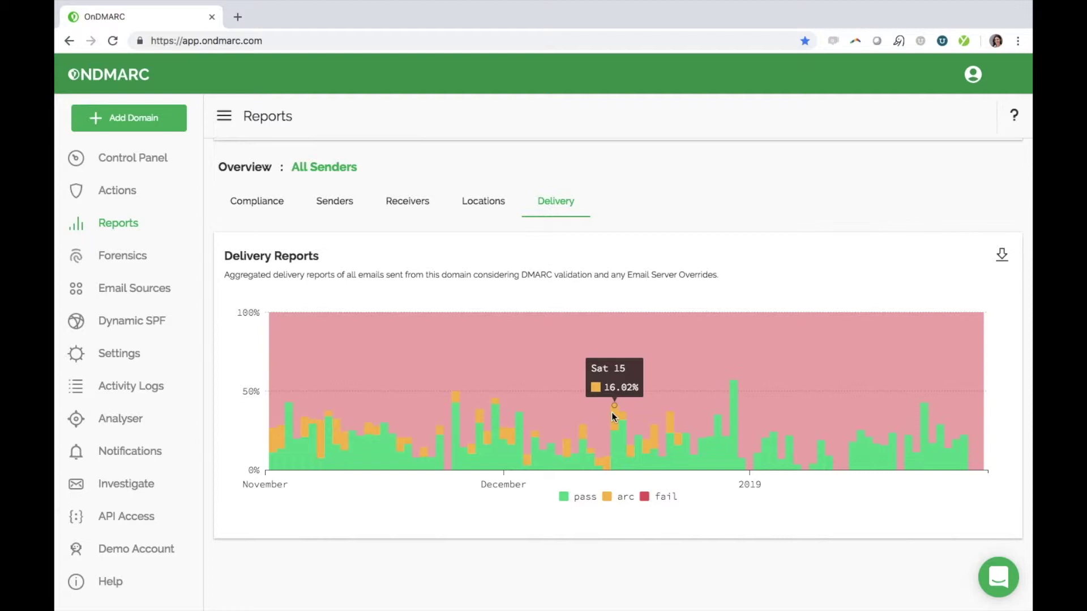
- List the domain's senders still waiting to be classified in Actions
click(129, 192)
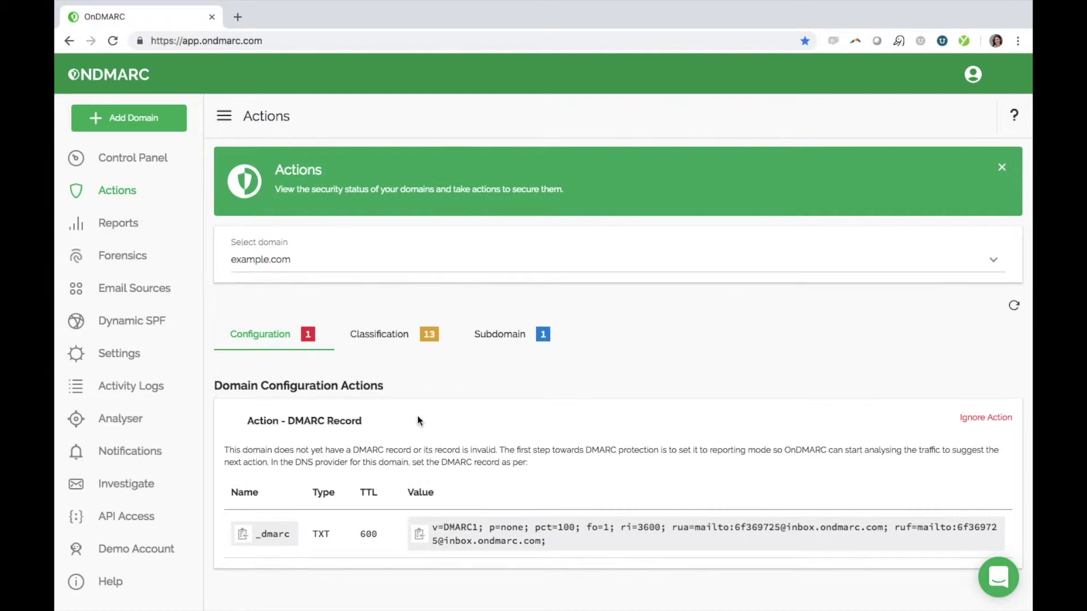
scroll(417, 416, down, 1)
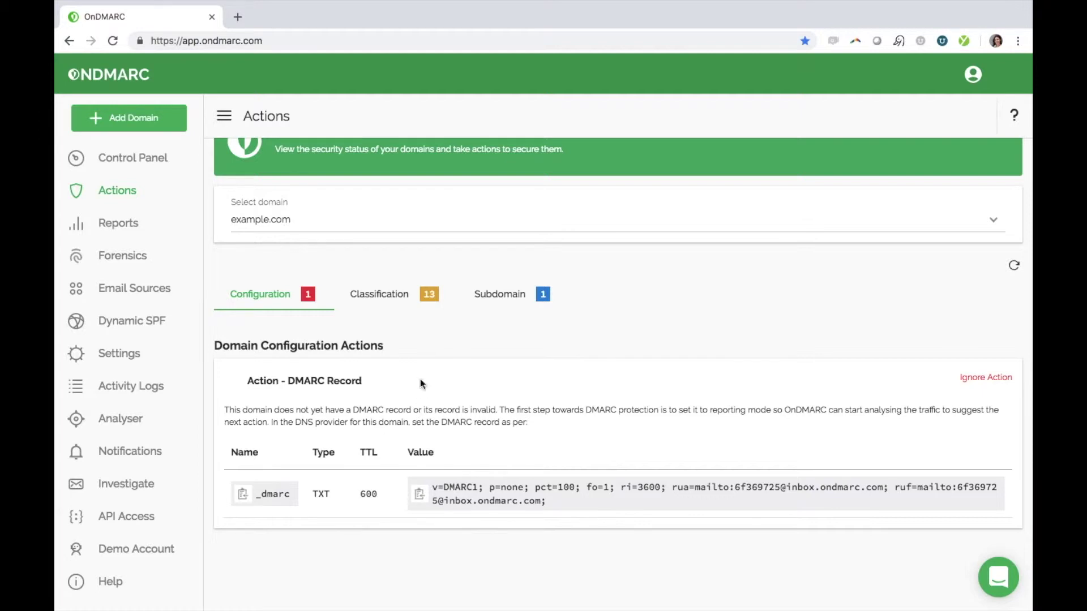
click(400, 293)
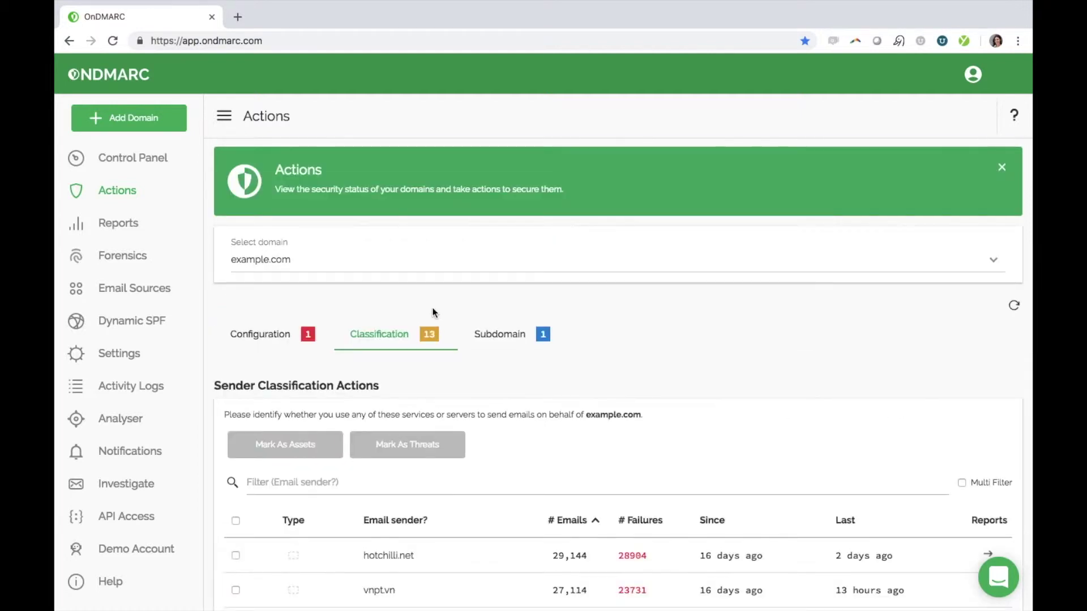
scroll(569, 436, down, 2)
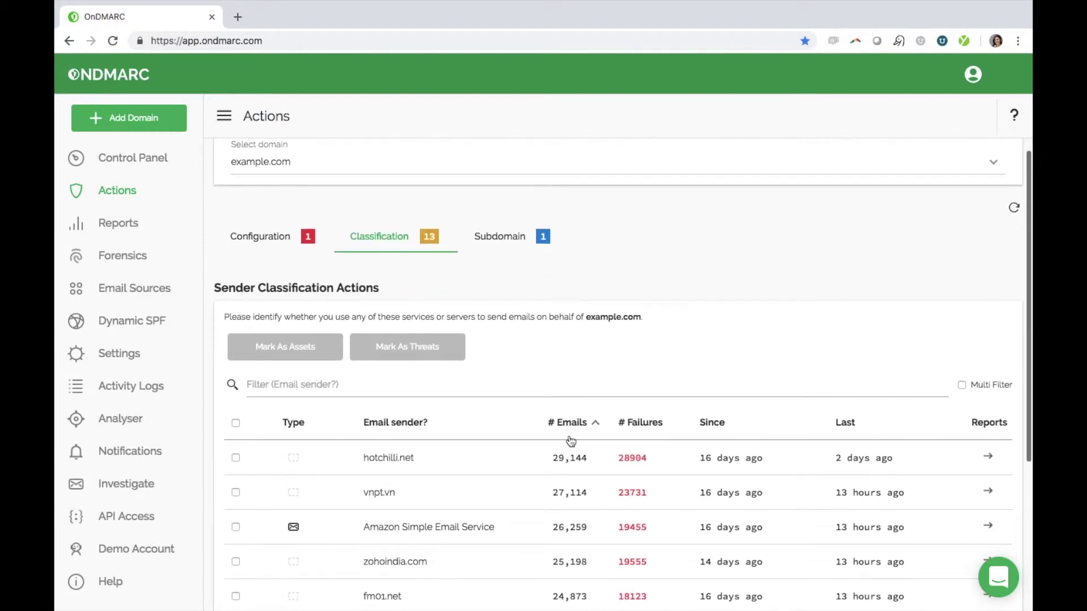
scroll(570, 440, down, 2)
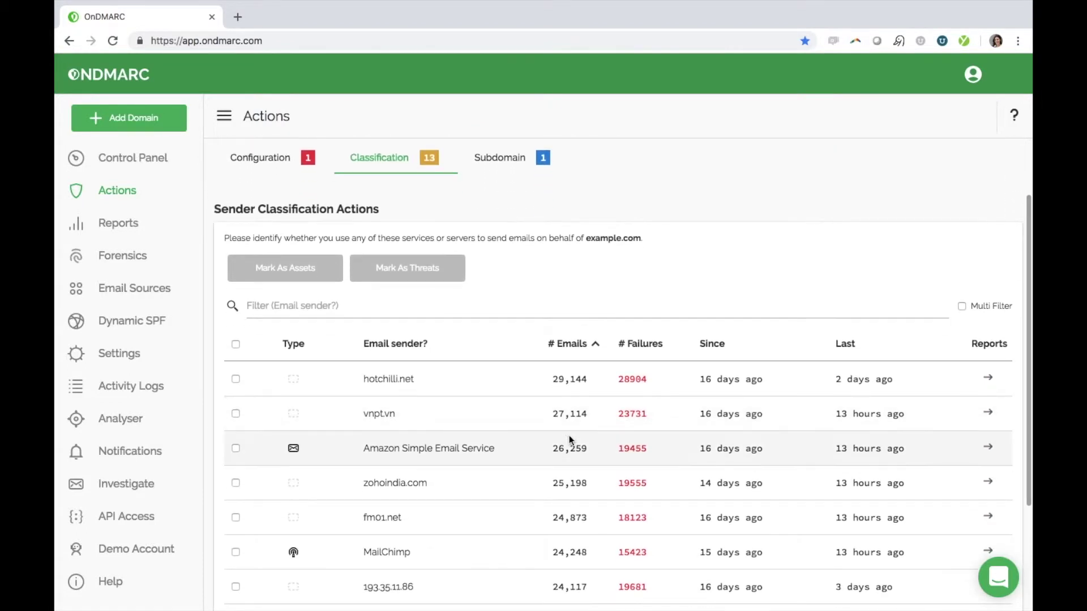
scroll(569, 436, down, 1)
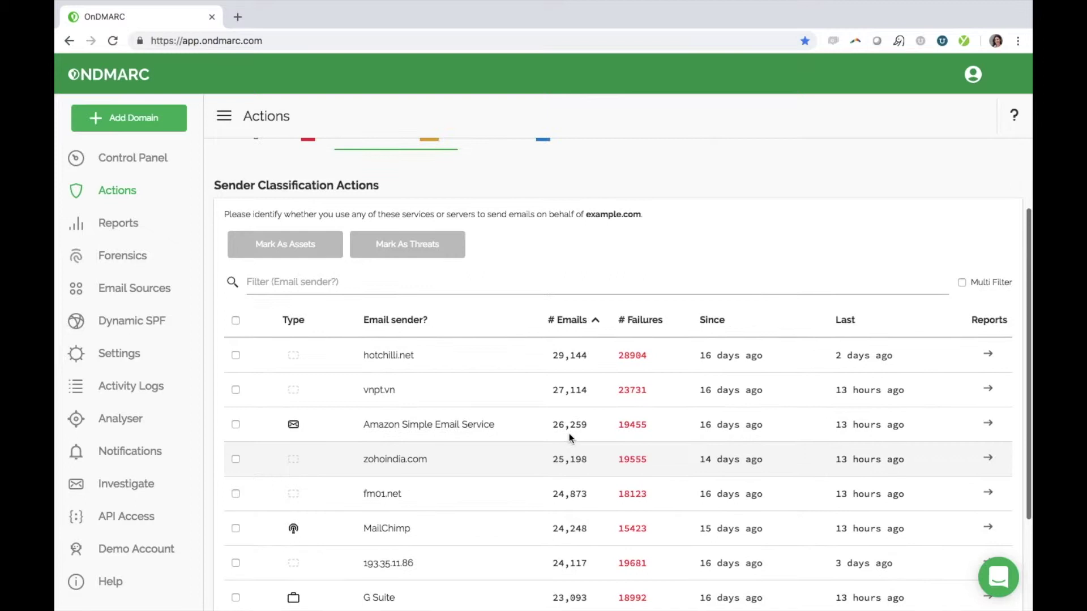
scroll(569, 436, up, 1)
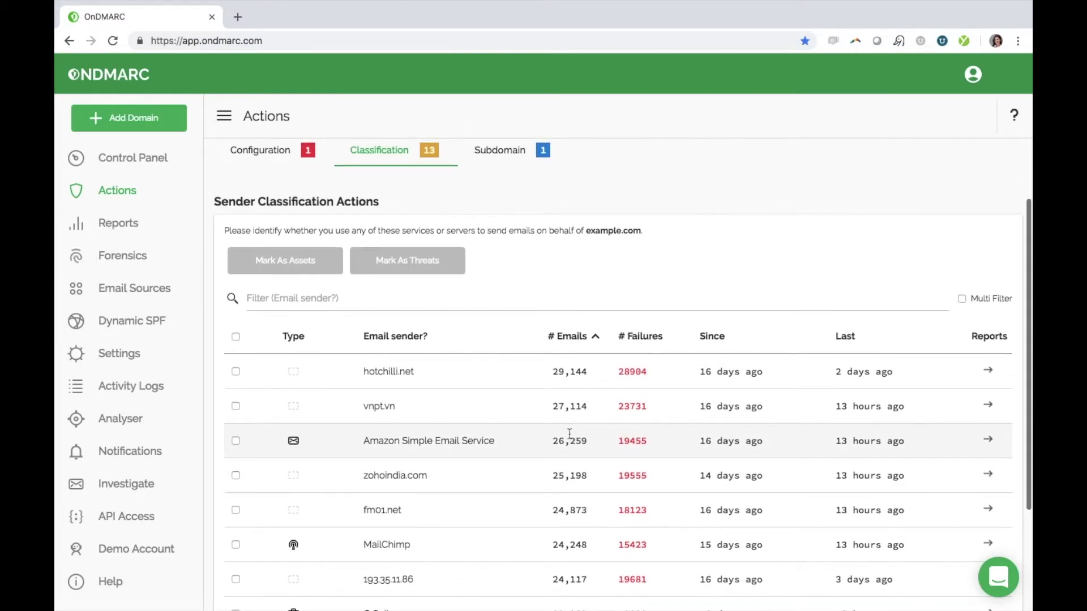
- Mark Amazon SES, MailChimp, G Suite and Mimecast as asset senders
click(235, 441)
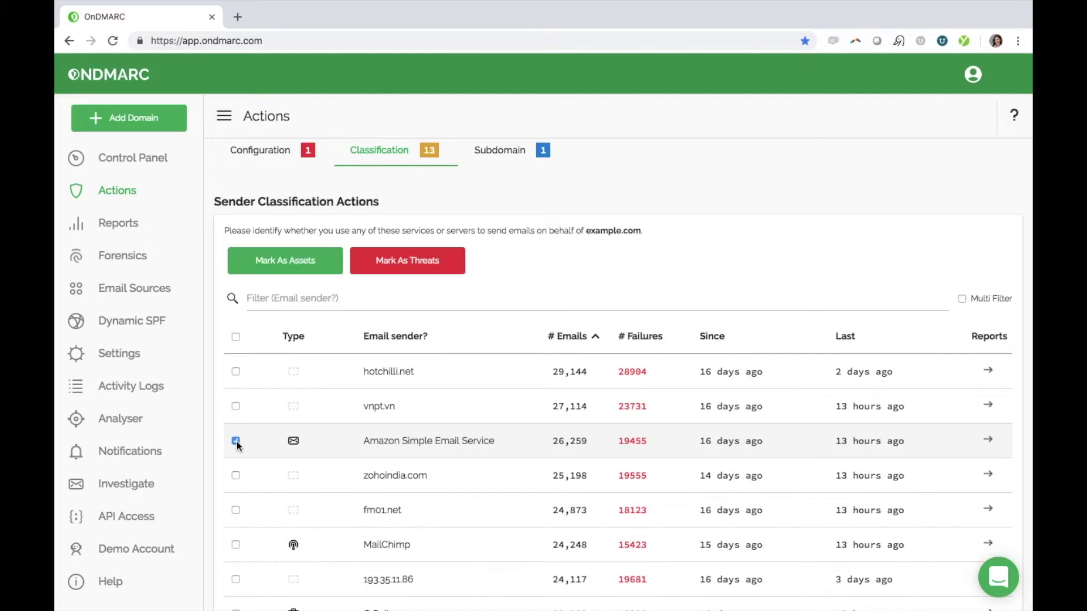
click(235, 546)
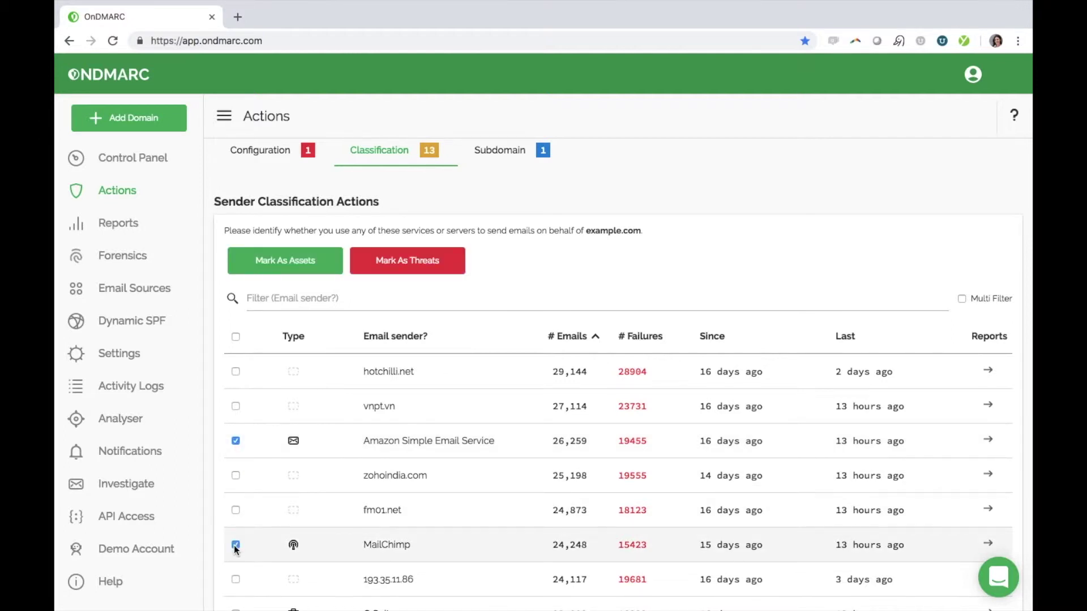
scroll(234, 545, down, 3)
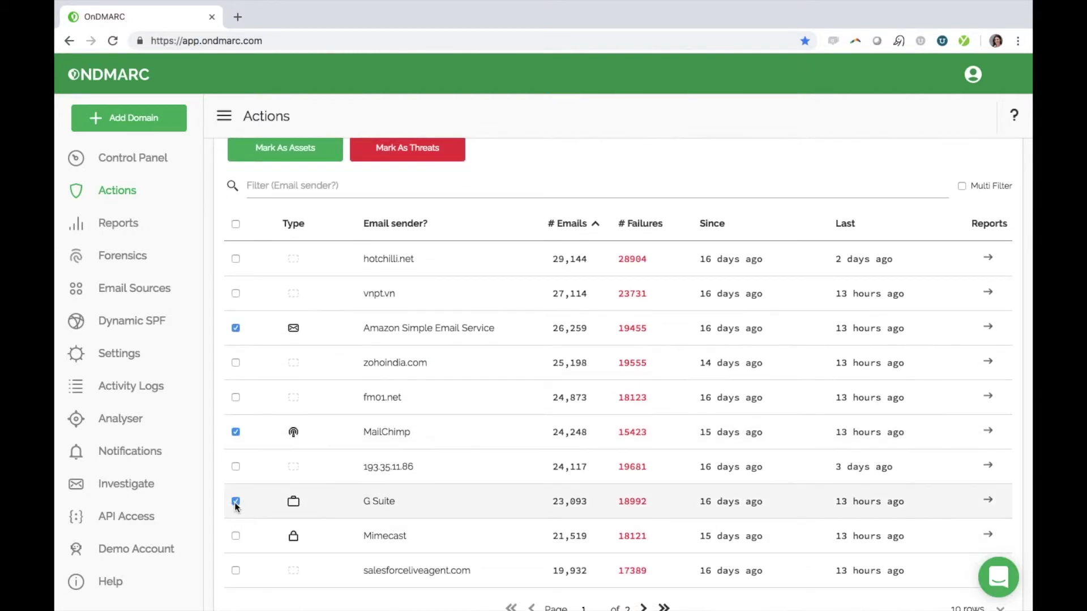
click(236, 502)
click(236, 537)
scroll(400, 455, up, 2)
scroll(400, 454, up, 1)
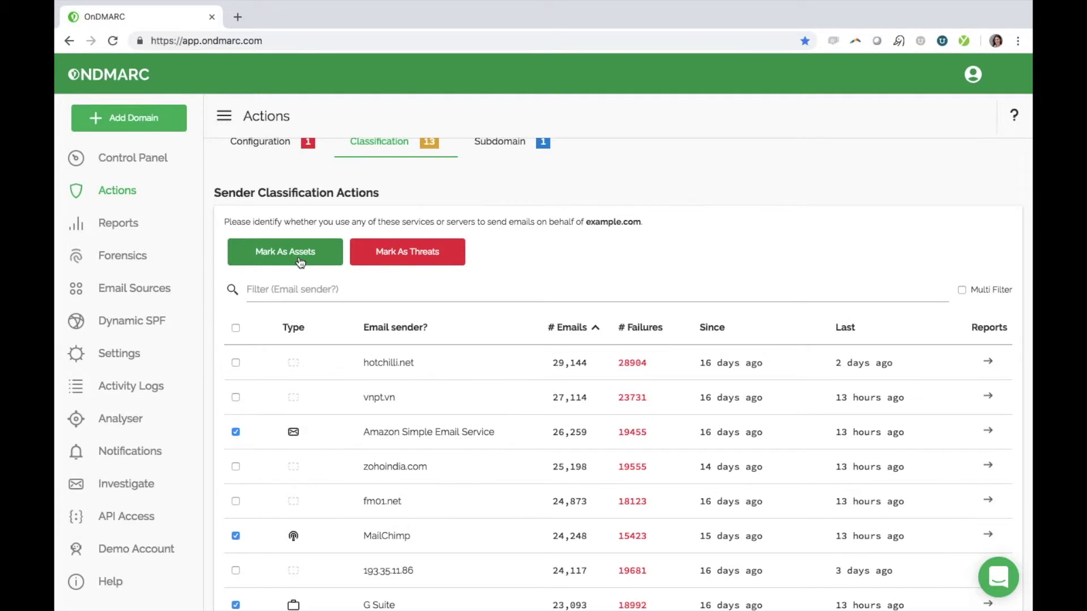
click(300, 260)
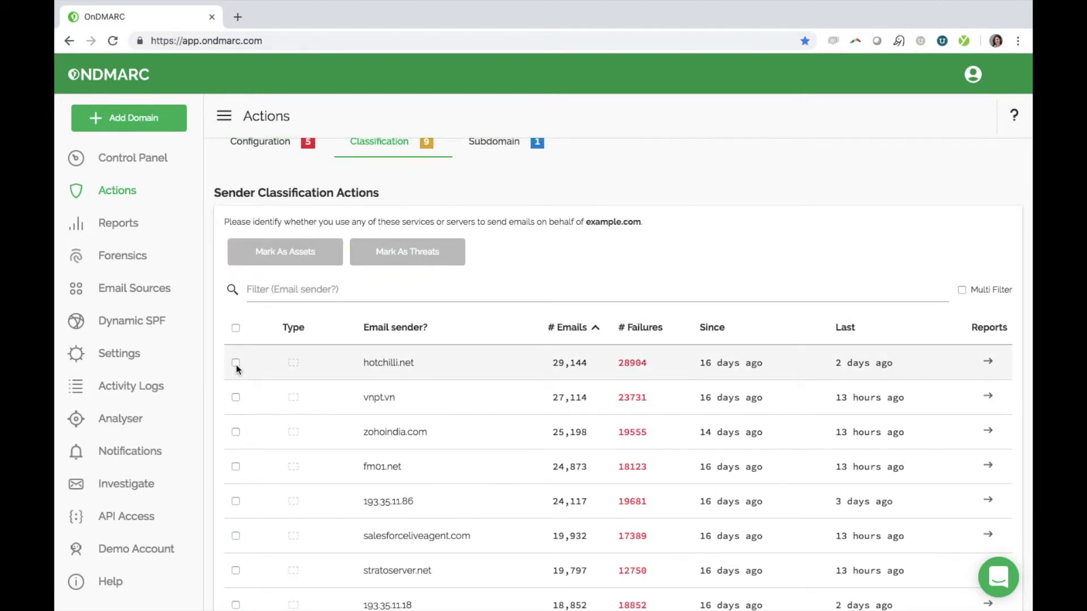
- Review the domain's Configuration actions after toggling select-all on and off
click(236, 329)
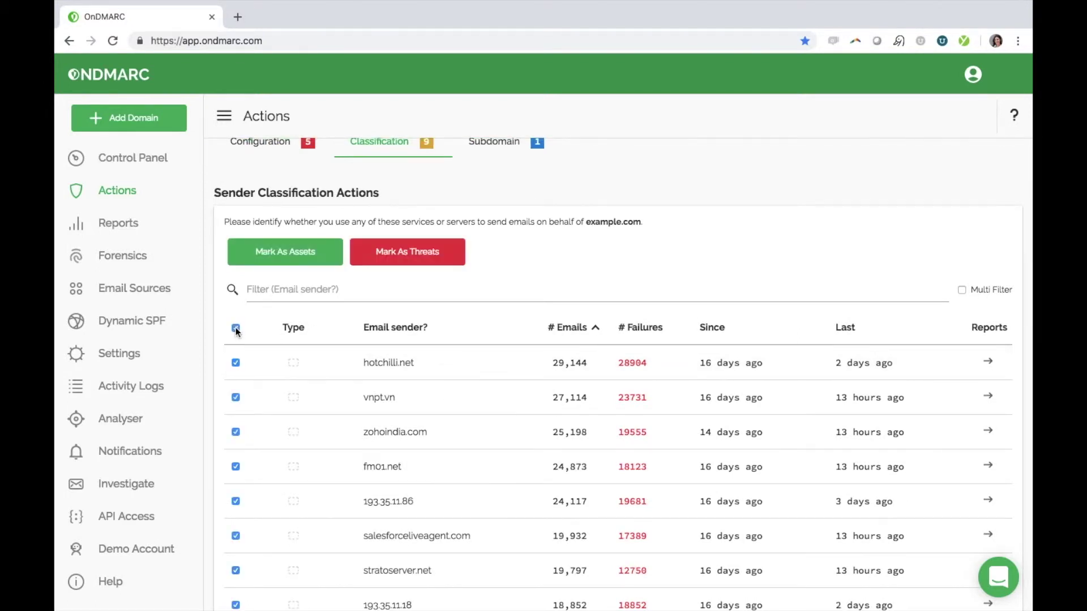
click(236, 328)
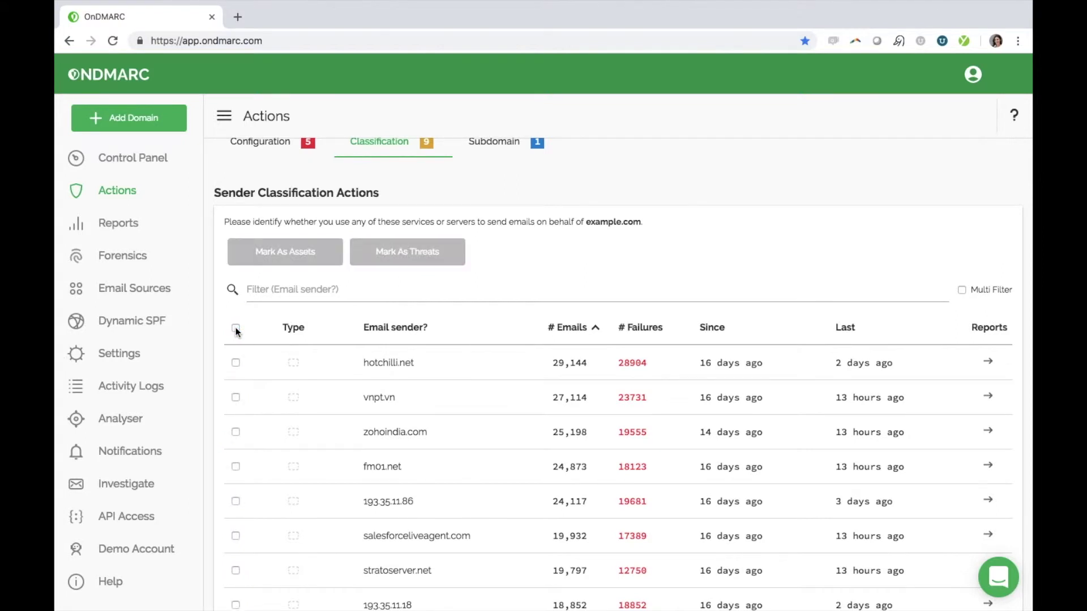
scroll(236, 327, up, 3)
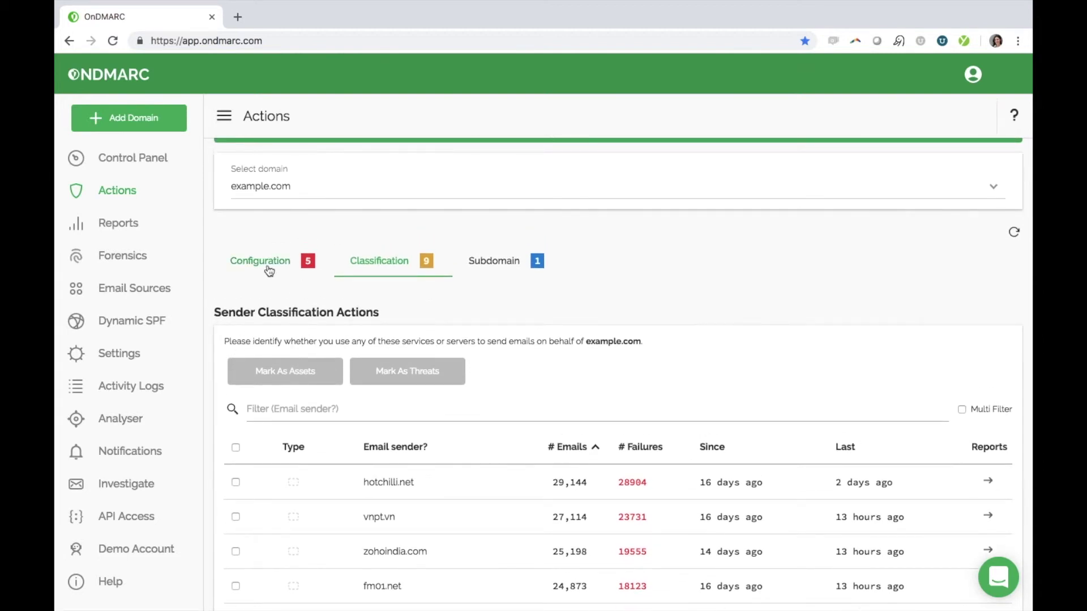
click(267, 266)
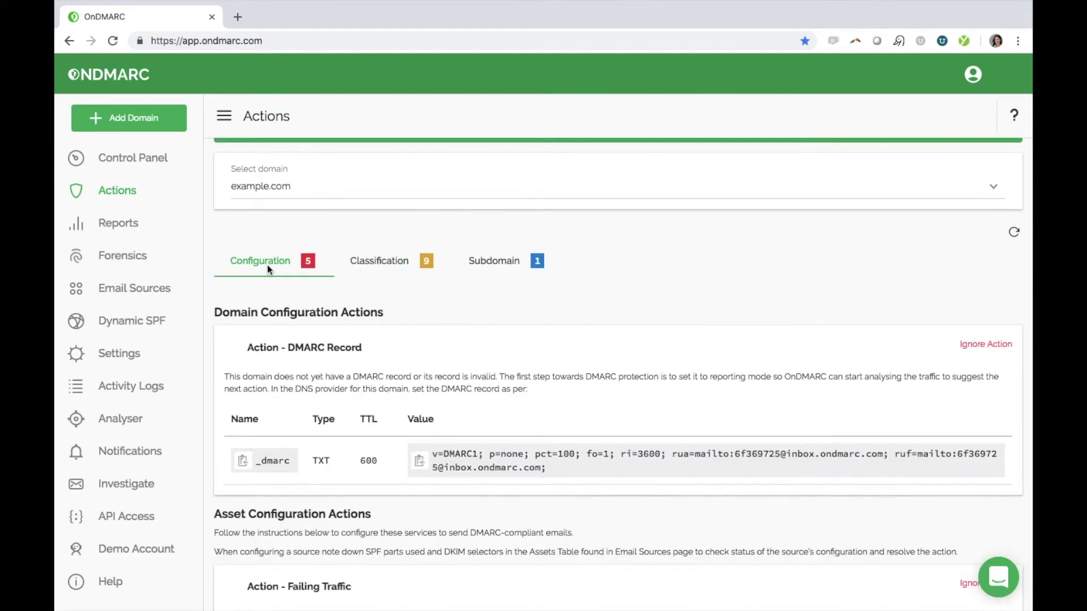
scroll(409, 352, down, 3)
scroll(409, 353, down, 3)
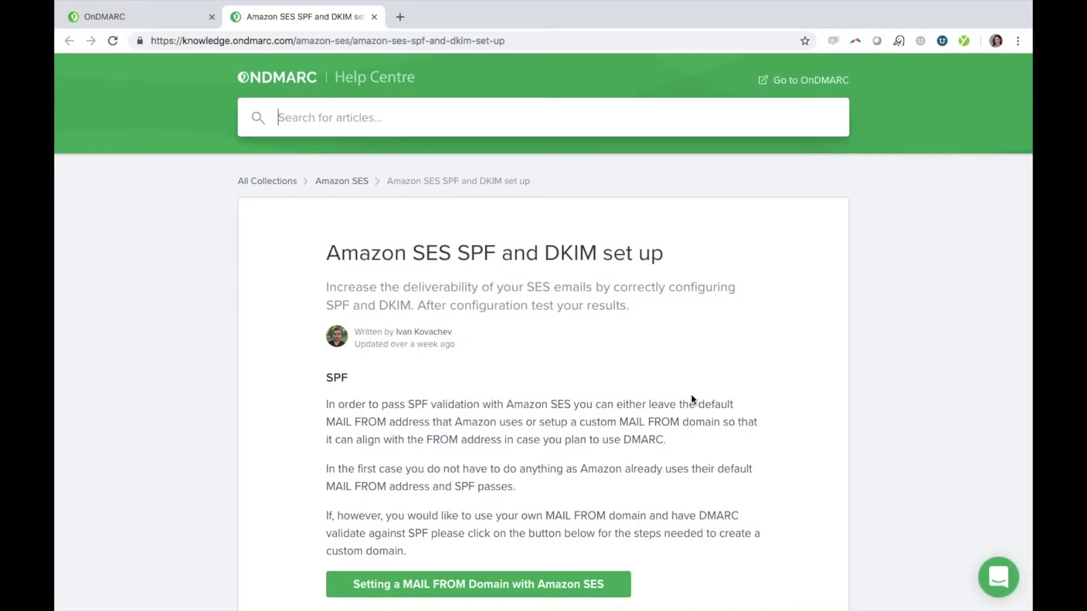
scroll(692, 397, down, 5)
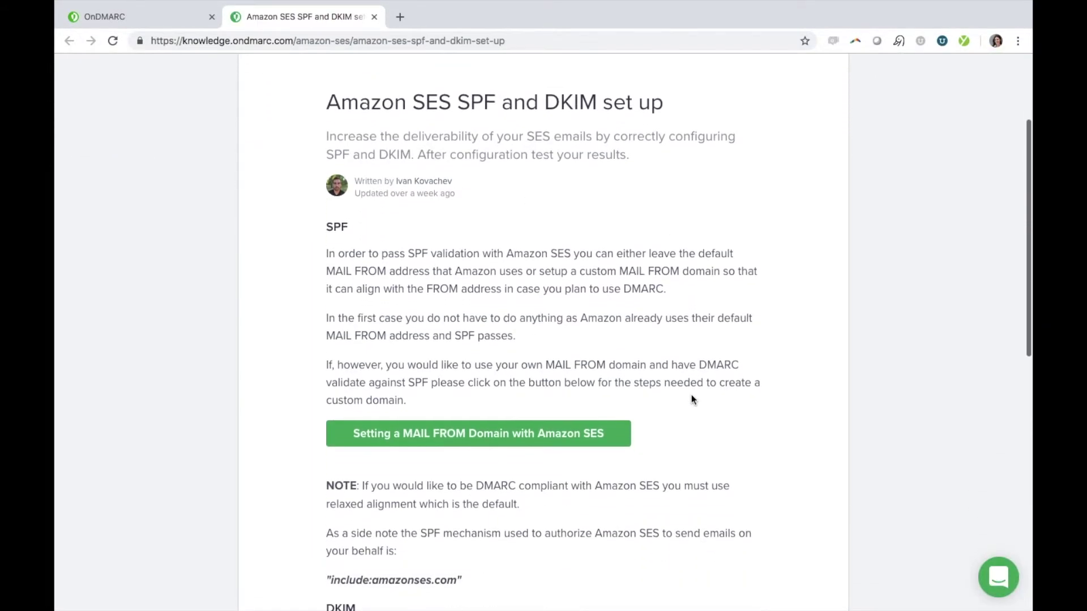
scroll(691, 399, down, 4)
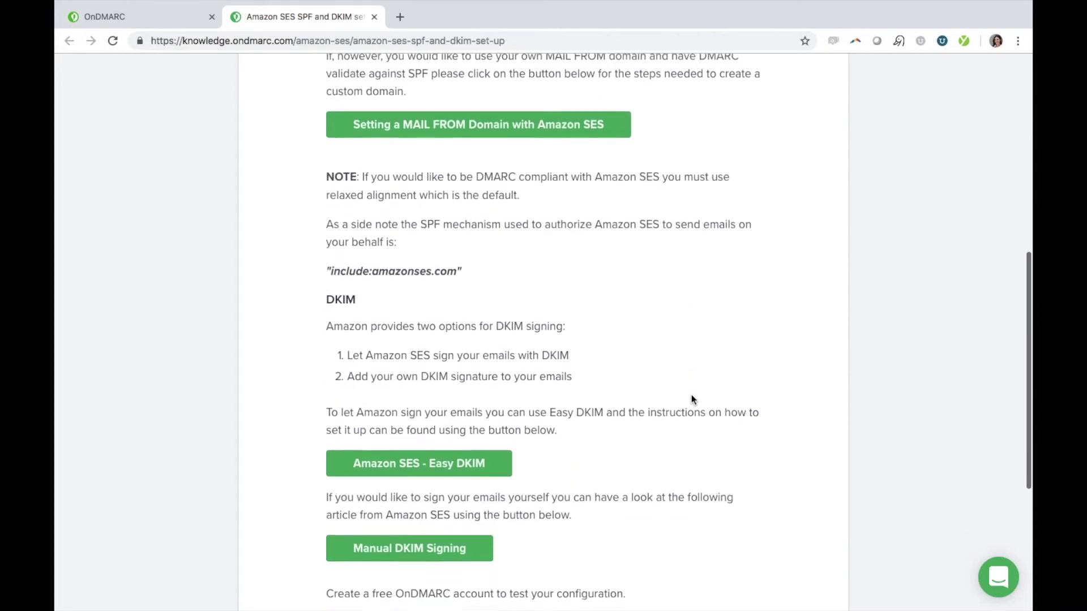
scroll(691, 400, down, 2)
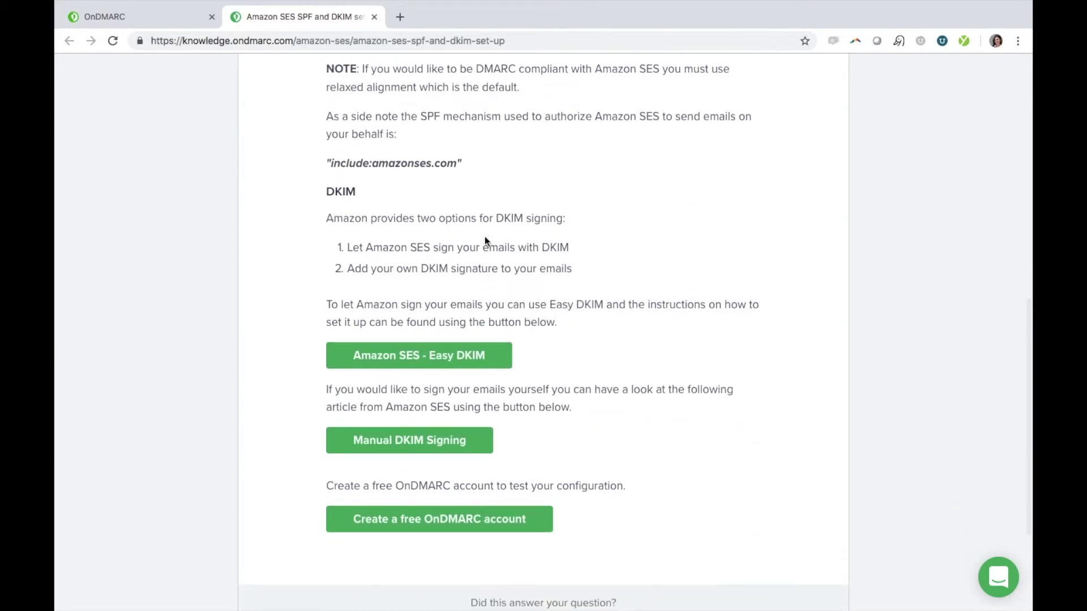
- Add mail.example.com from the Subdomain list so it is managed and monitored
click(178, 23)
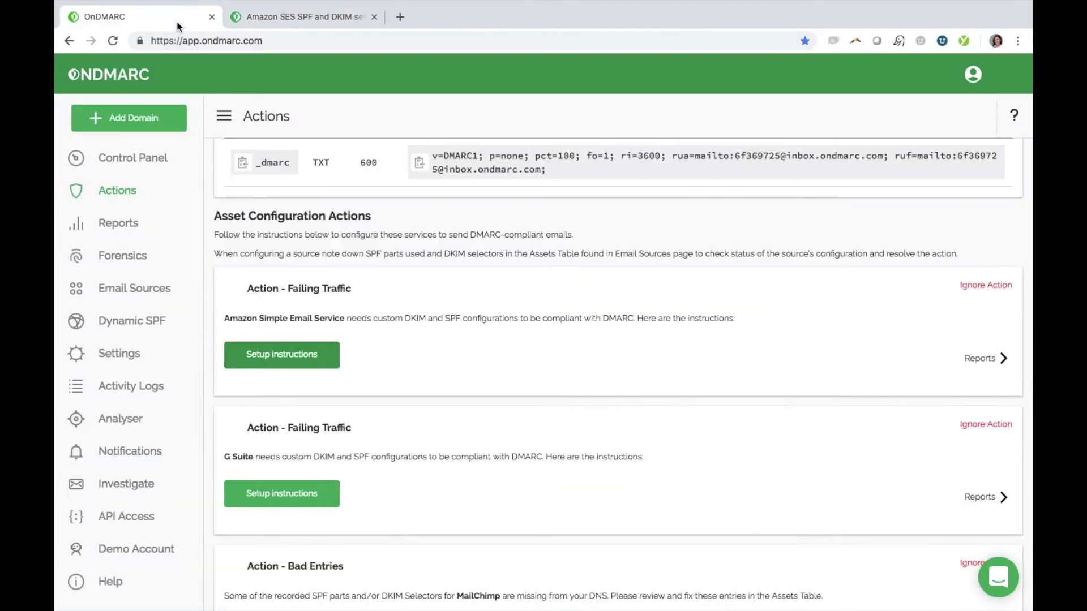
scroll(423, 188, up, 5)
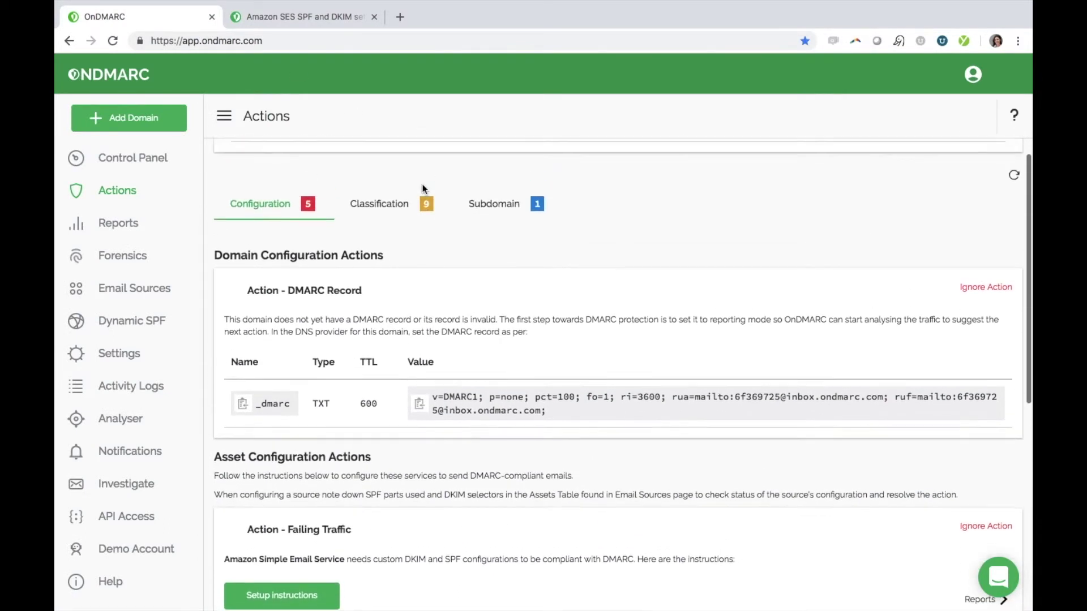
click(504, 228)
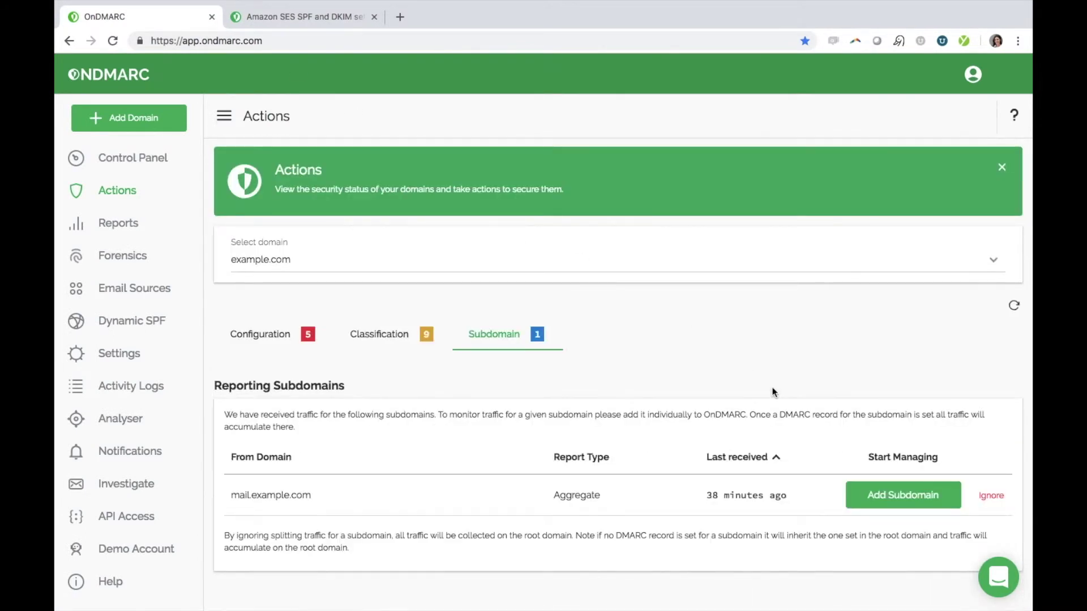
click(889, 504)
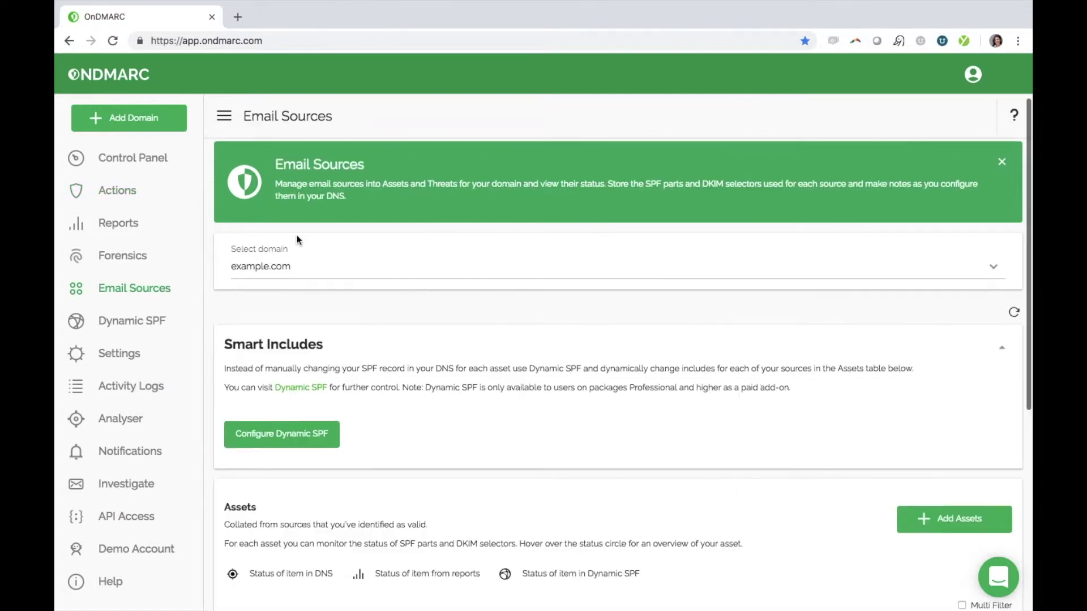
- Scroll to the Assets table showing Amazon SES, G Suite, MailChimp and Mimecast with SPF and DKIM details
scroll(297, 235, down, 5)
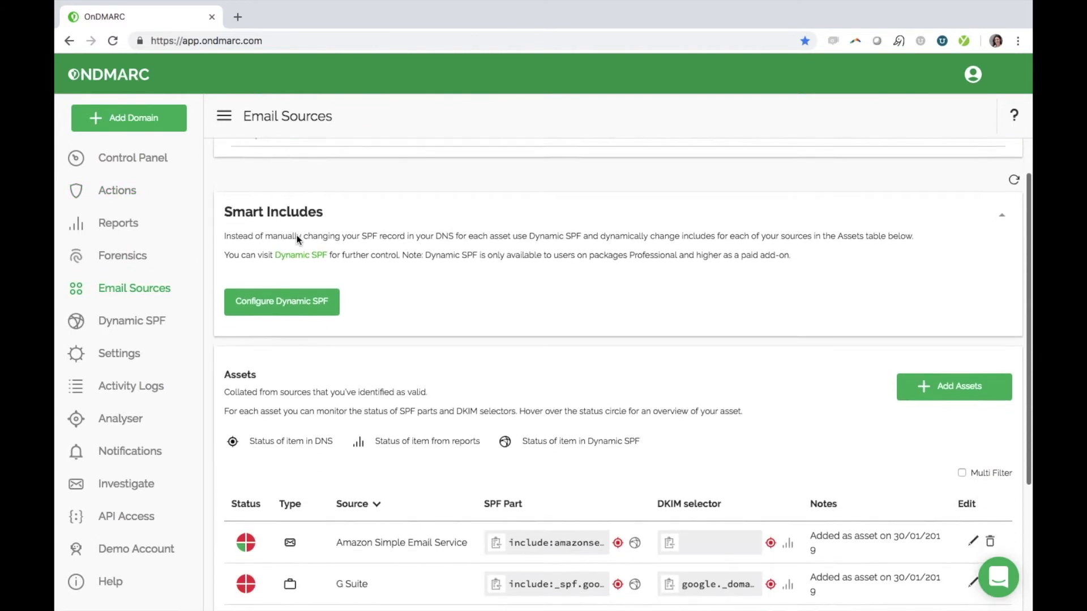
scroll(299, 241, down, 1)
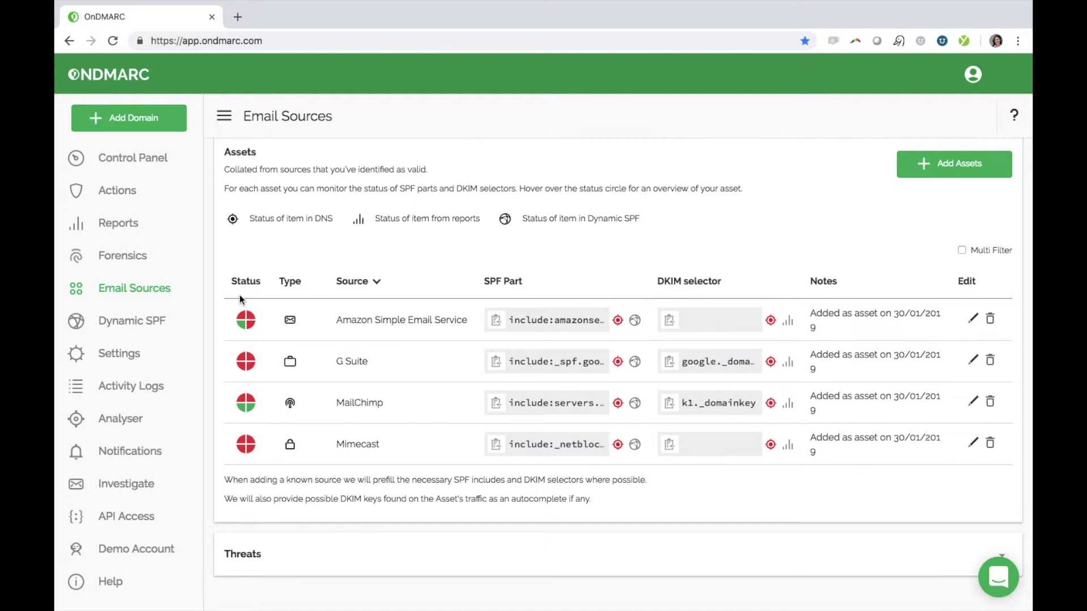
mouse_move(242, 320)
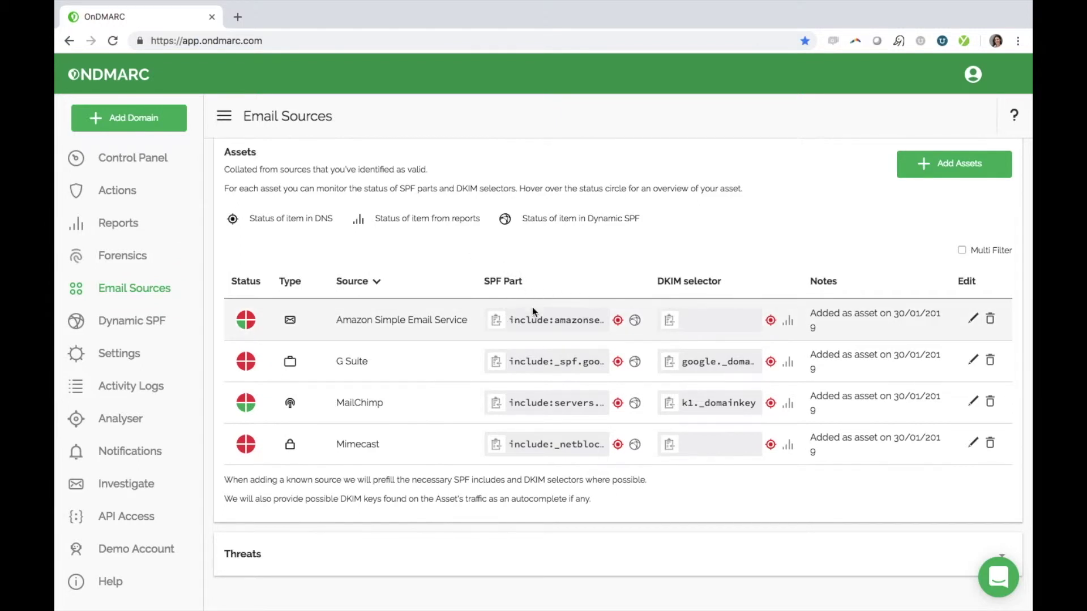
- Inspect the Amazon SES asset's edit form and suggested DKIM selectors, then cancel
click(971, 322)
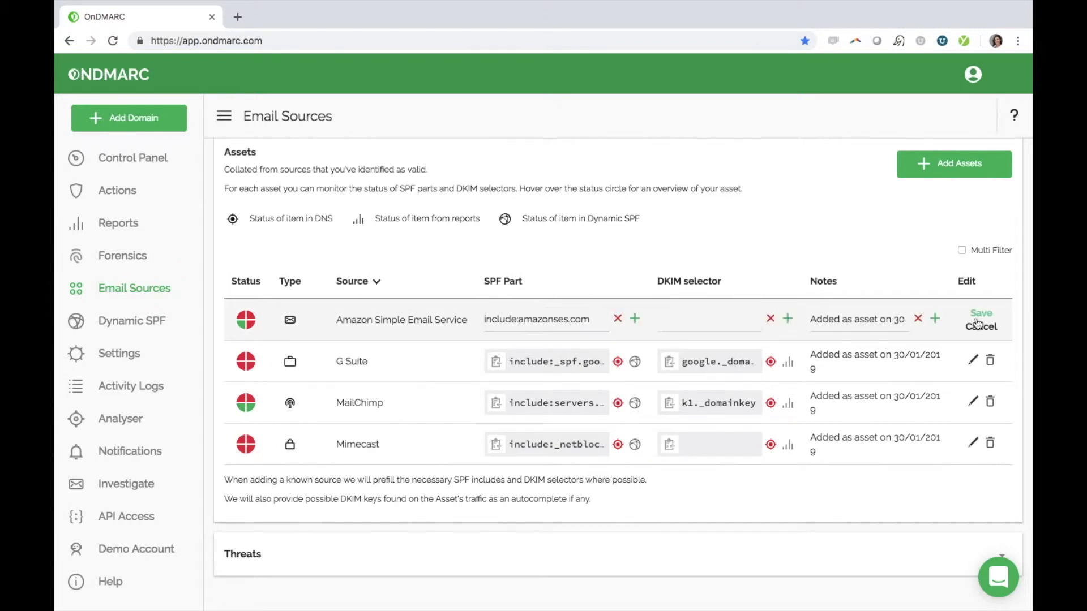
click(732, 319)
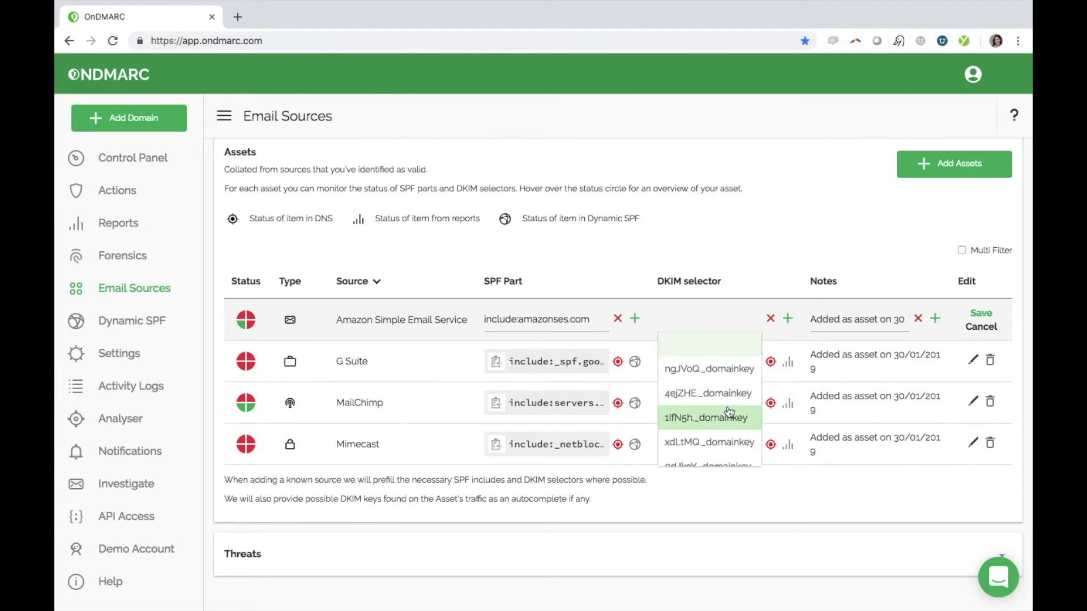
scroll(730, 412, down, 5)
scroll(729, 413, down, 3)
click(988, 331)
click(988, 328)
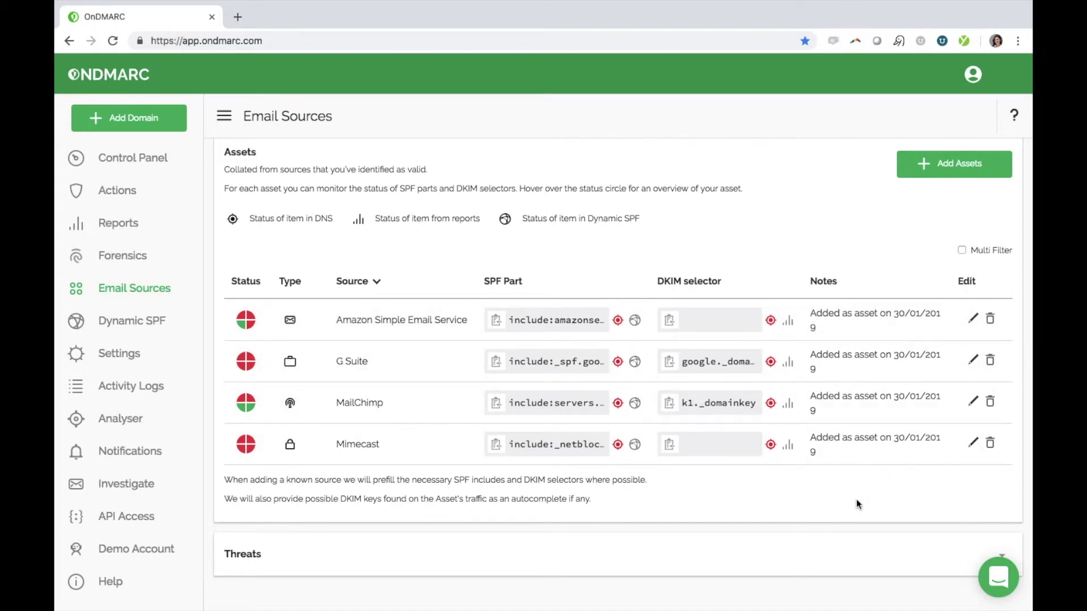
- Remove the Amazon SES asset, then open and cancel the G Suite asset's edit form
click(991, 323)
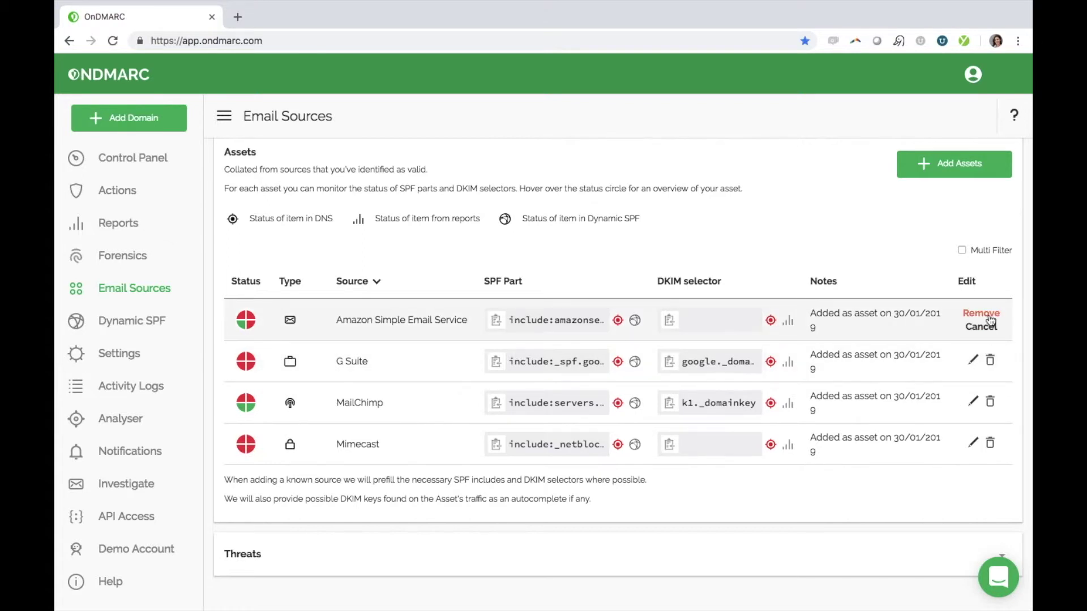
click(989, 314)
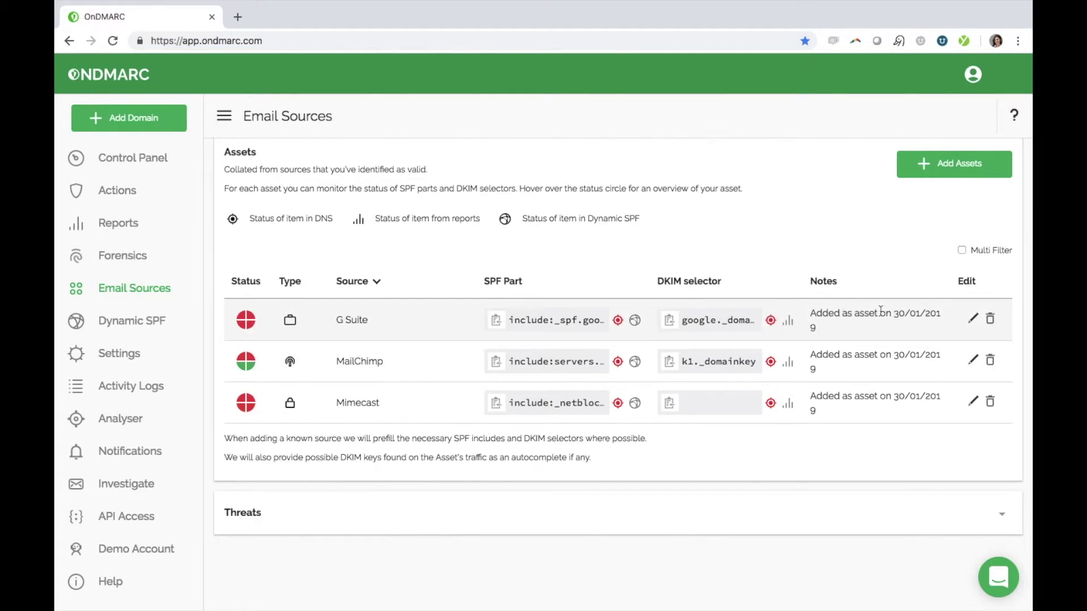
click(974, 319)
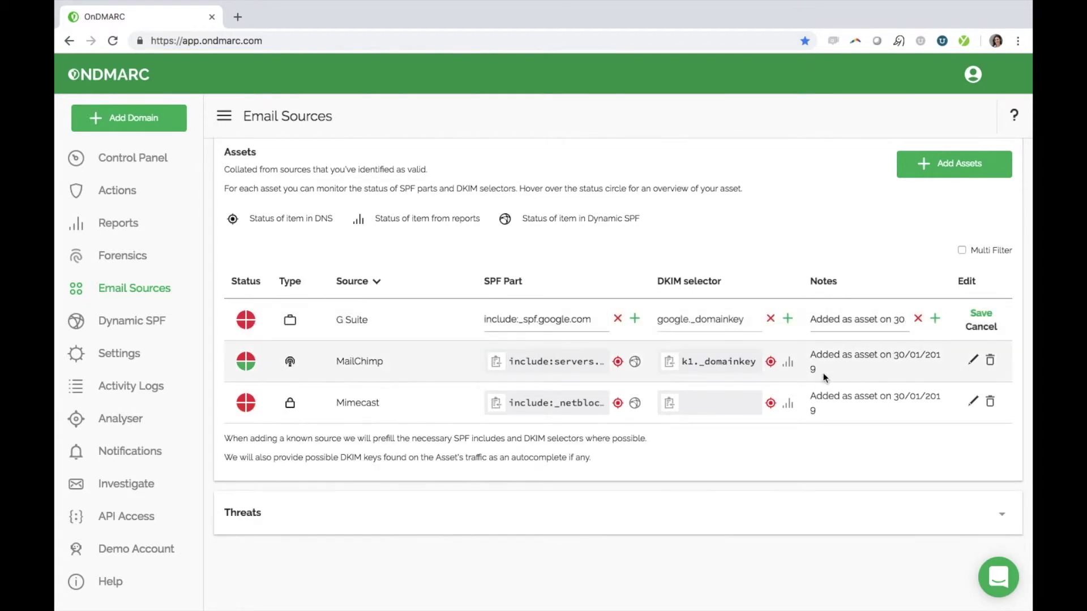
click(852, 321)
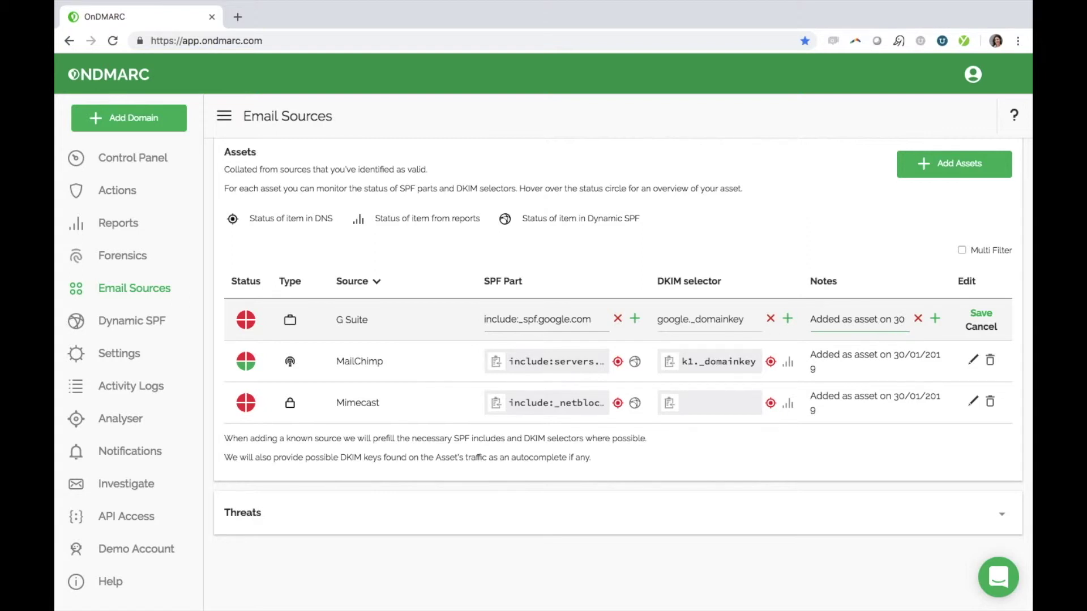
click(980, 327)
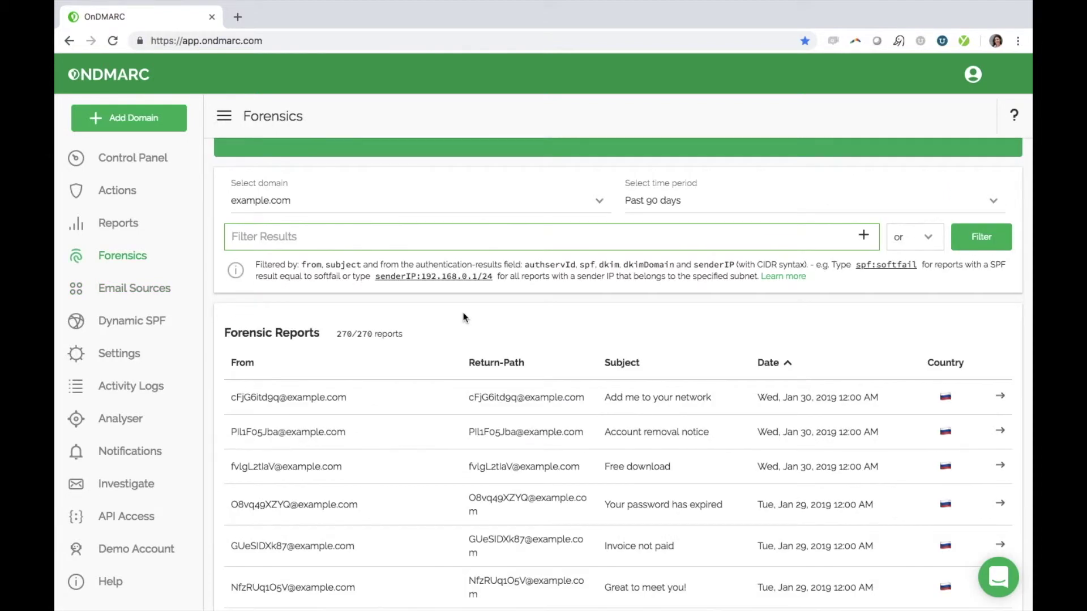
- Scroll down to the Forensic Reports table listing example.com's 270 forensic reports
scroll(463, 317, down, 3)
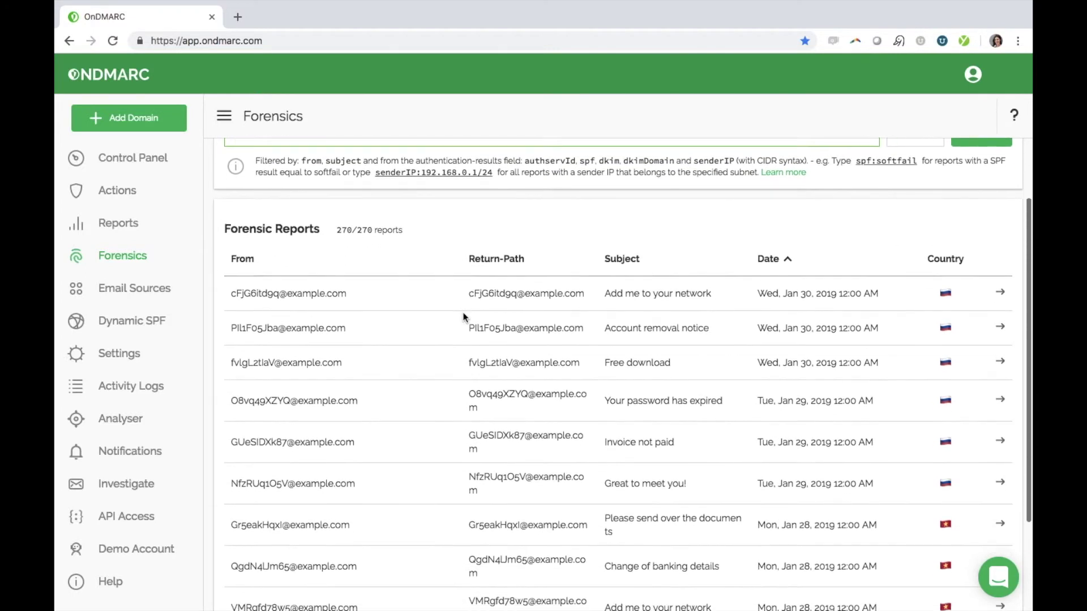
scroll(463, 317, down, 2)
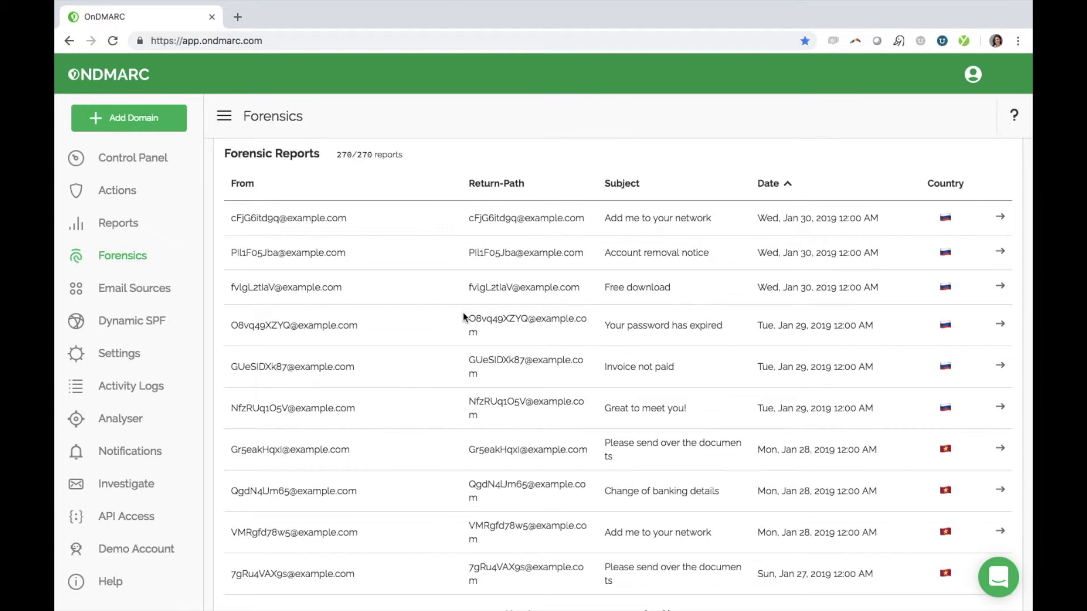
- Open the Jan 30 'Add me to your network' report and review its Russia origin, SPF and DKIM results
click(1001, 219)
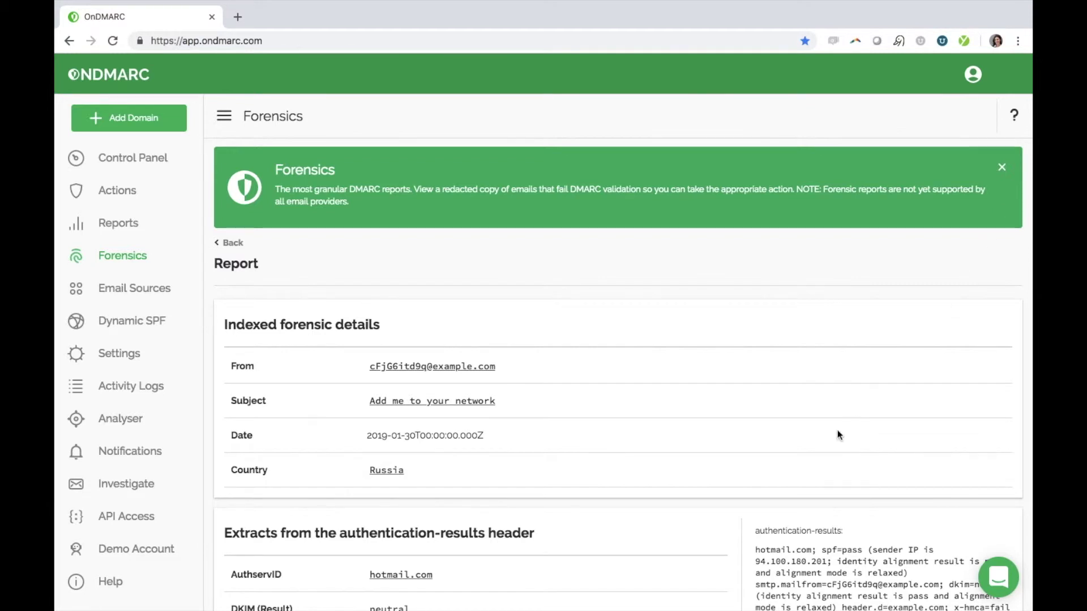
scroll(838, 435, down, 3)
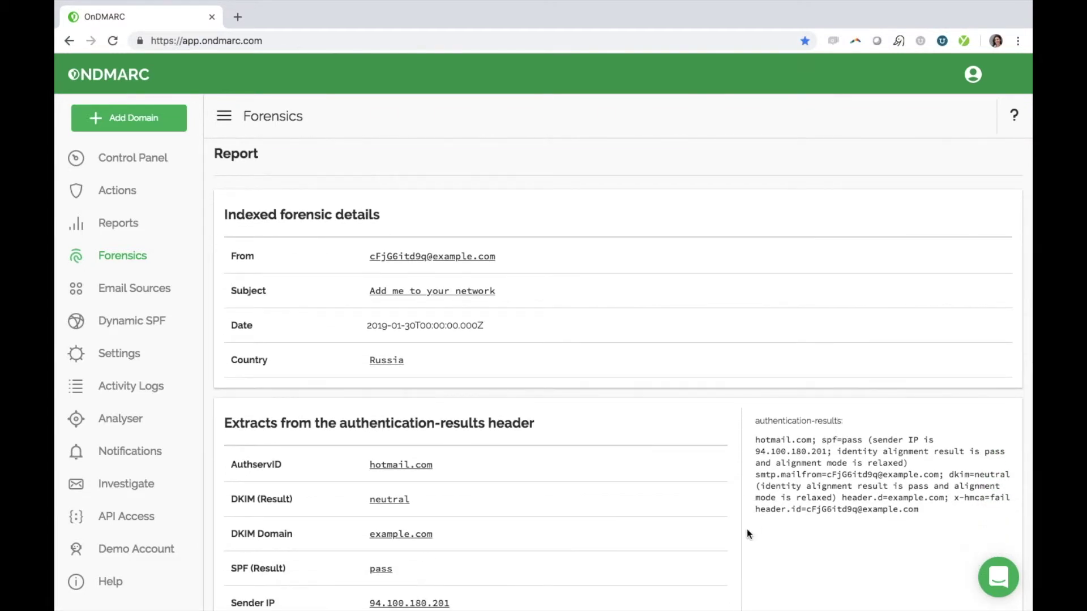
scroll(748, 531, down, 3)
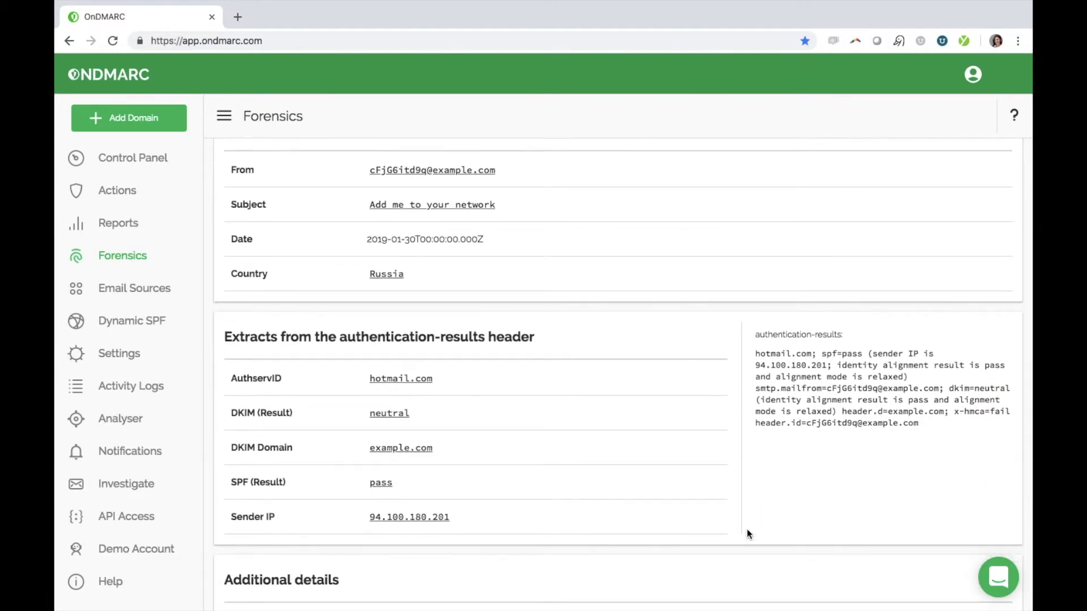
scroll(747, 533, down, 2)
scroll(747, 534, down, 5)
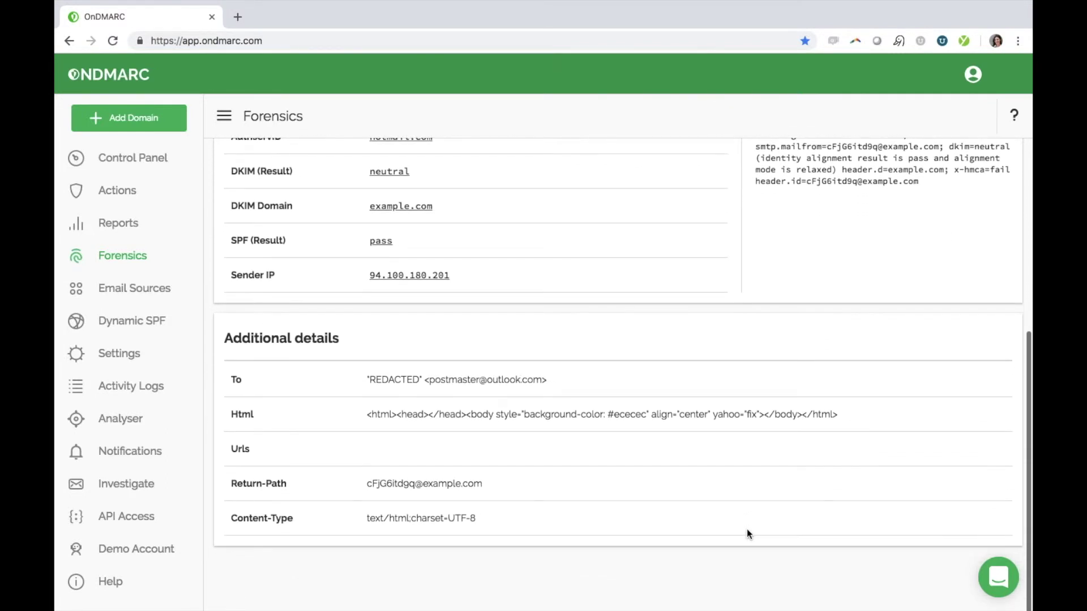
scroll(748, 533, up, 4)
scroll(747, 532, up, 5)
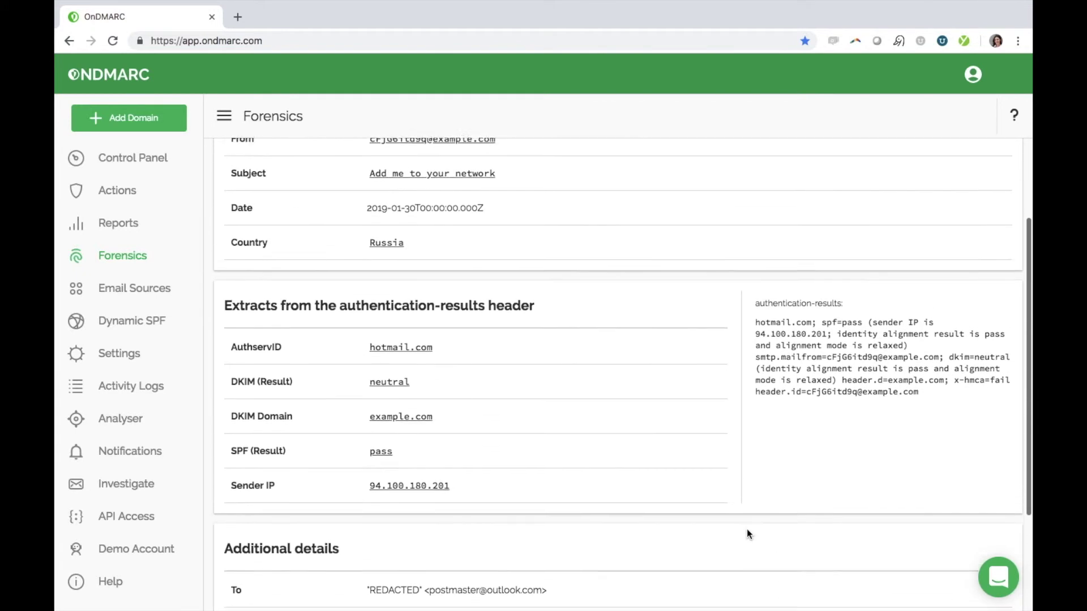
scroll(747, 534, up, 4)
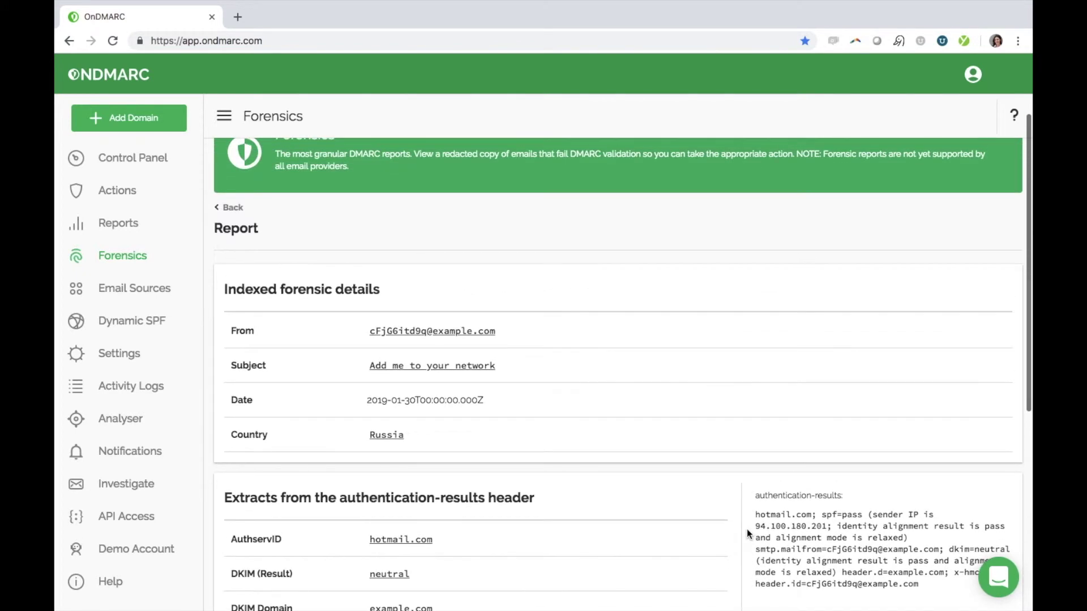
scroll(746, 528, down, 1)
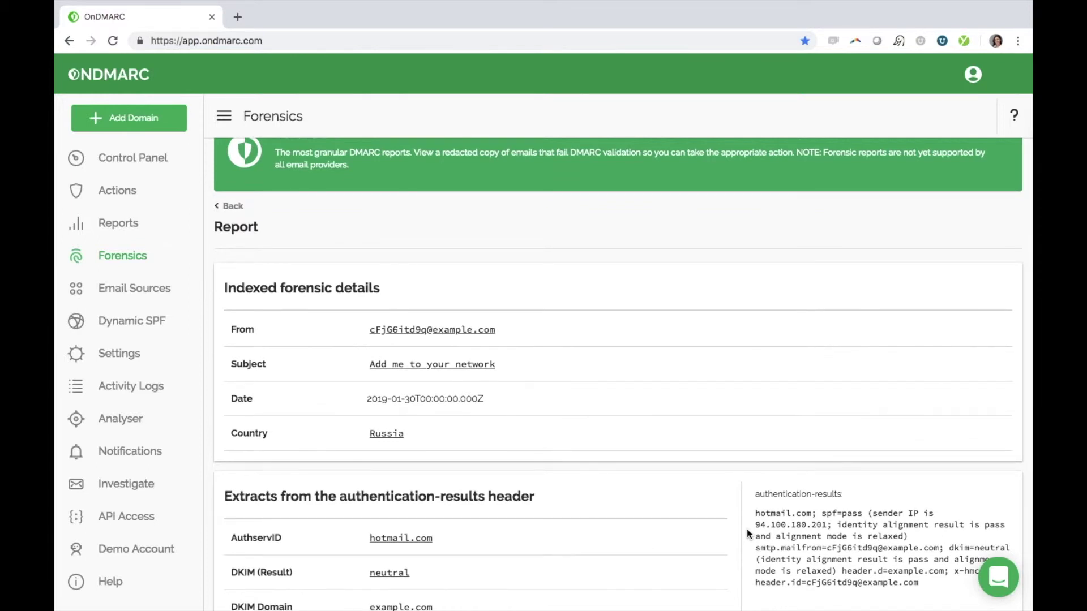
scroll(746, 529, down, 3)
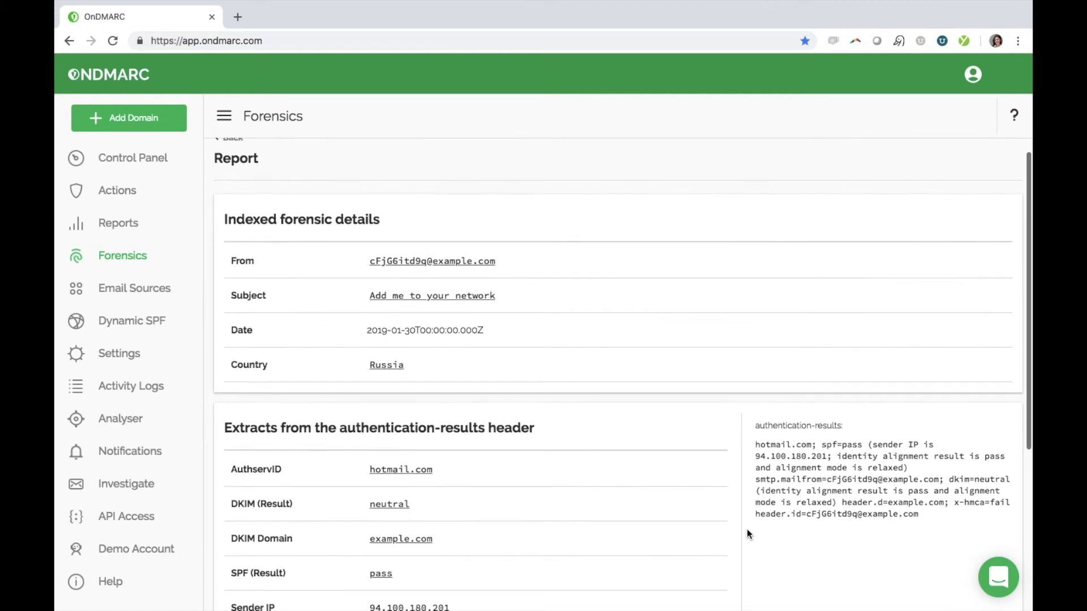
scroll(747, 534, down, 2)
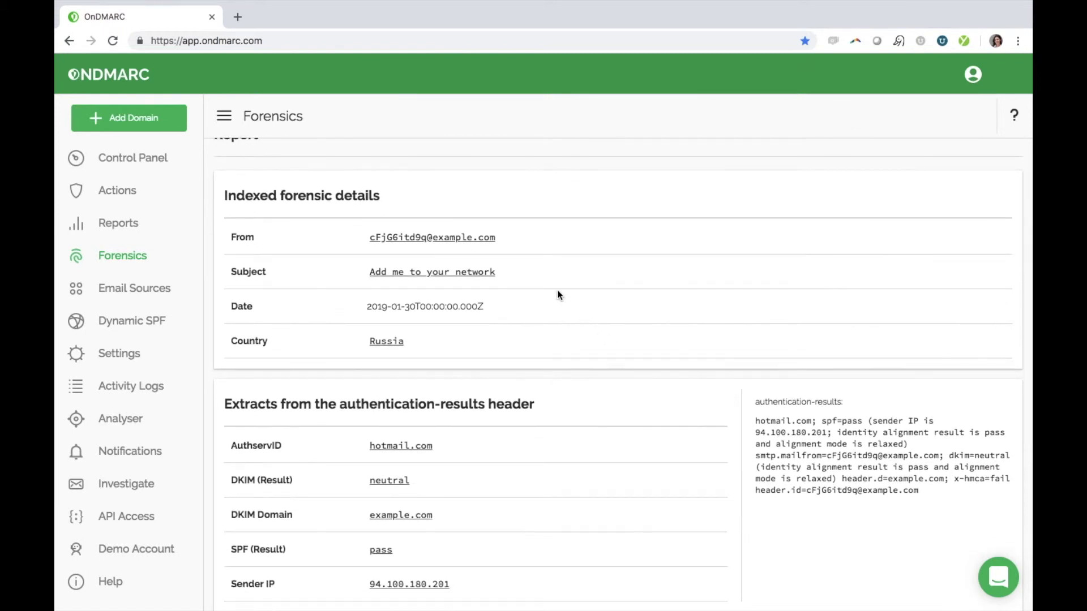
- Filter reports by subject 'Add me to your network' with the 'or' operator and open the top report
click(472, 273)
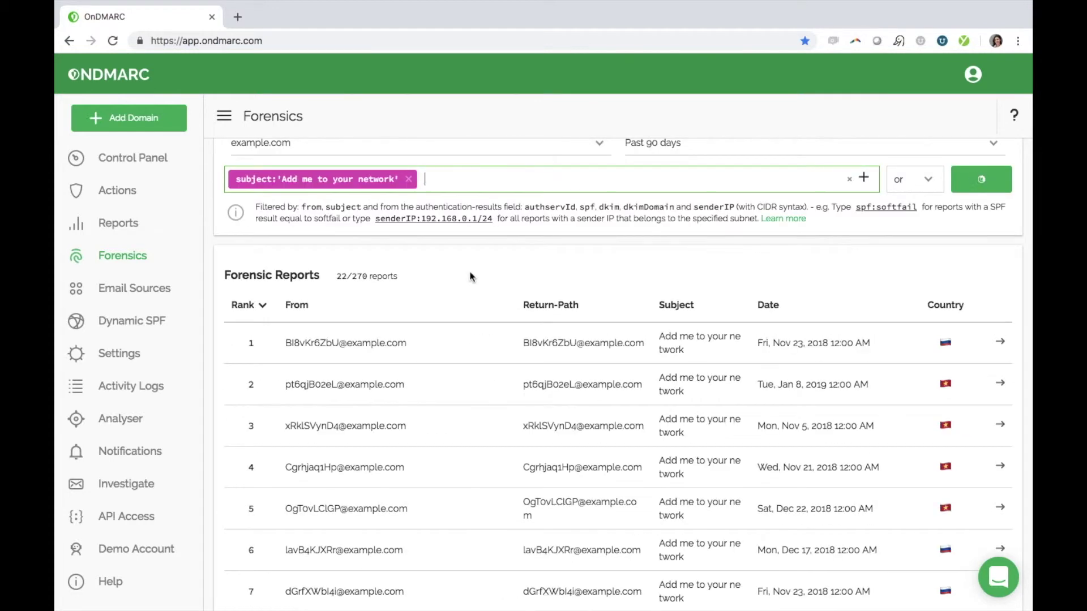
scroll(470, 276, up, 3)
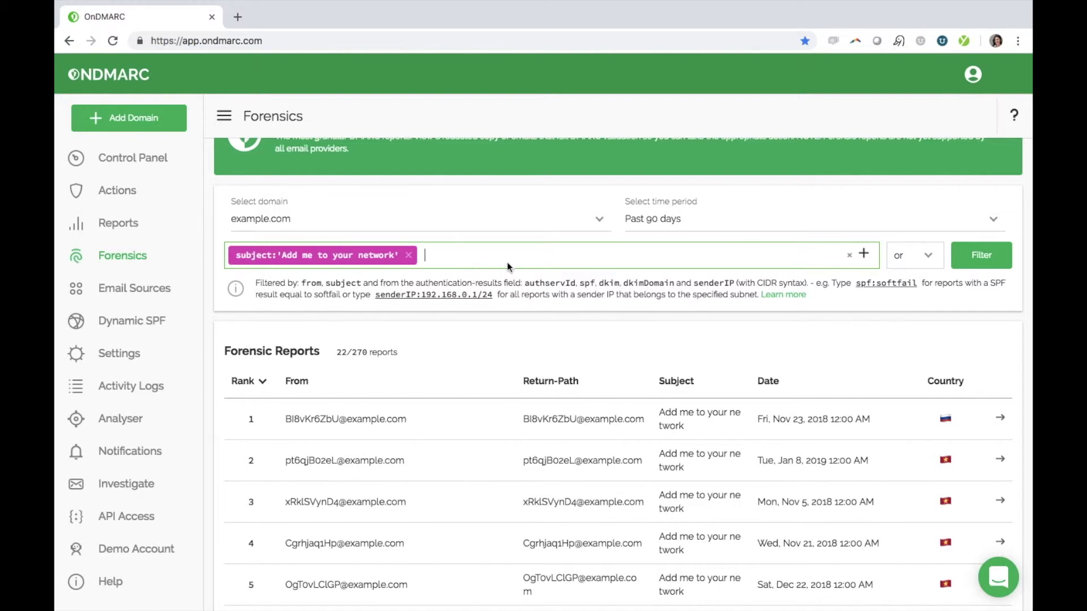
click(936, 260)
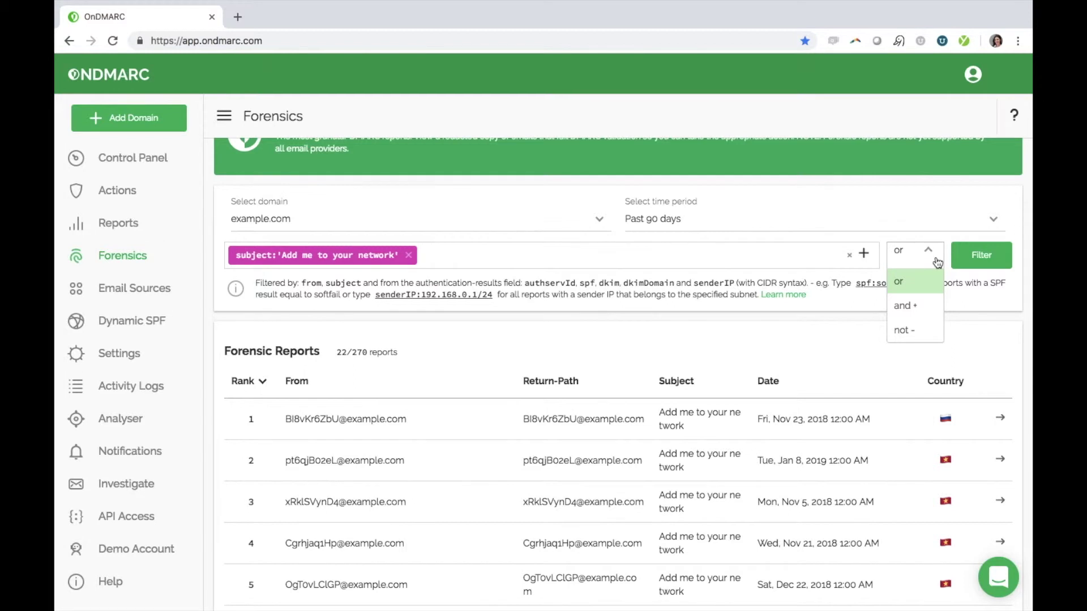
click(937, 262)
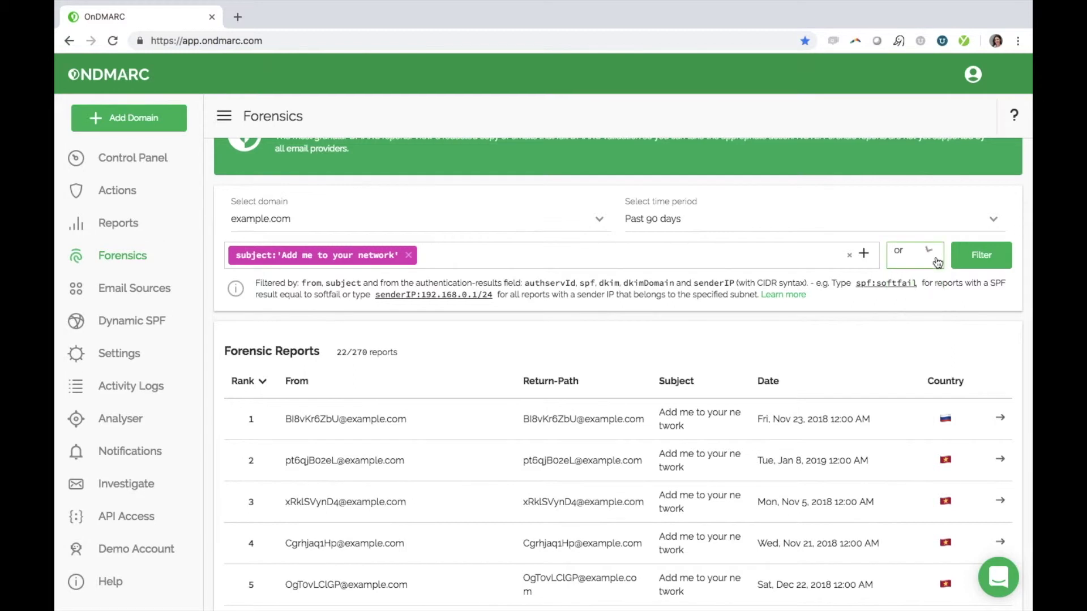
click(1001, 424)
- Add sender IP 217.20.147.1 as a filter, open the top report and mark its Urls field
scroll(646, 498, down, 4)
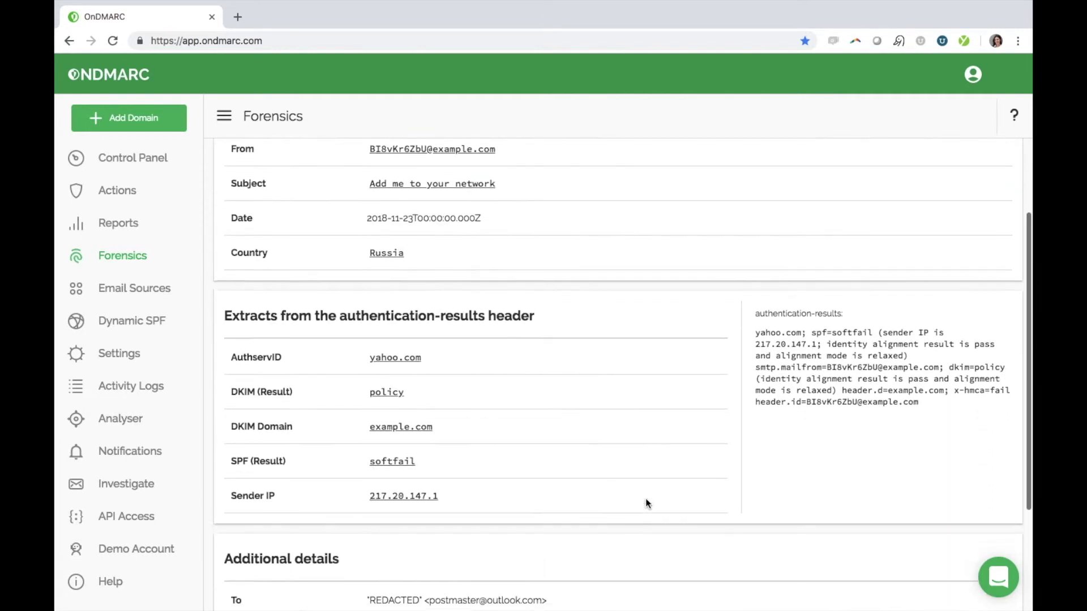
scroll(646, 498, down, 1)
click(424, 457)
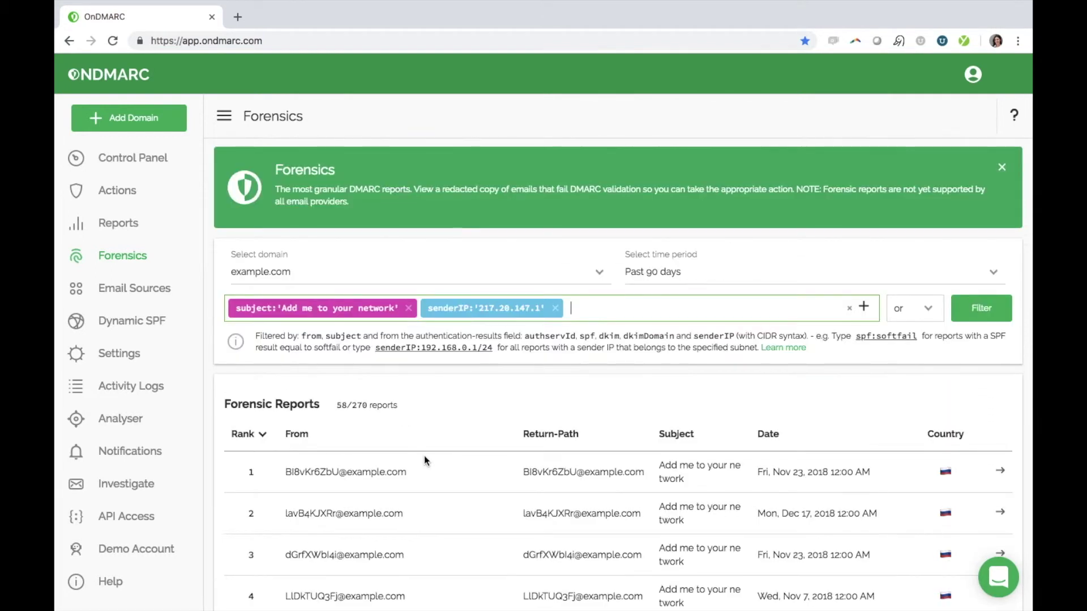
scroll(426, 460, down, 3)
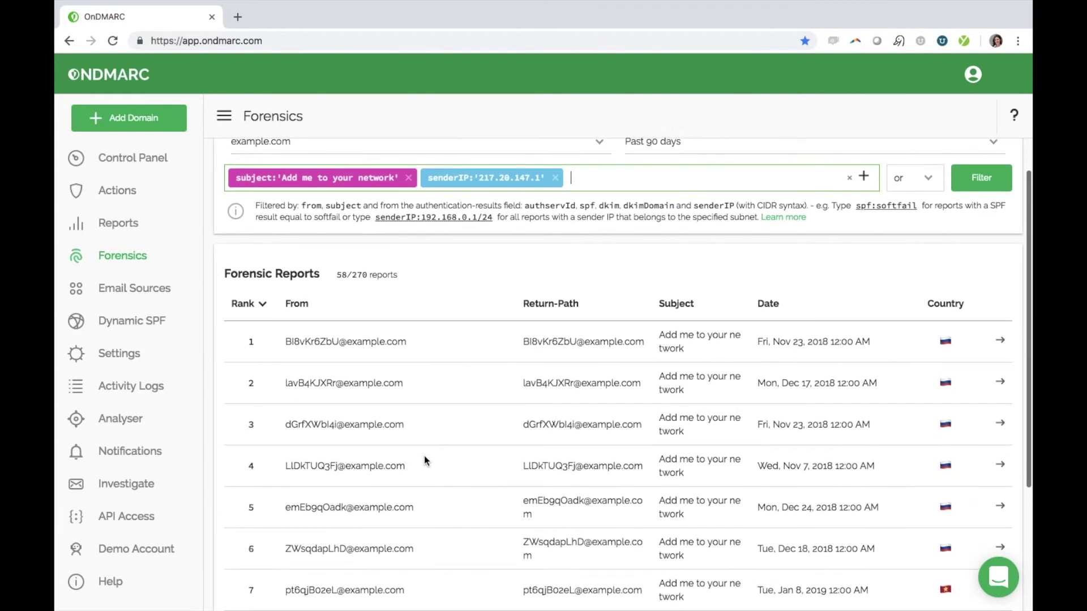
click(1003, 339)
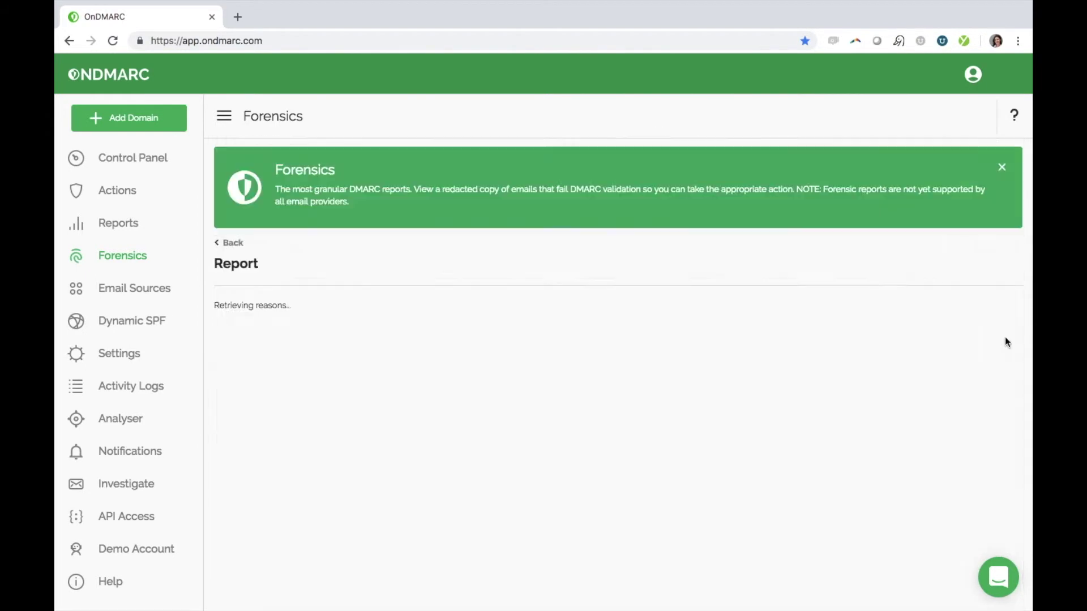
scroll(700, 490, down, 8)
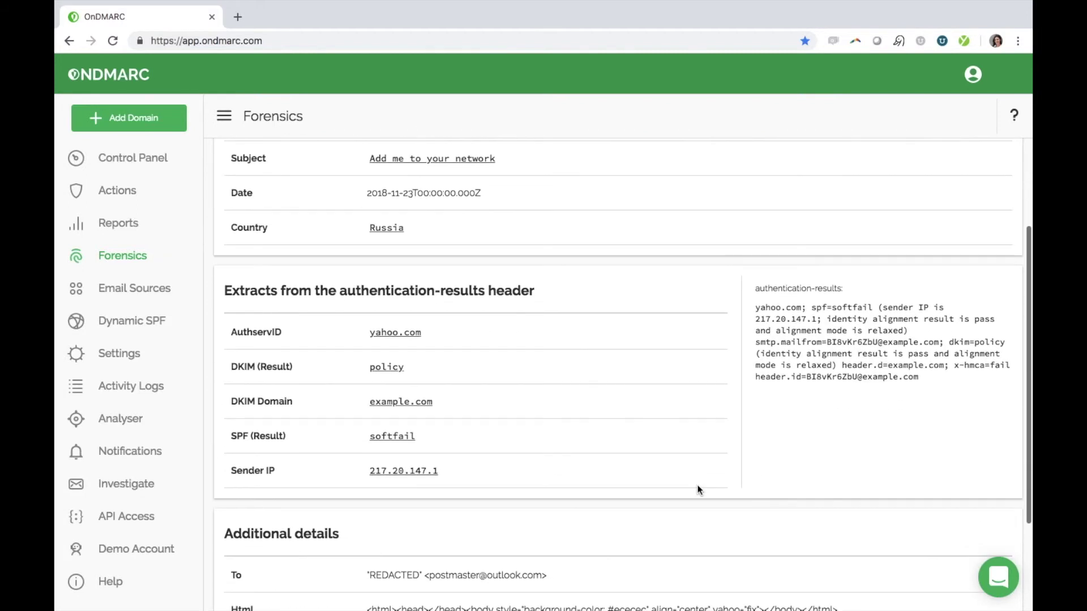
double_click(242, 446)
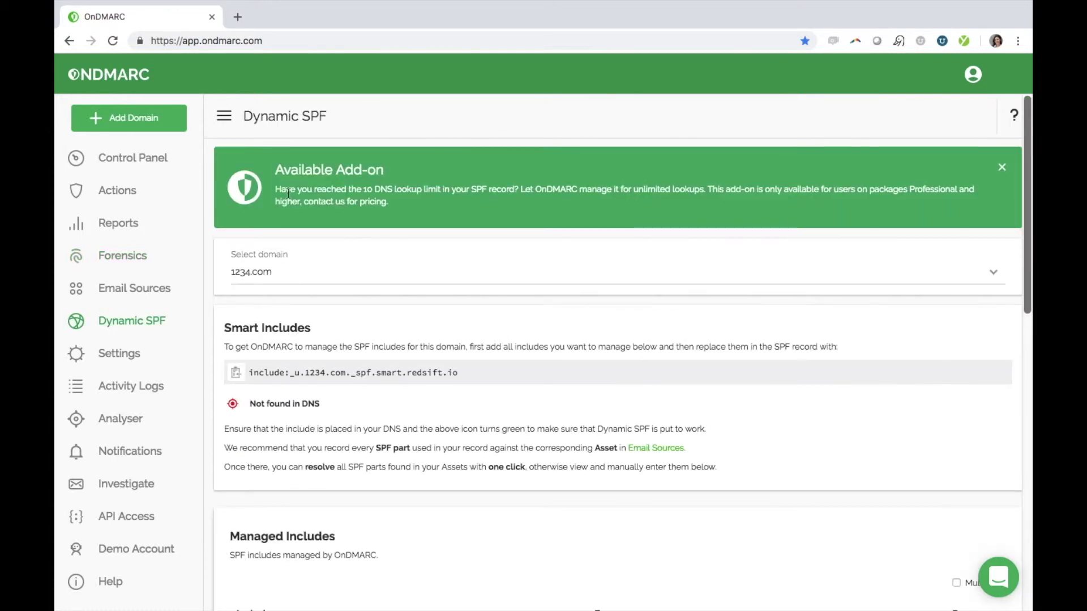
scroll(288, 194, down, 3)
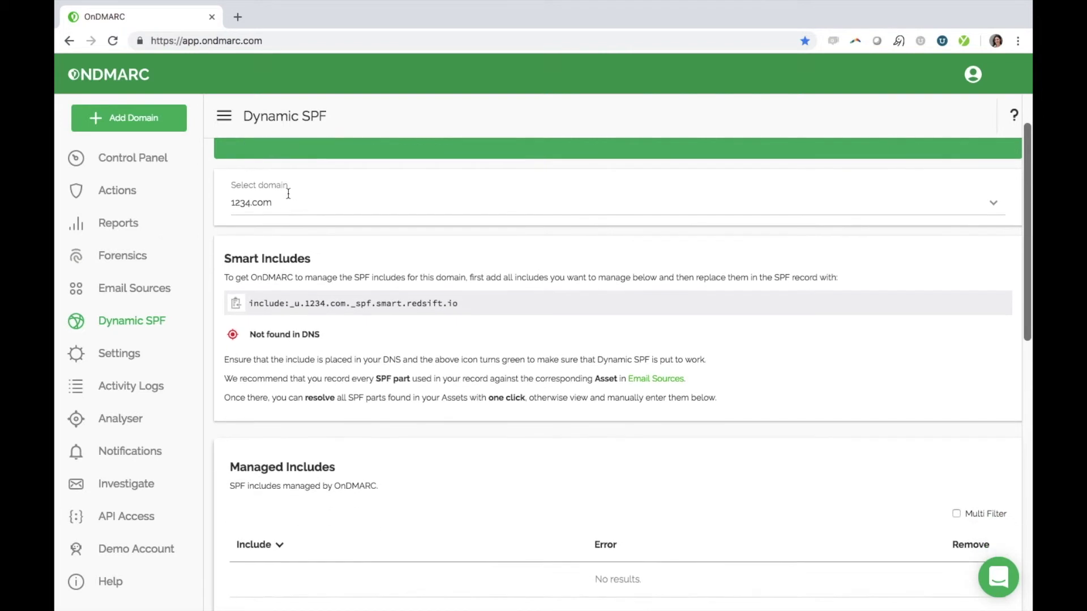
scroll(288, 193, down, 2)
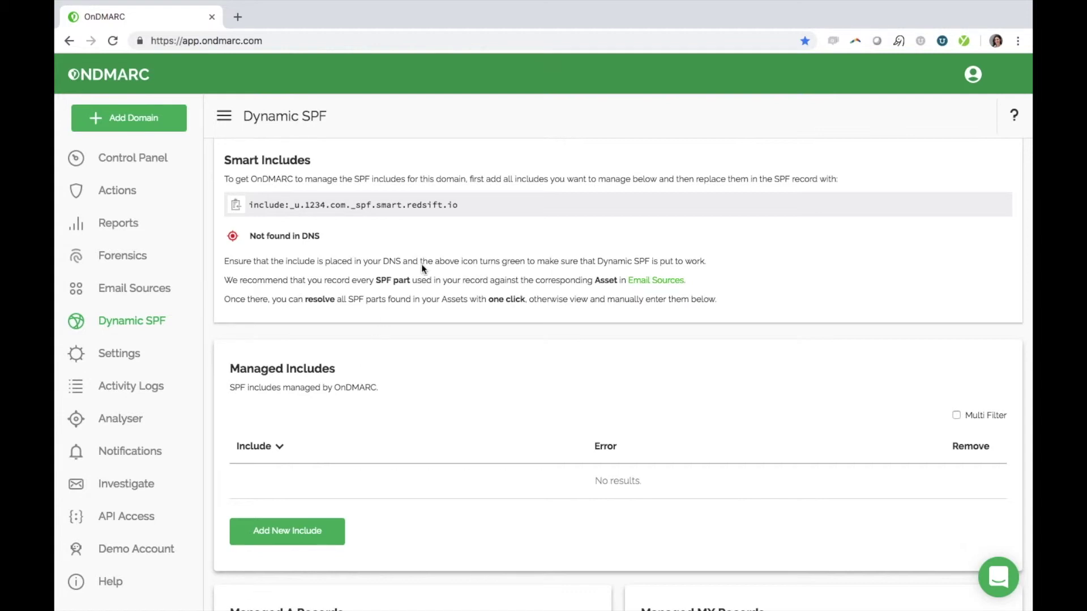
- Select include:_u.1234.com._spf.smart.redsift.io in Smart Includes, then scroll through the empty Managed panels
drag(506, 206, 248, 205)
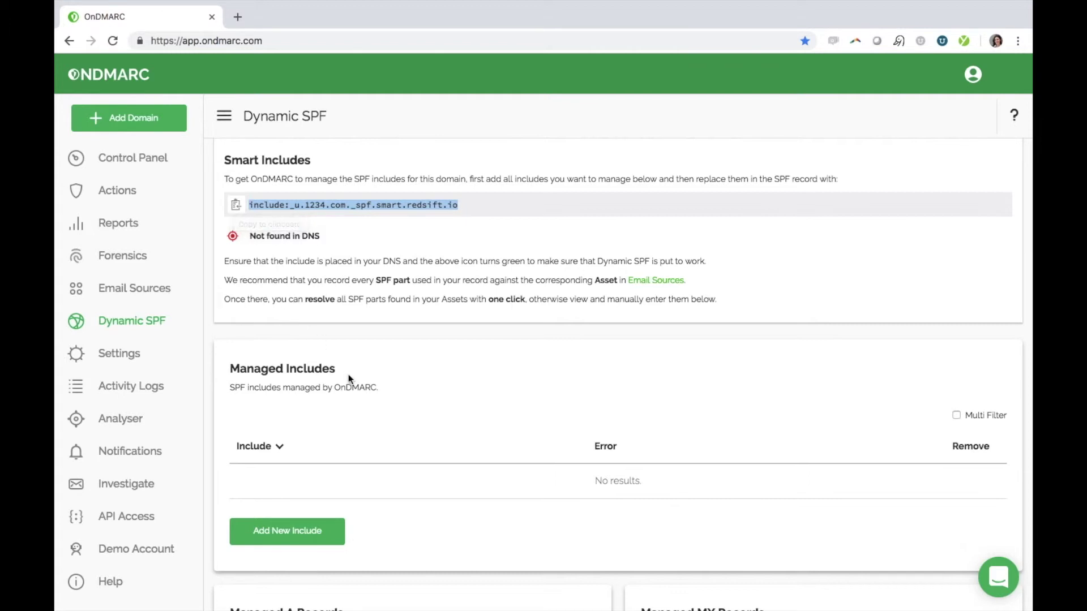
scroll(348, 375, down, 3)
scroll(348, 375, down, 5)
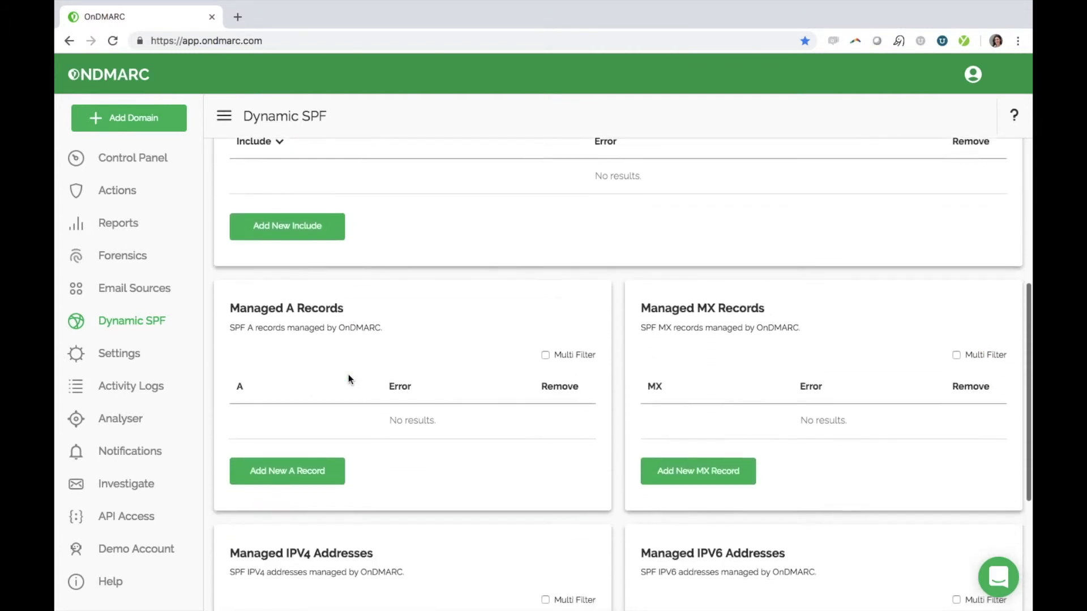
scroll(348, 378, down, 4)
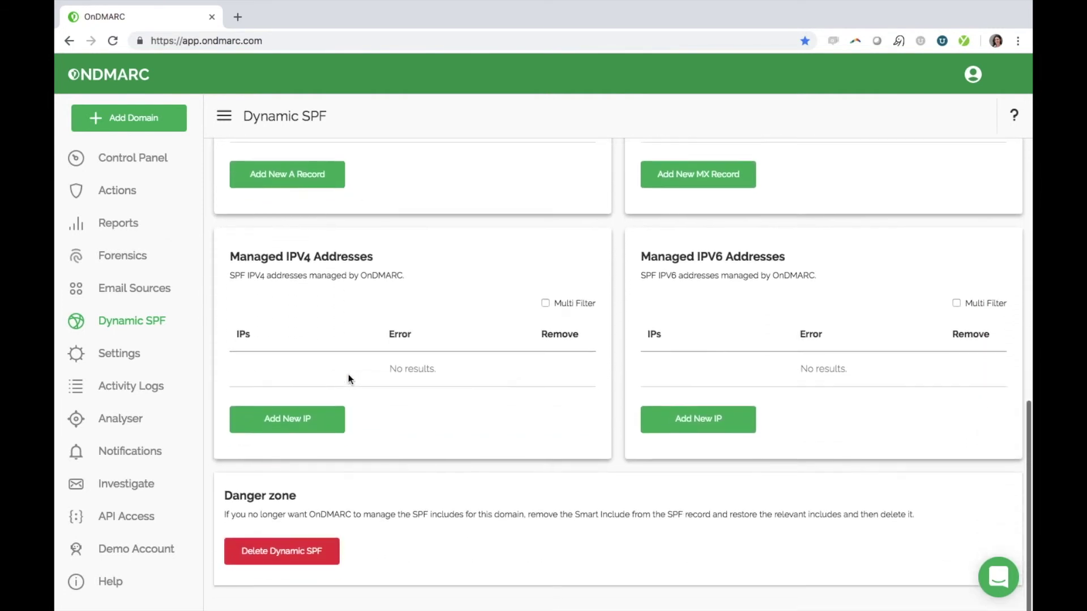
scroll(348, 379, down, 1)
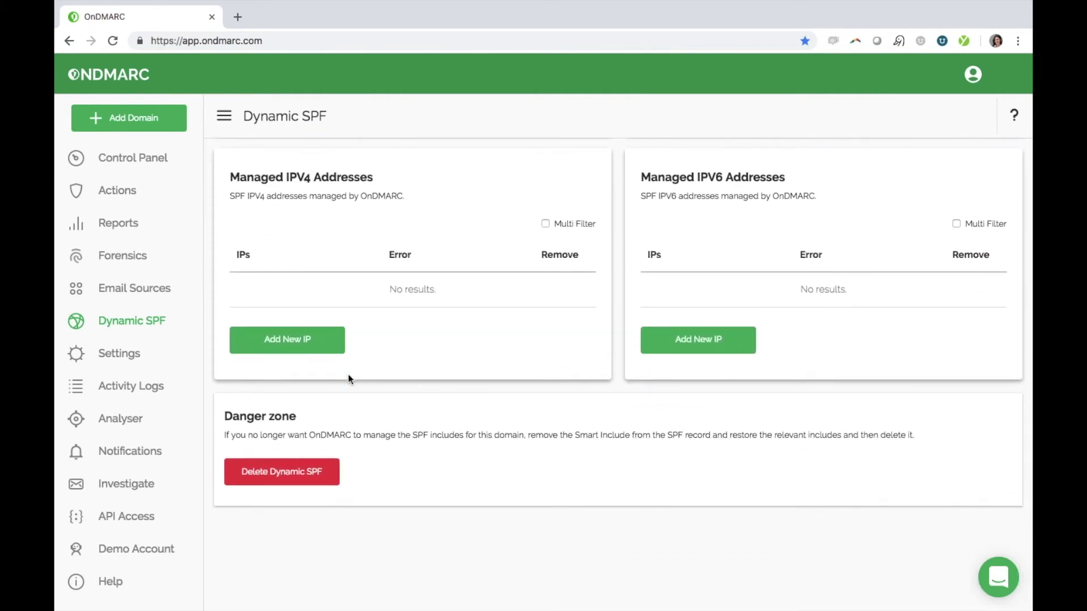
scroll(348, 379, up, 5)
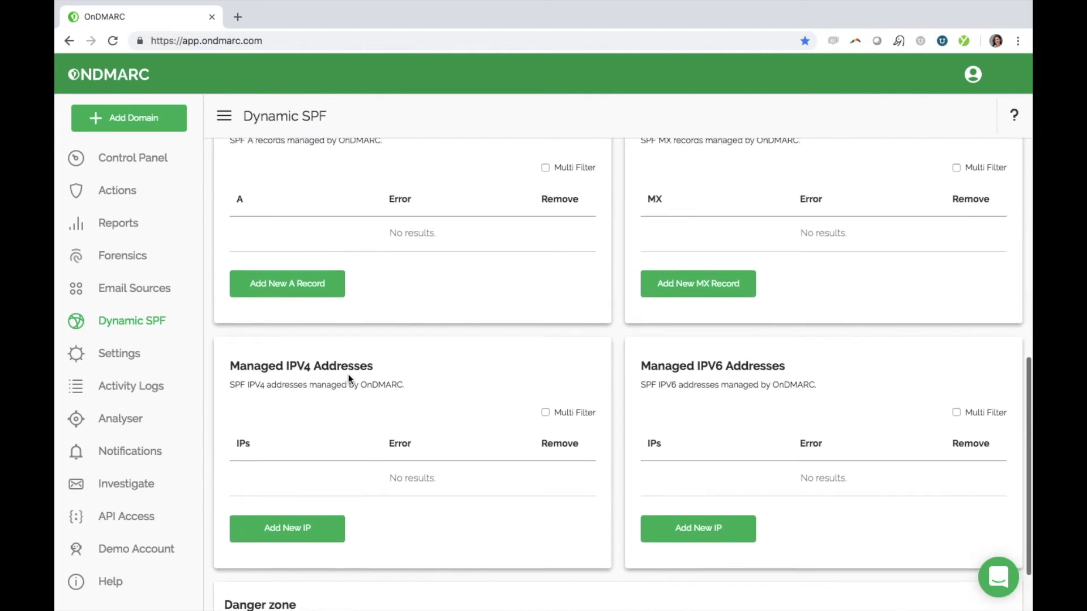
scroll(349, 379, up, 5)
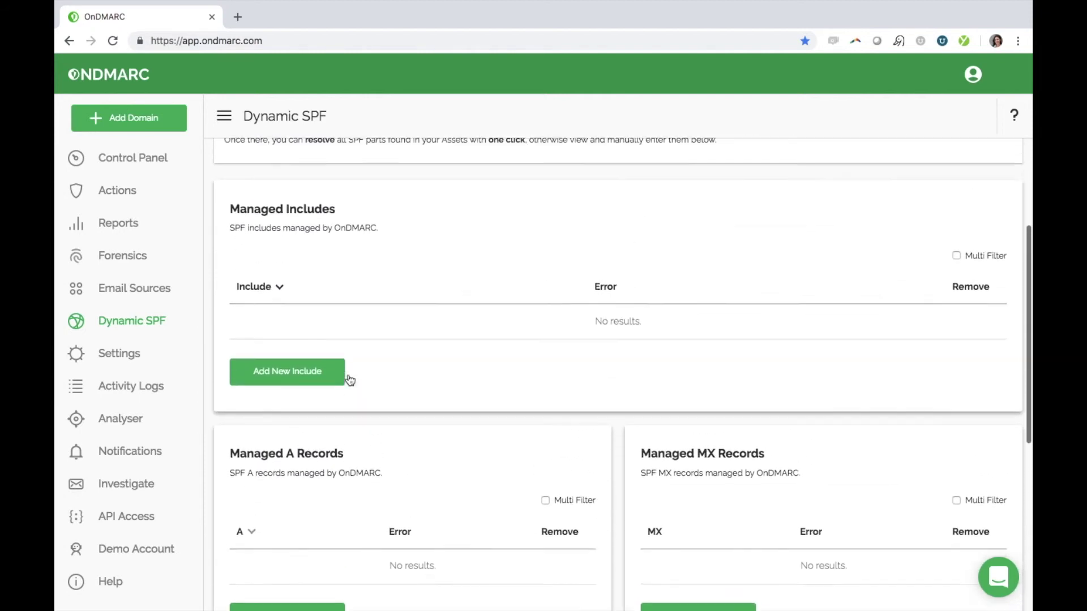
scroll(349, 376, up, 2)
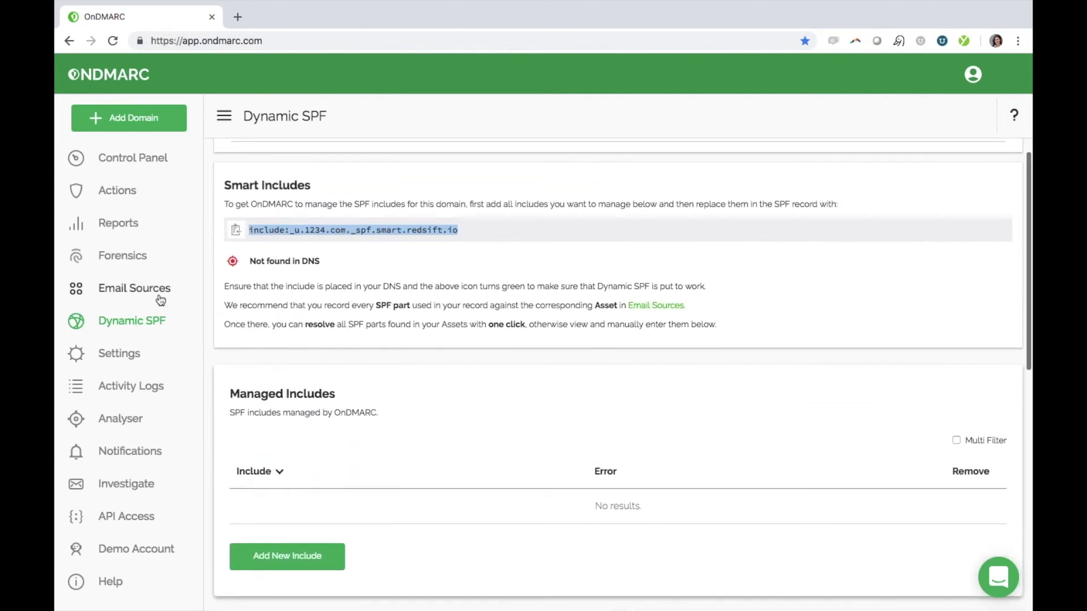
- Resolve all Email Sources to add the three missing SPF parts, then view Dynamic SPF's Managed Includes
click(157, 296)
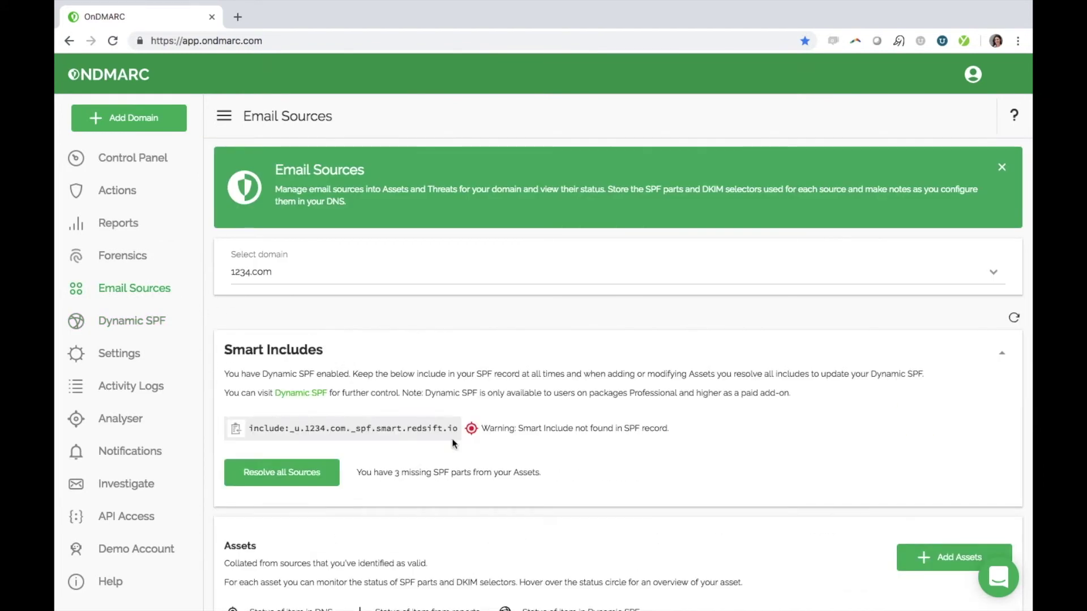
scroll(453, 443, down, 1)
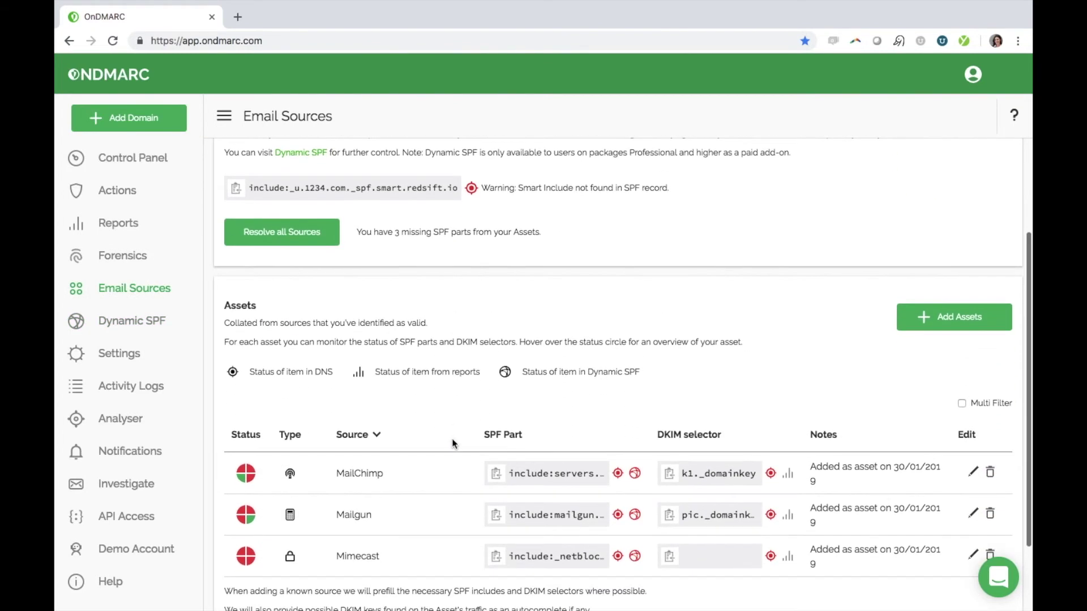
click(301, 239)
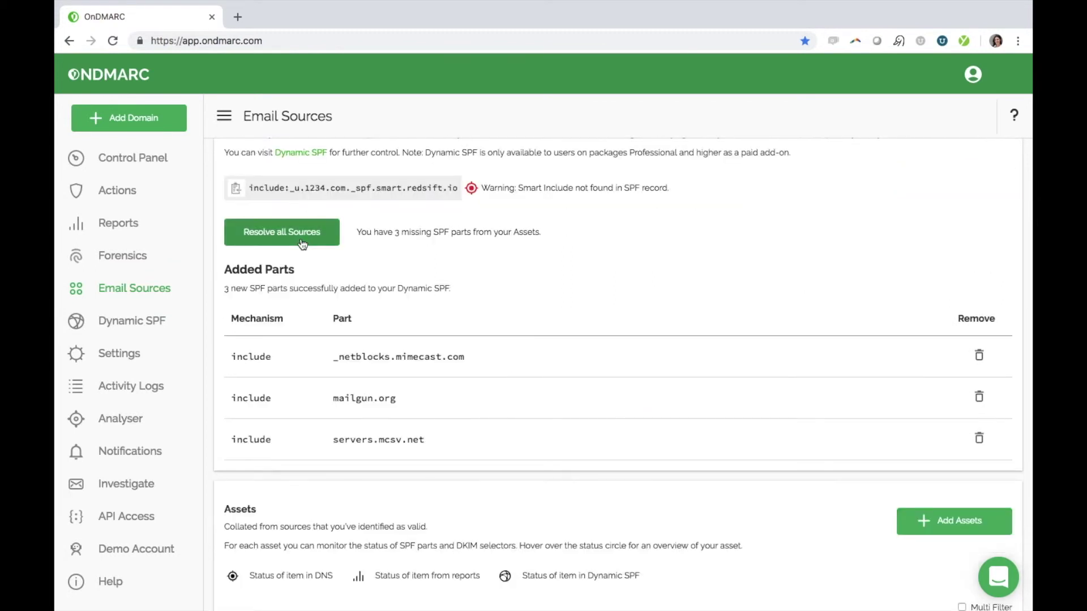
click(156, 321)
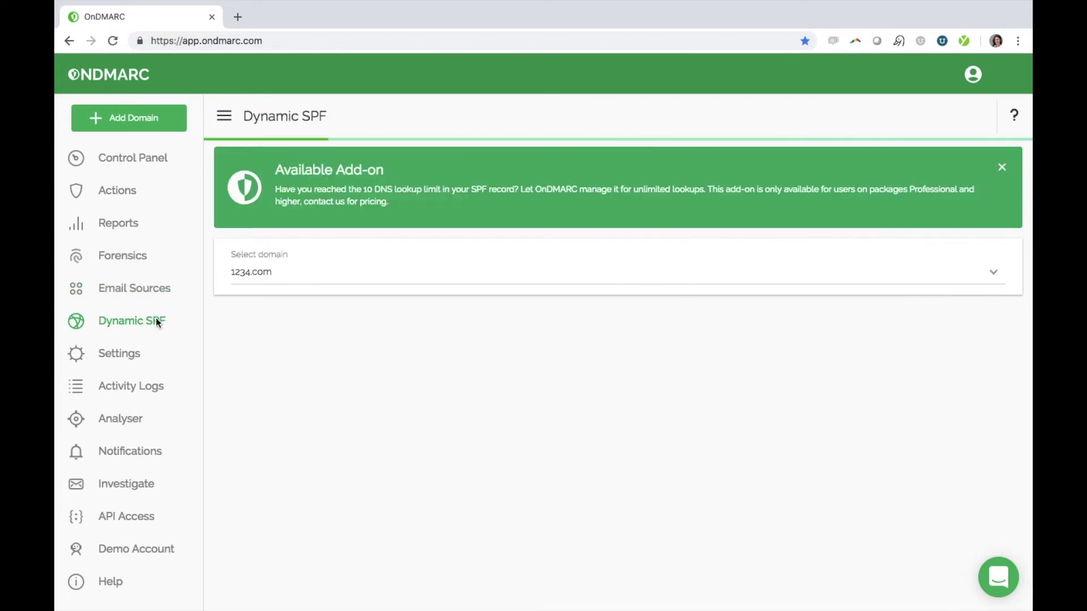
scroll(469, 388, down, 5)
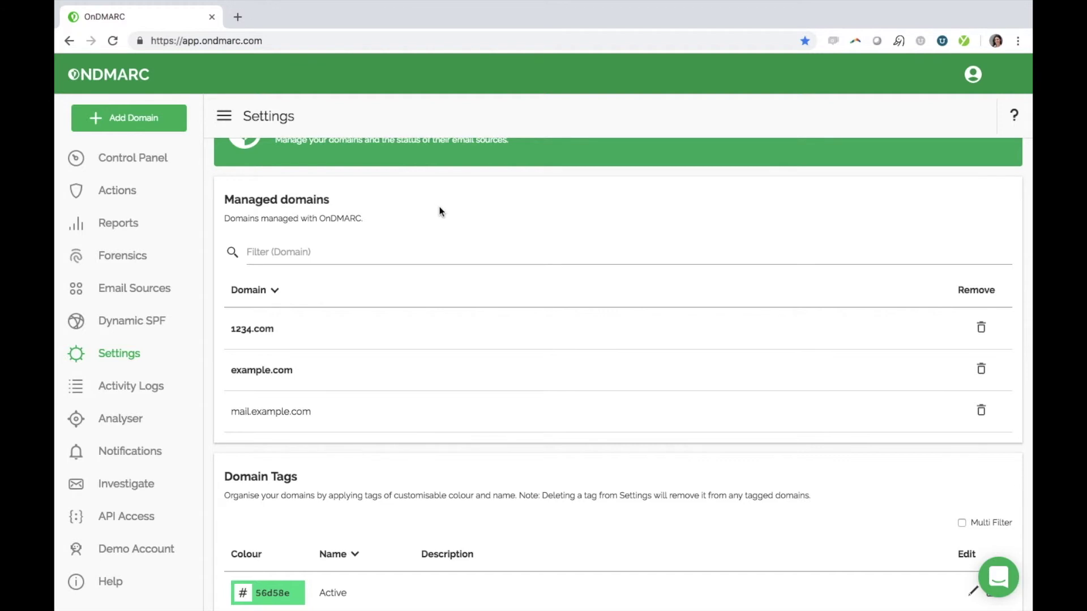
- Create a new domain tag named 'urgent' in Settings
scroll(472, 236, down, 3)
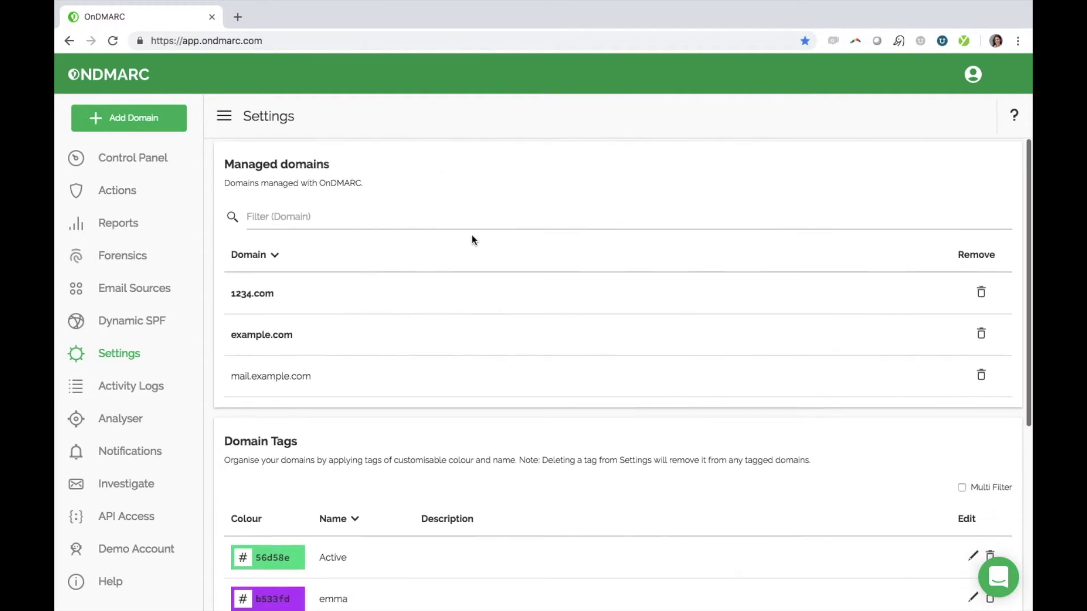
scroll(474, 241, down, 3)
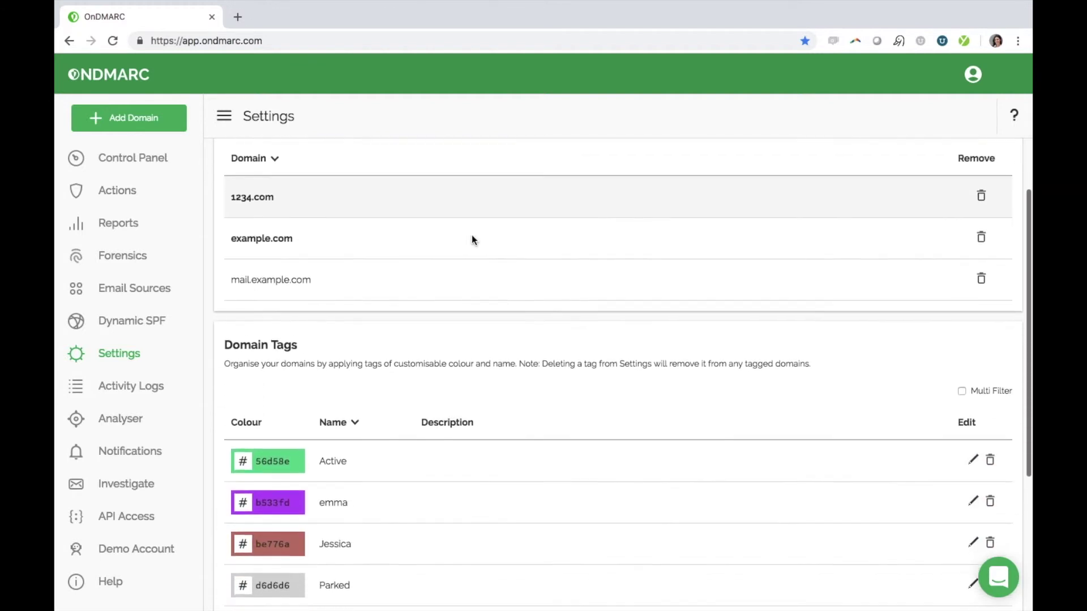
scroll(472, 240, down, 3)
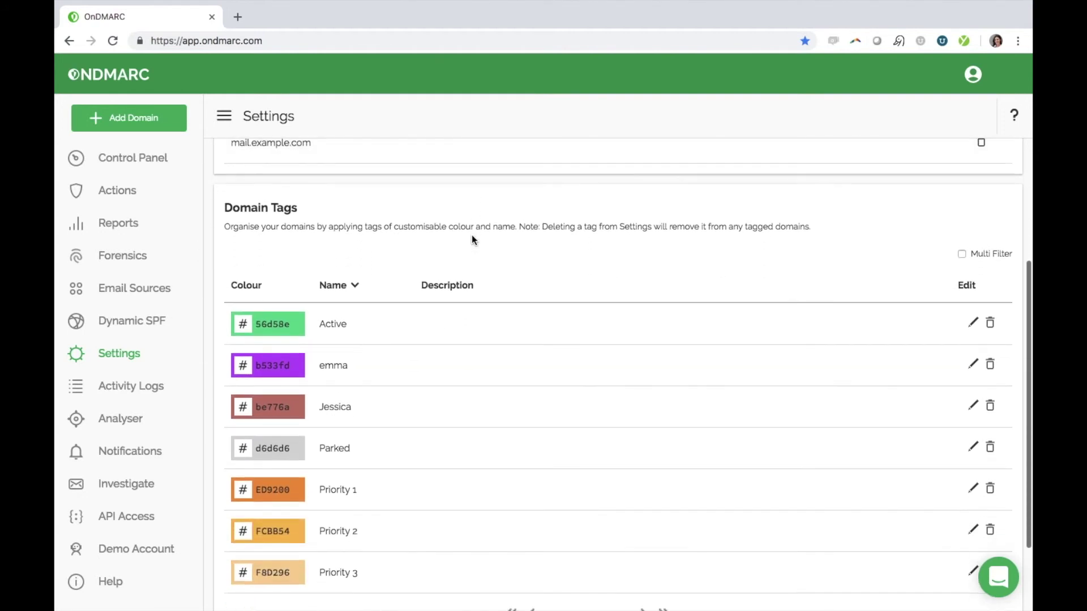
scroll(472, 240, up, 3)
scroll(473, 240, up, 1)
scroll(472, 240, down, 4)
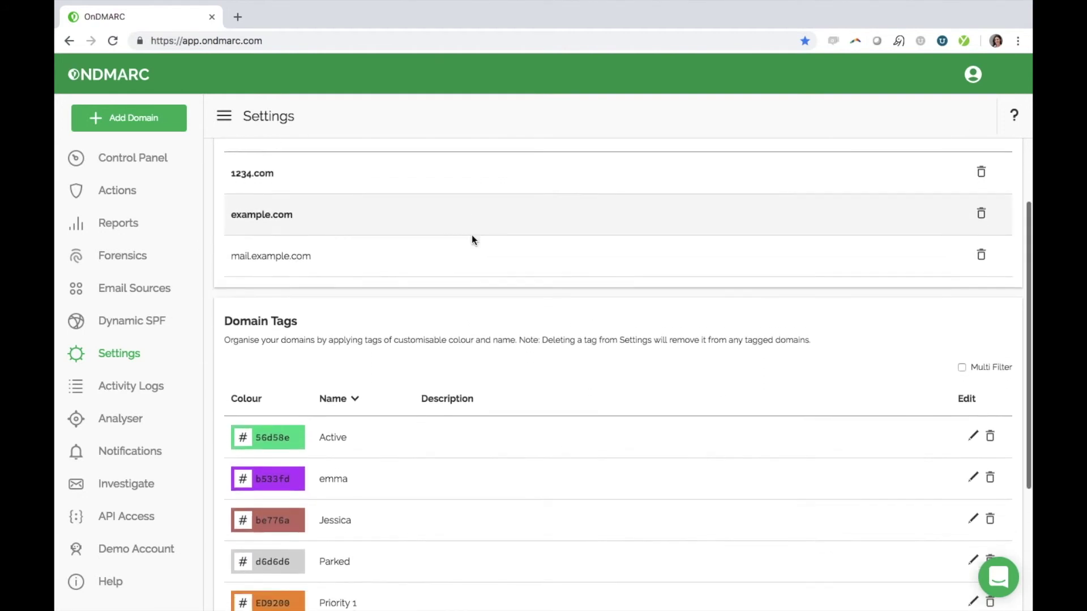
scroll(473, 240, down, 3)
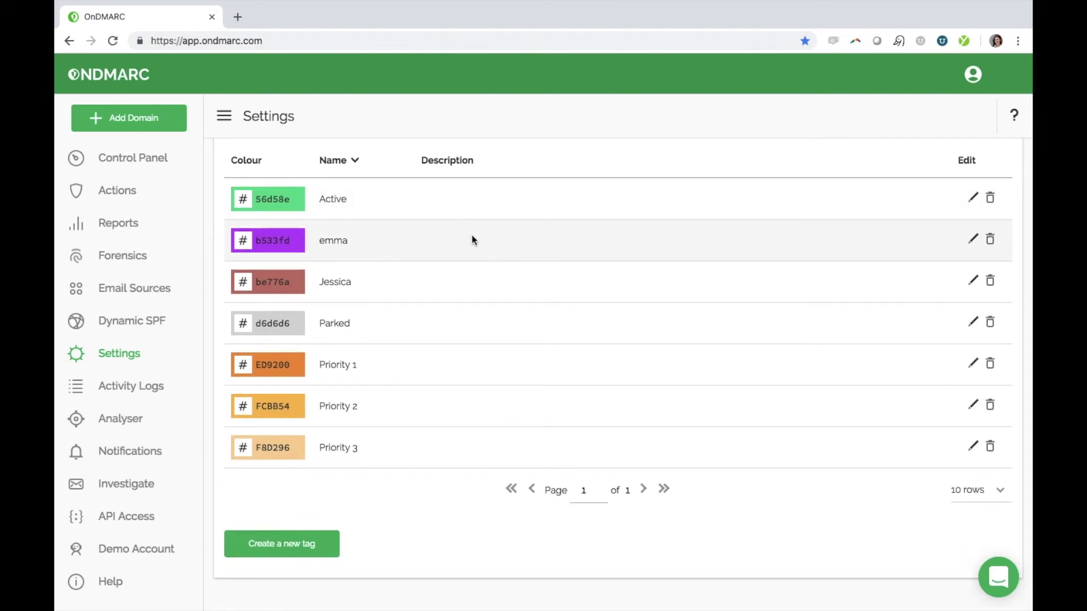
click(316, 544)
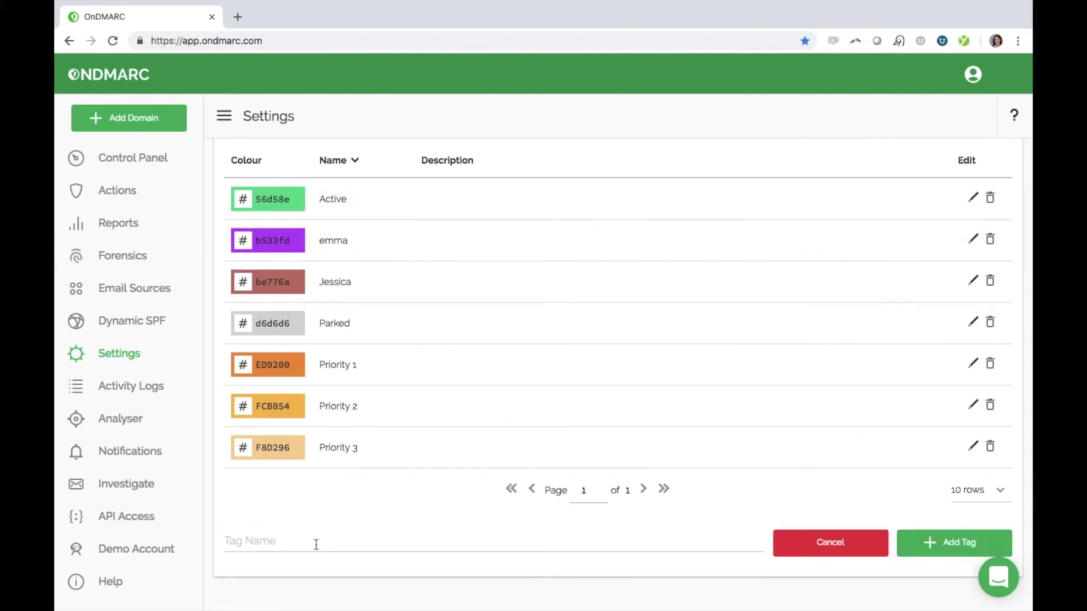
click(316, 544)
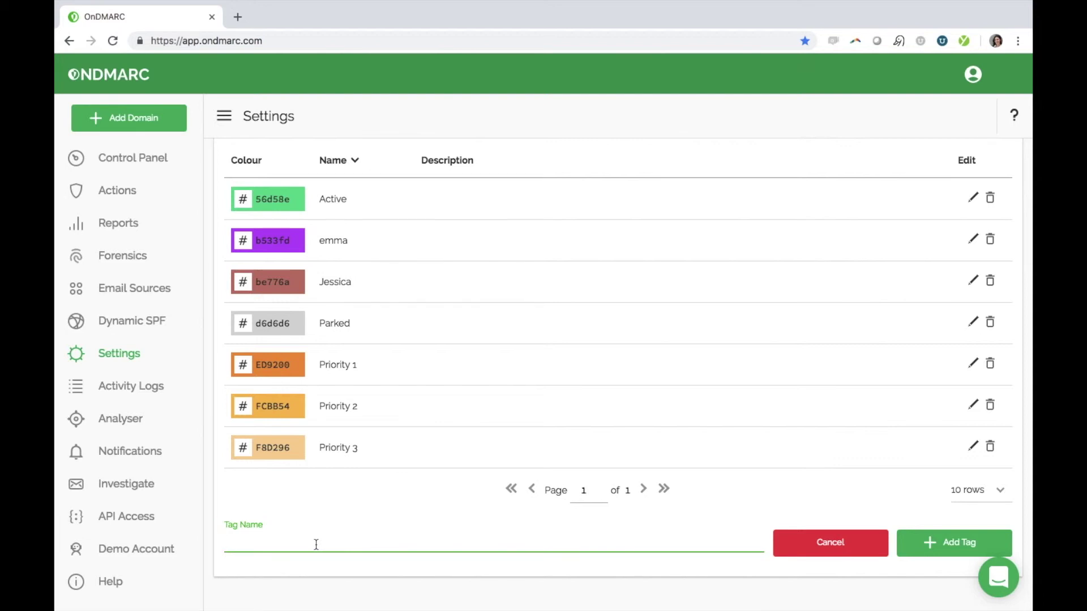
text(urgent)
click(961, 542)
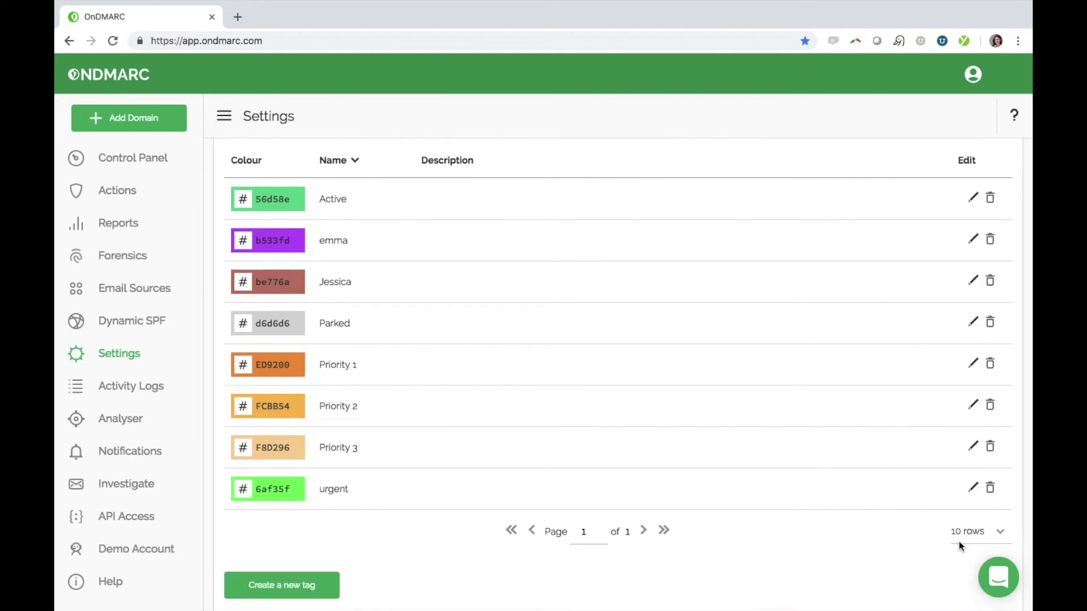
- In the Control Panel domain list, apply the 'urgent' tag to 1234.com
scroll(801, 438, up, 5)
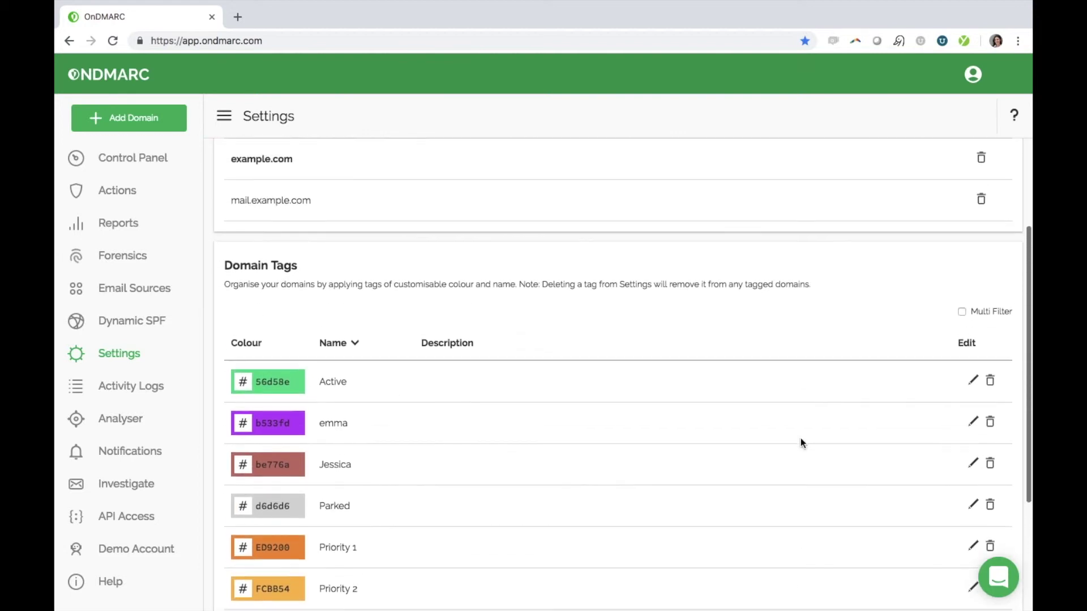
scroll(800, 438, up, 3)
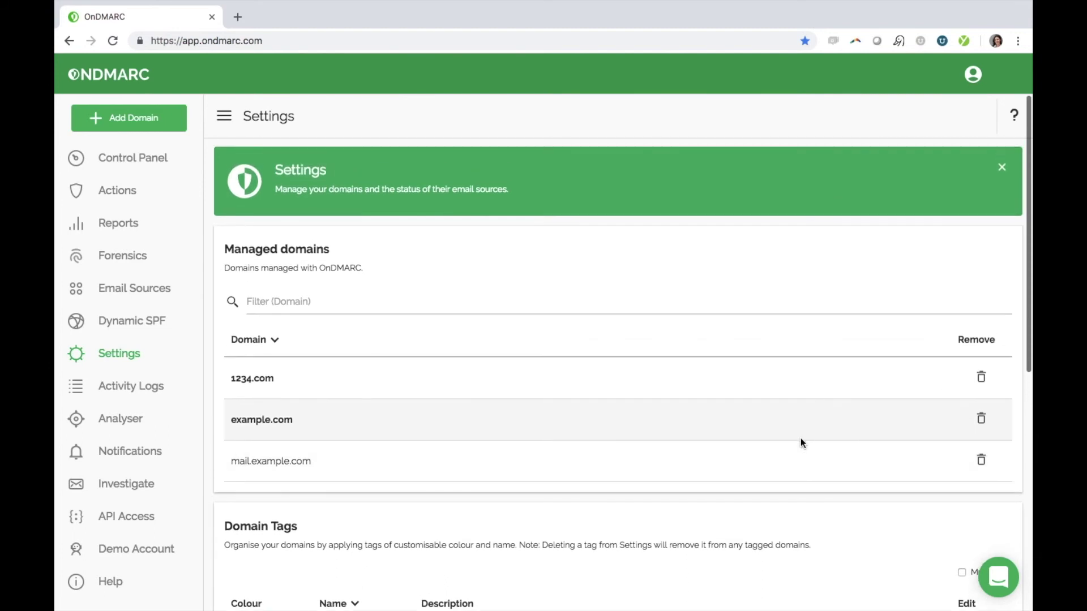
click(150, 168)
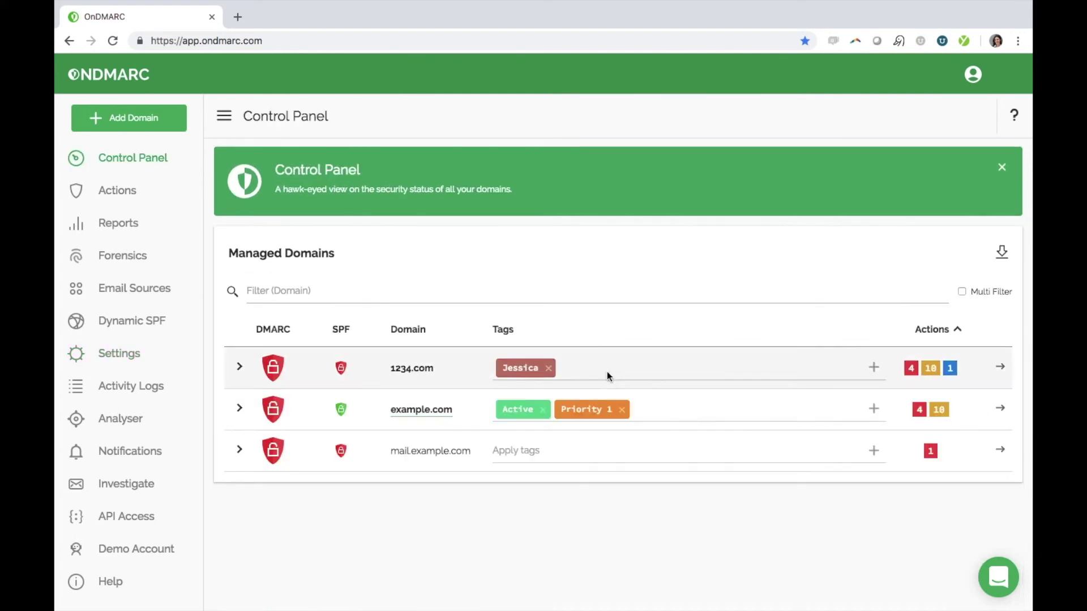
click(607, 372)
text(ur)
key(Down)
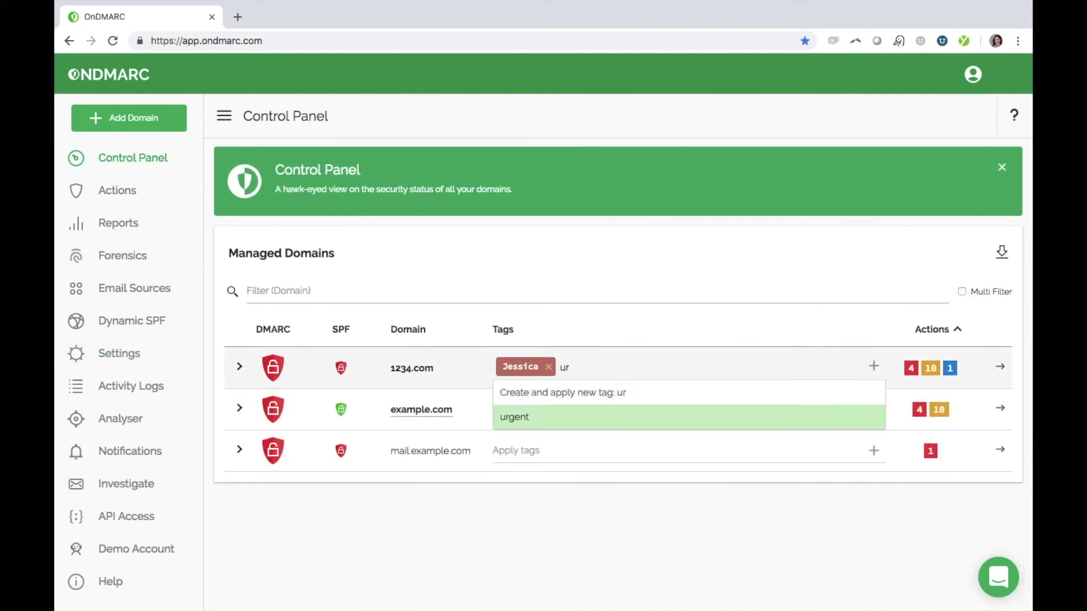
key(Return)
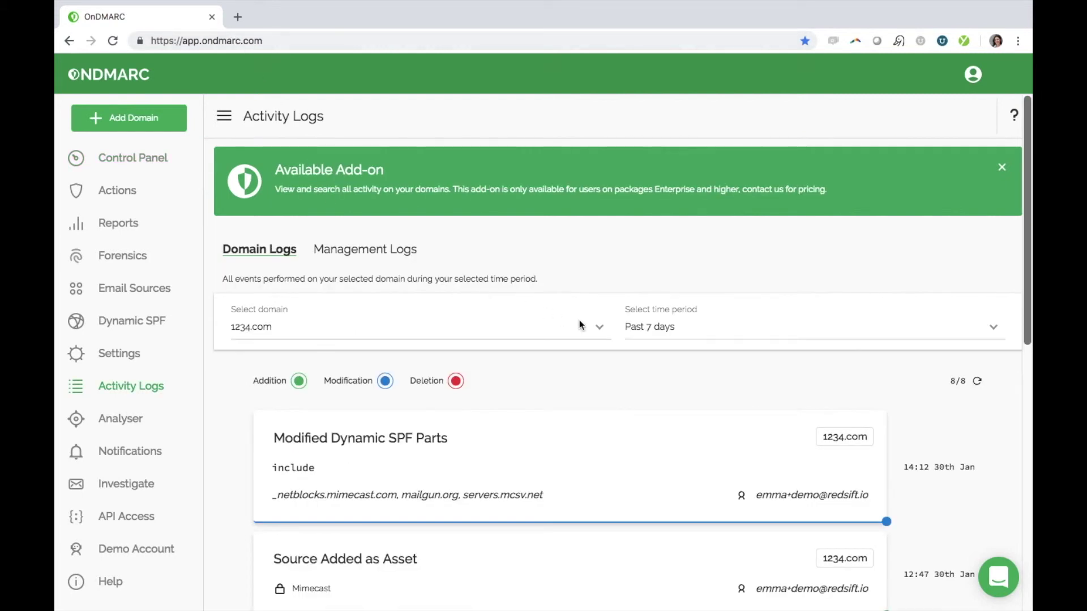
- Scroll through 1234.com's 8 domain log events, including Mimecast and Mailgun added as assets
scroll(579, 322, down, 2)
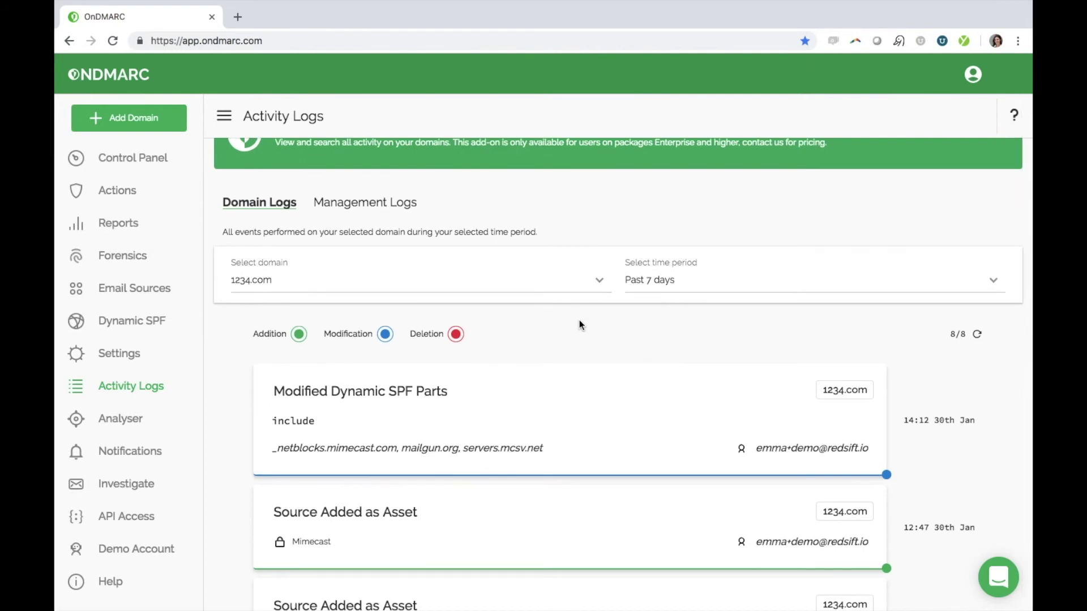
scroll(579, 321, down, 3)
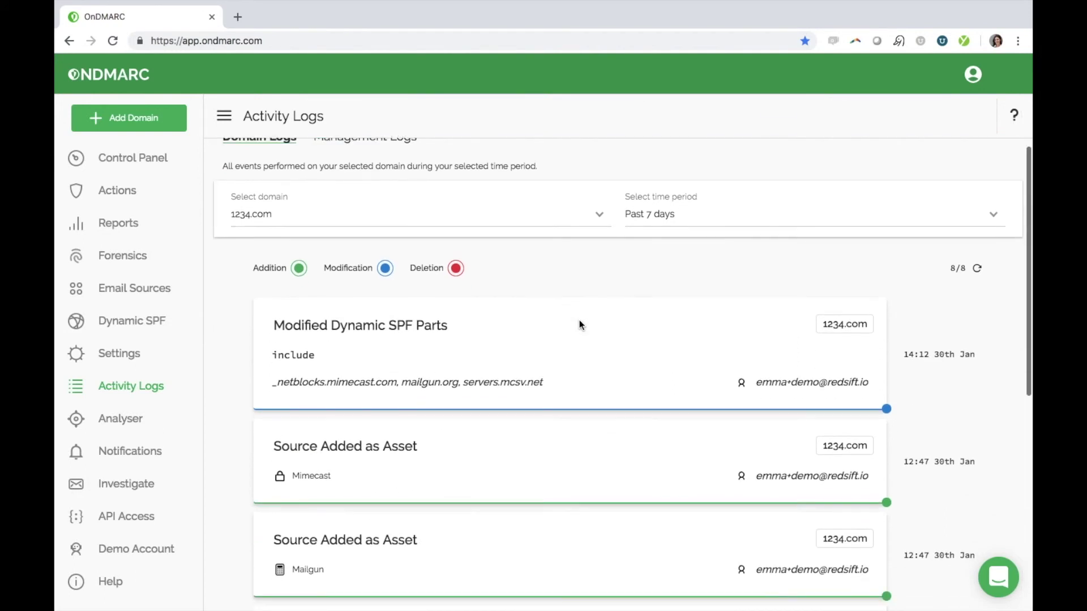
scroll(579, 322, down, 4)
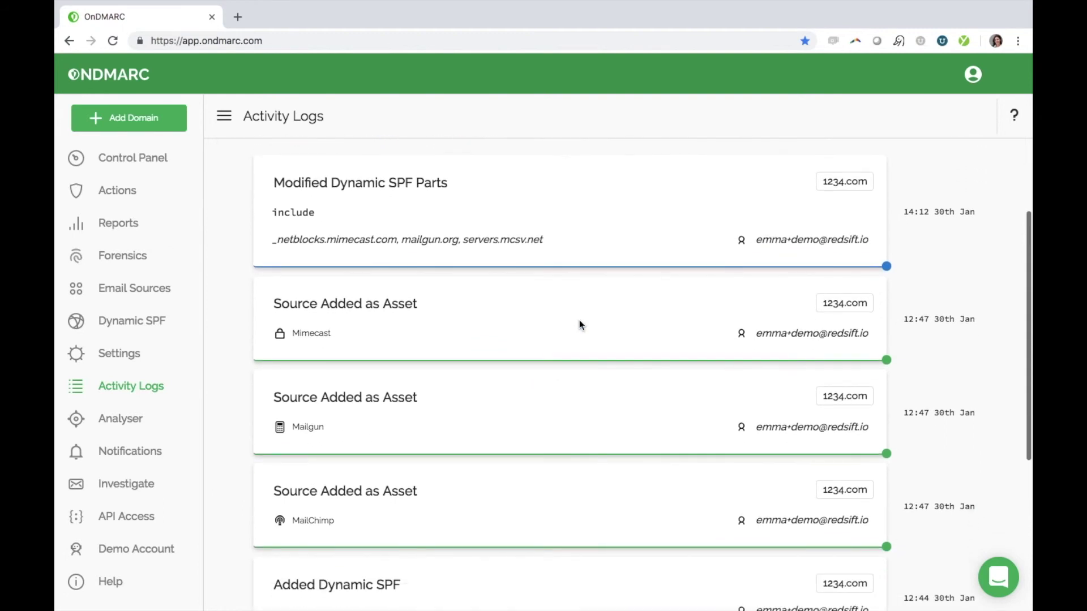
scroll(580, 320, up, 4)
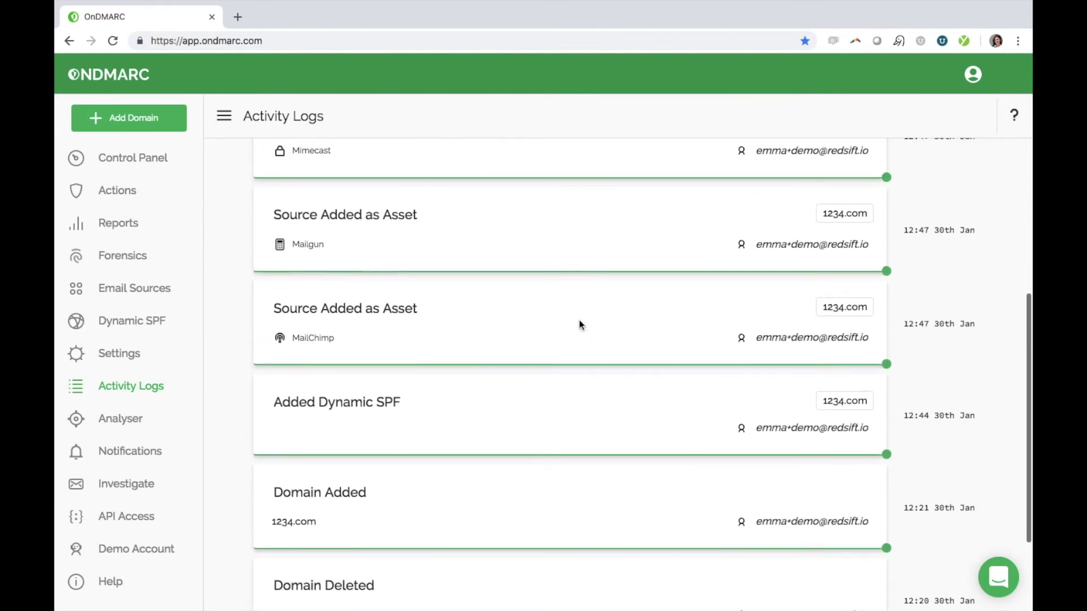
scroll(579, 321, up, 3)
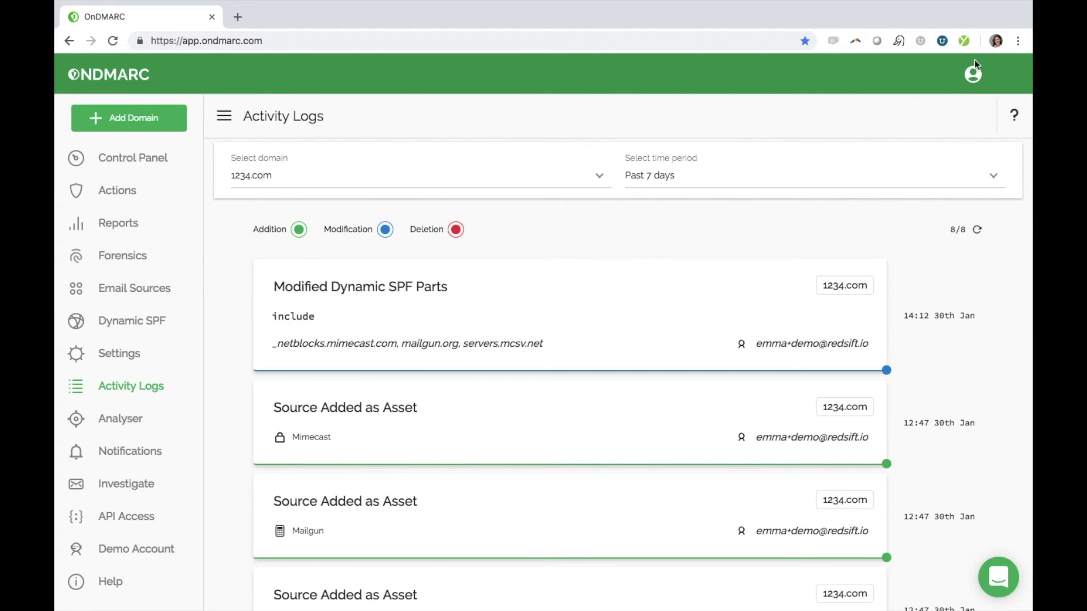
- Open Account management and scroll past invitations and the API key to the Permissions card
click(973, 75)
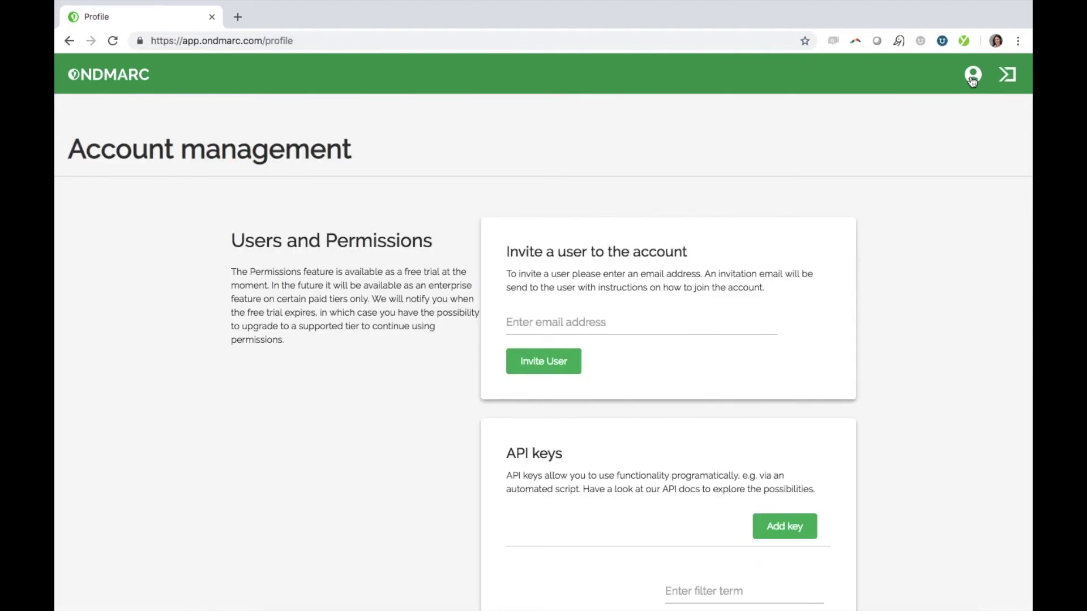
scroll(824, 303, down, 3)
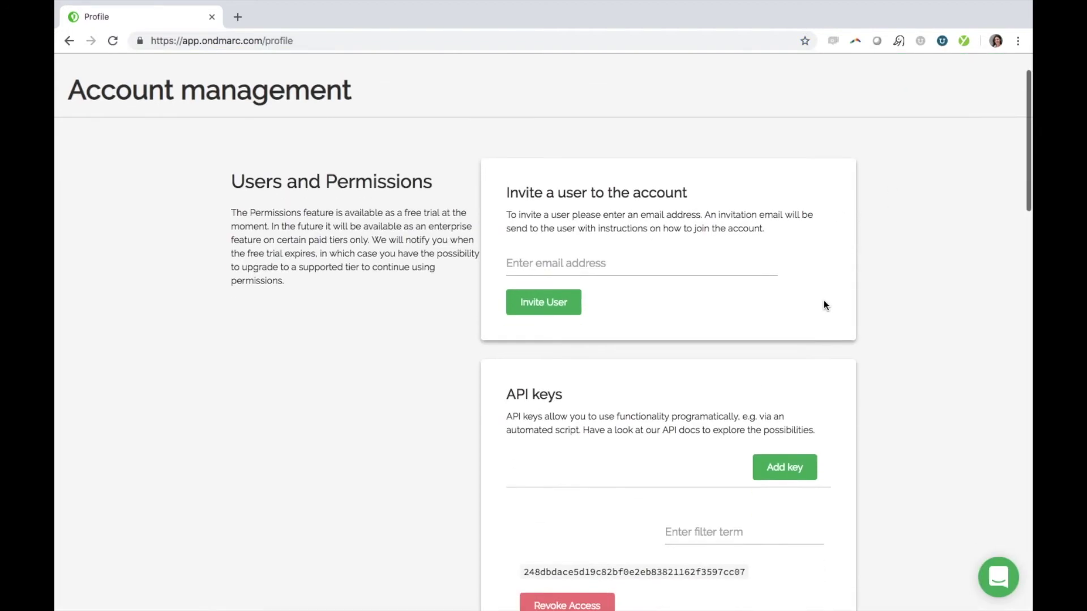
scroll(824, 304, down, 8)
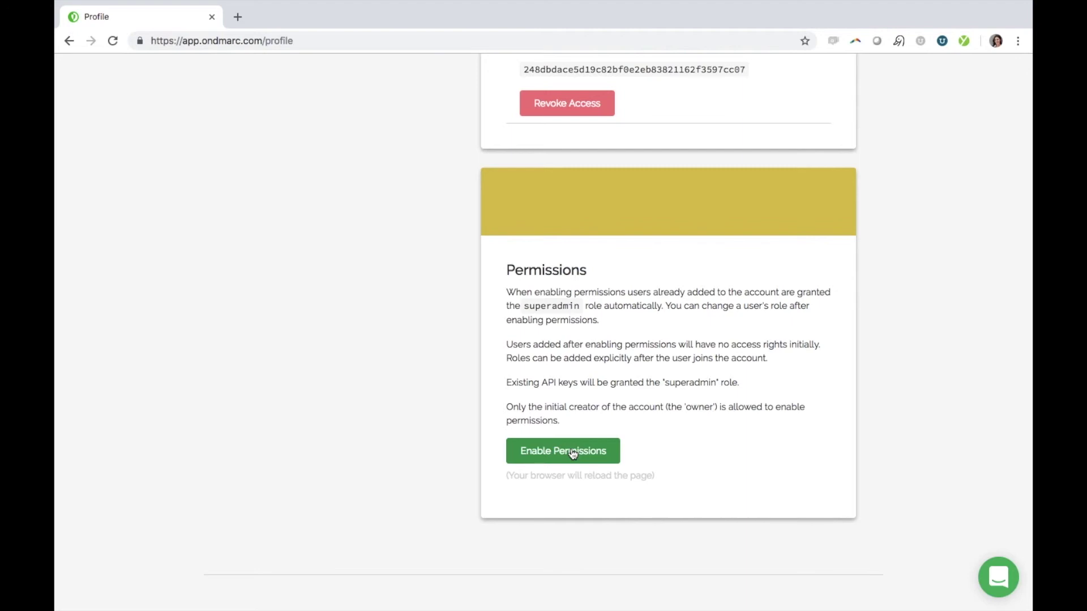
- Analyse redsift.io in Analyser and highlight the p=reject policy in its DMARC record
click(573, 452)
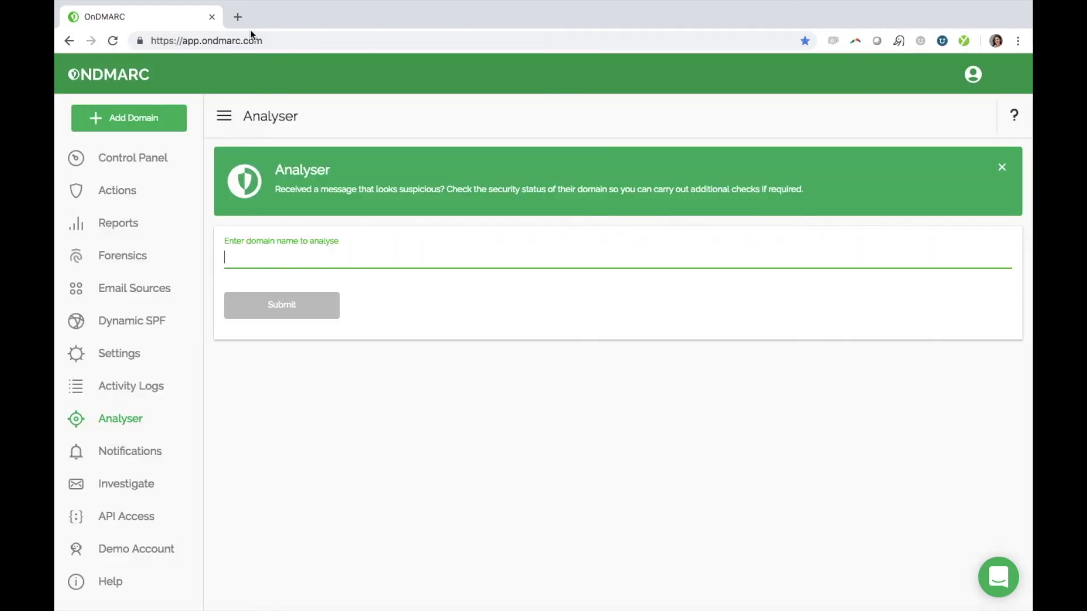
text(redsift.io)
key(Return)
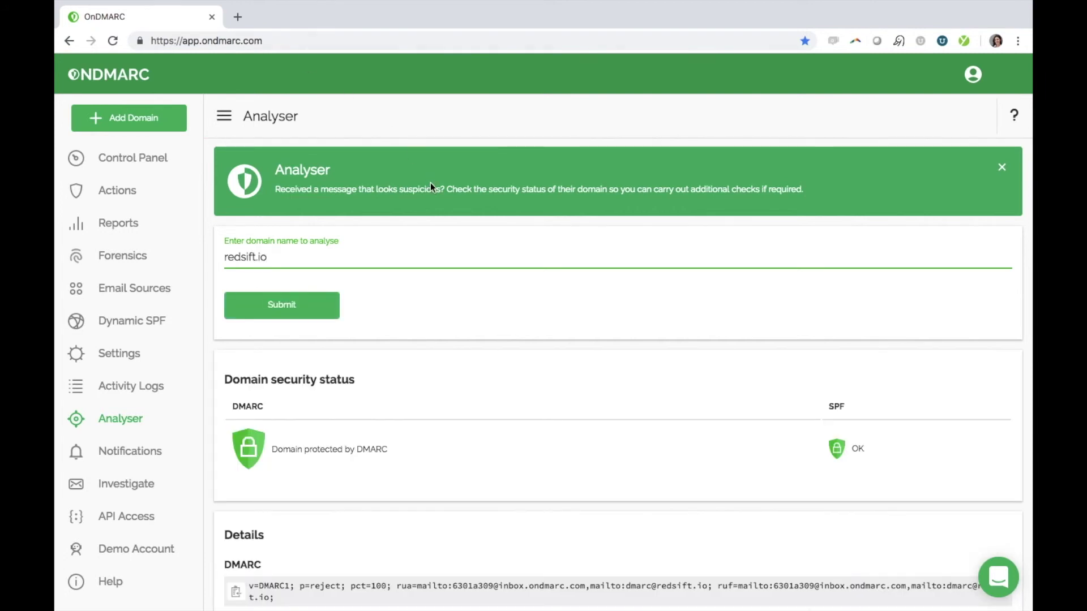
scroll(494, 277, down, 1)
scroll(494, 277, down, 2)
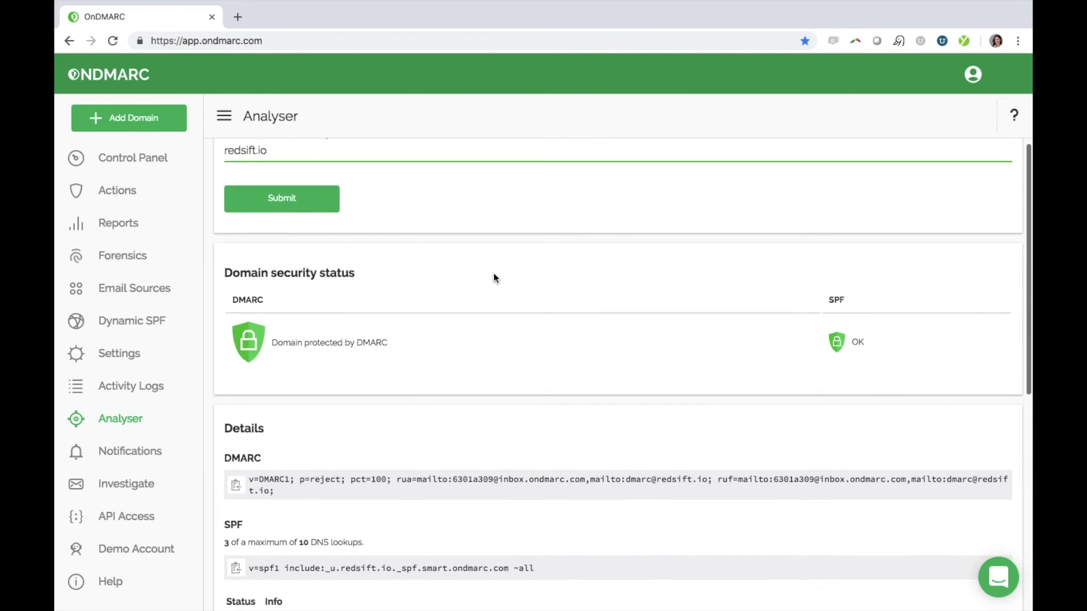
drag(299, 479, 341, 479)
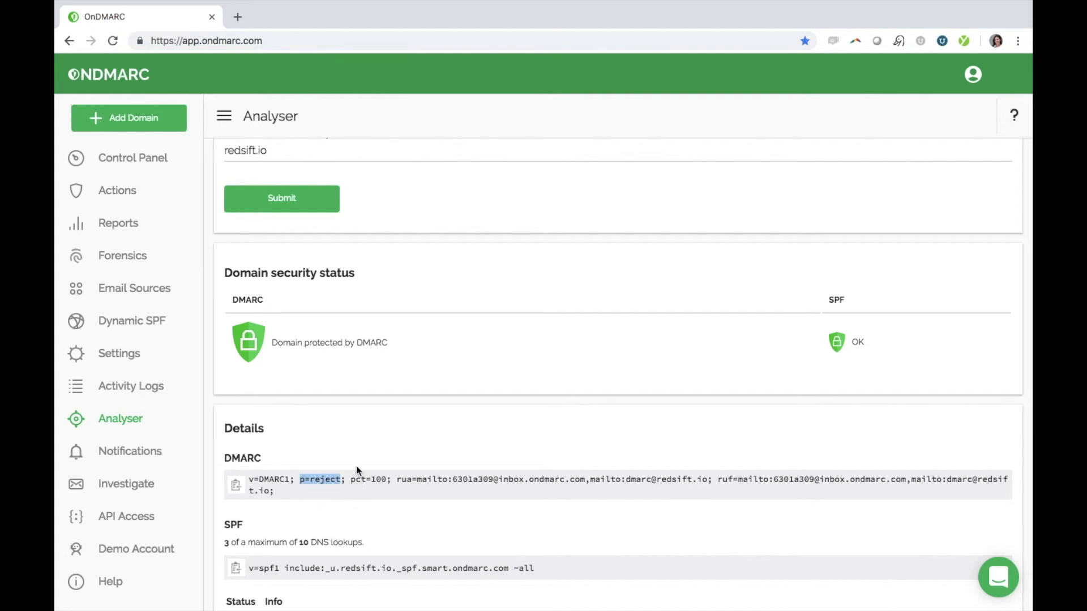
- Under Notifications' Email Preferences, add another recipient's e-mail address to Email Addresses
click(130, 452)
scroll(393, 331, down, 2)
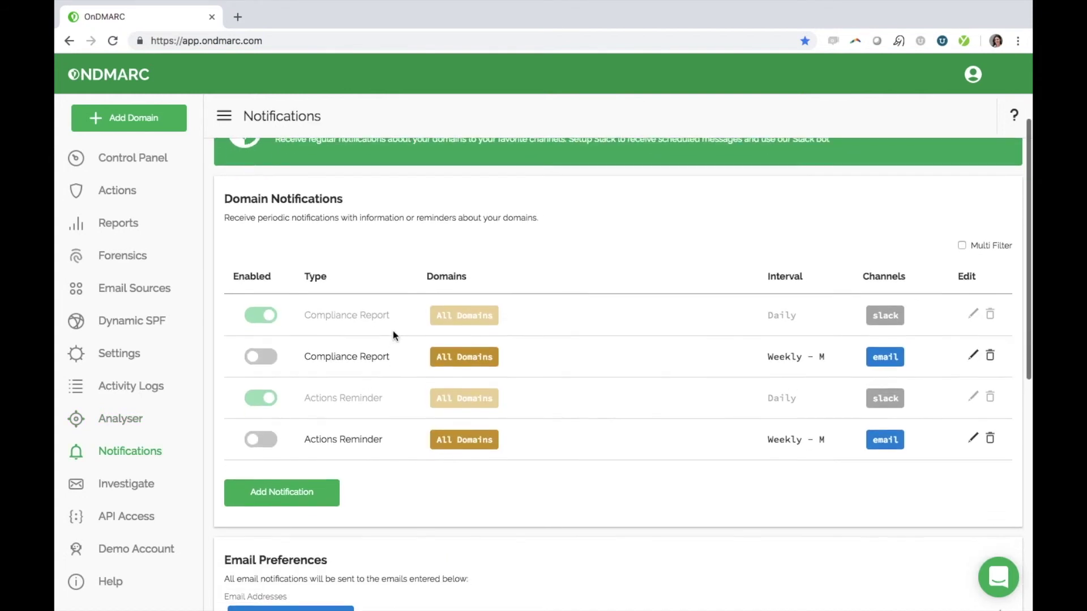
scroll(393, 331, down, 1)
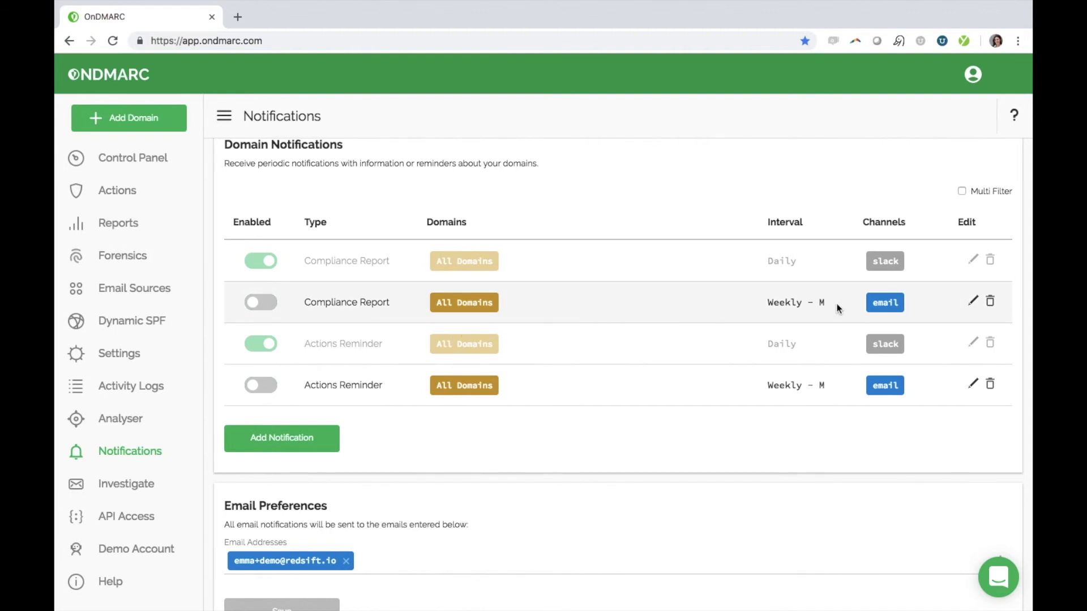
scroll(561, 535, down, 1)
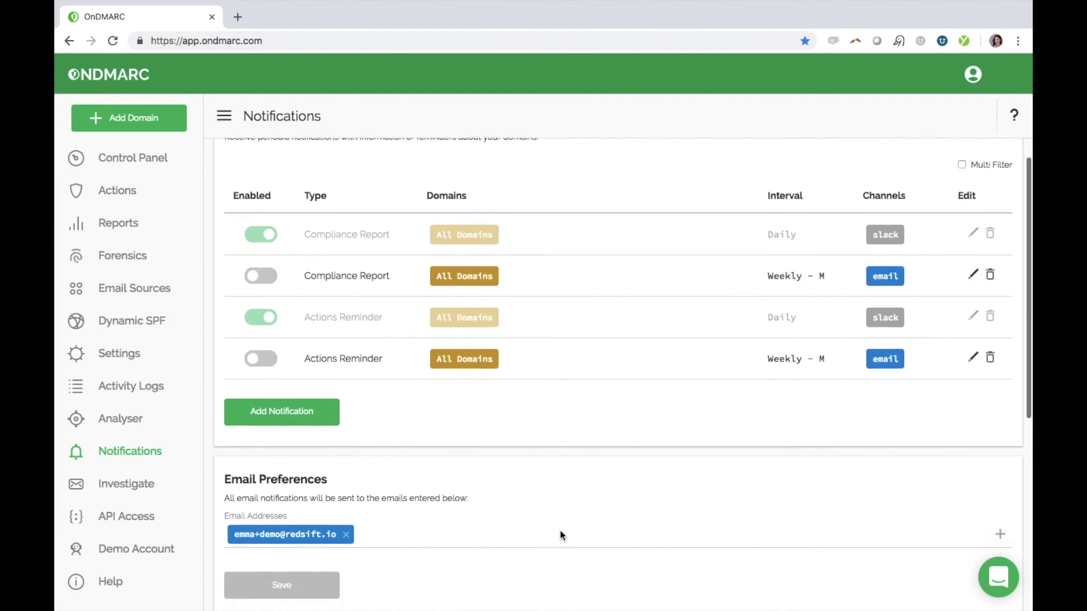
scroll(559, 535, down, 1)
click(451, 520)
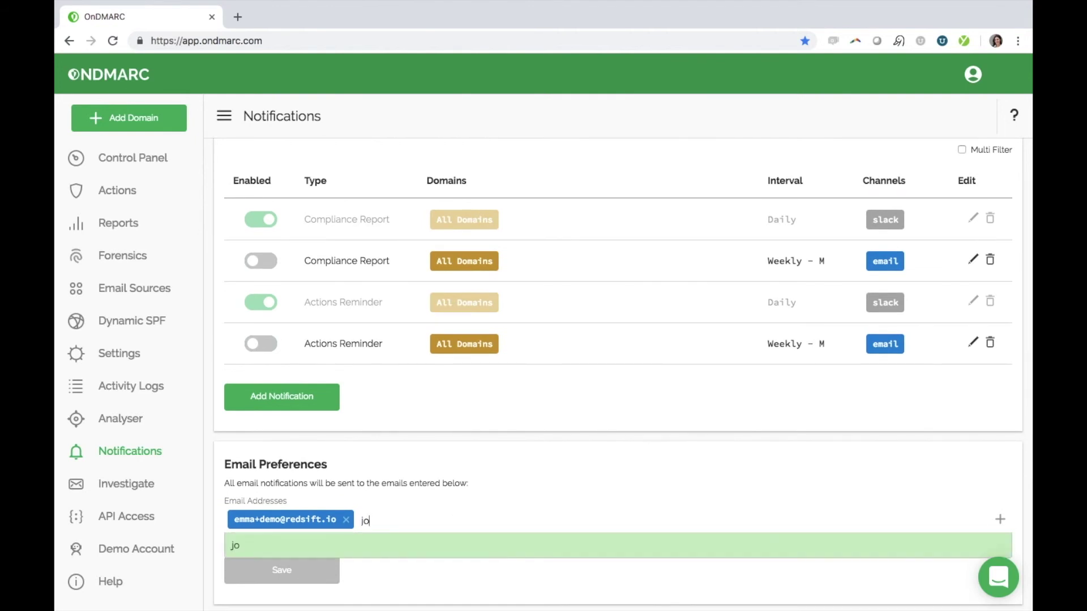
key(Return)
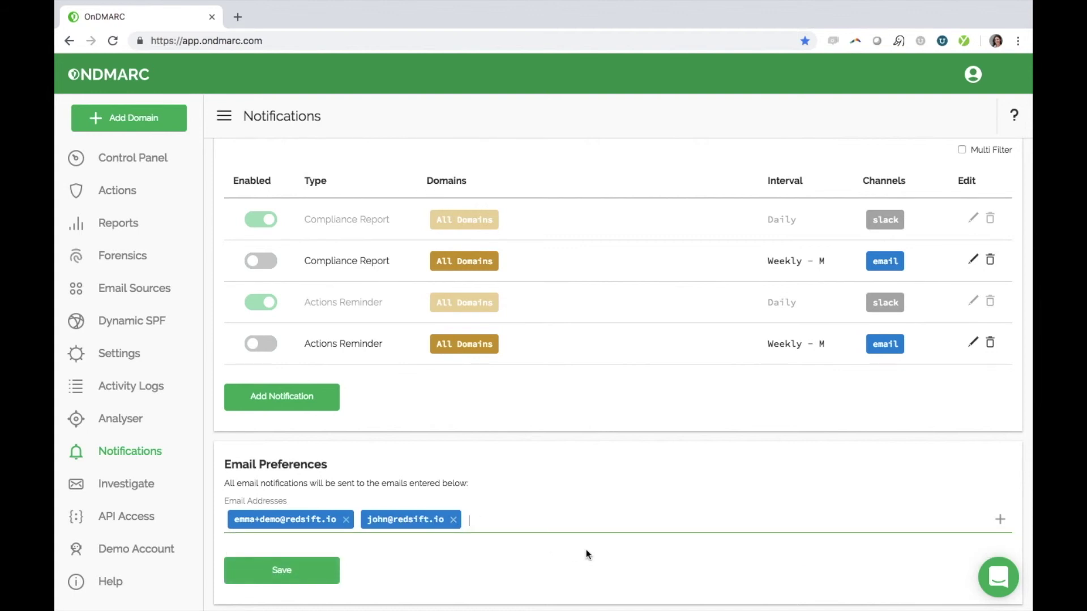
scroll(586, 552, down, 7)
scroll(586, 549, down, 1)
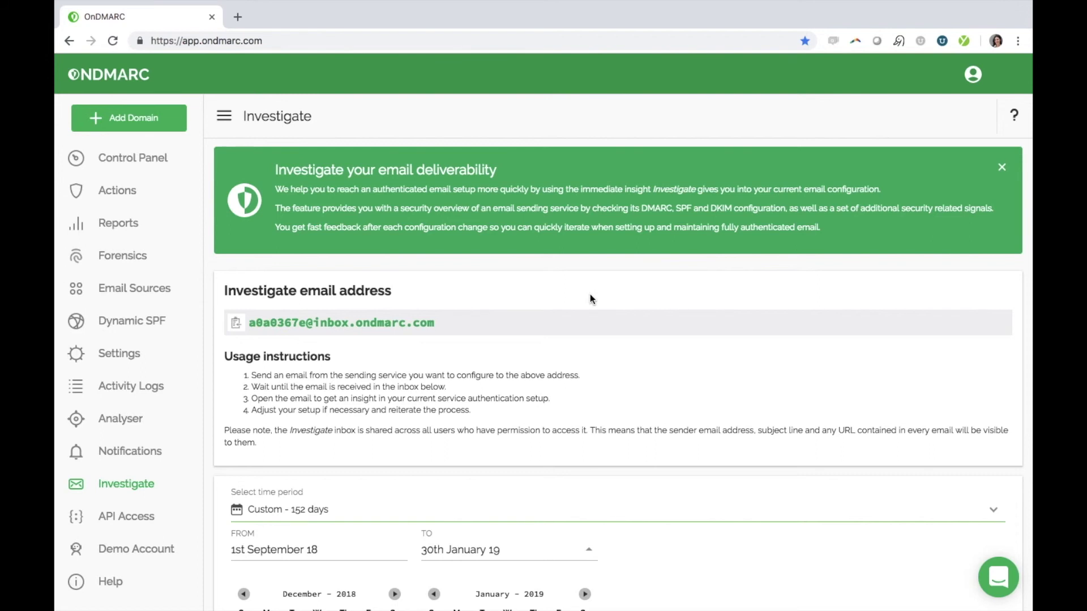
- Copy the Investigate inbox address and scroll down to the six received test emails
scroll(590, 299, down, 1)
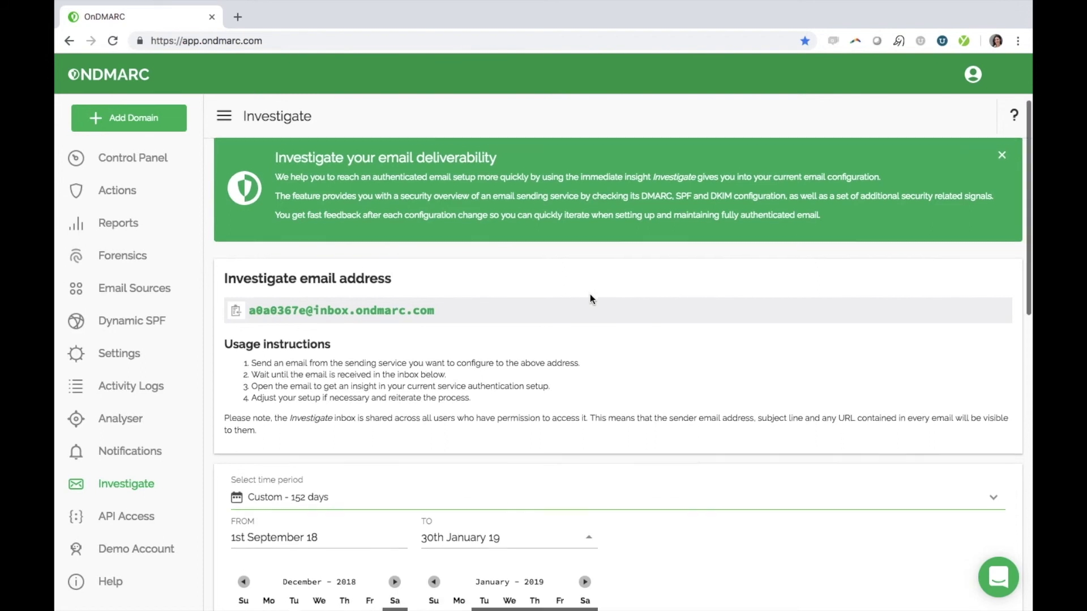
scroll(590, 299, down, 1)
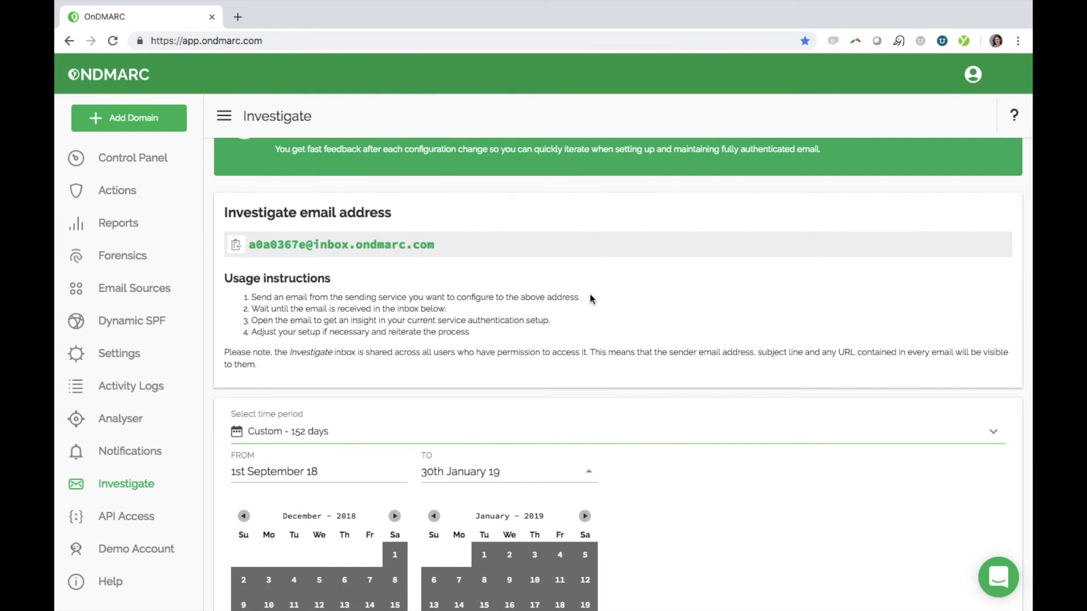
scroll(590, 295, down, 3)
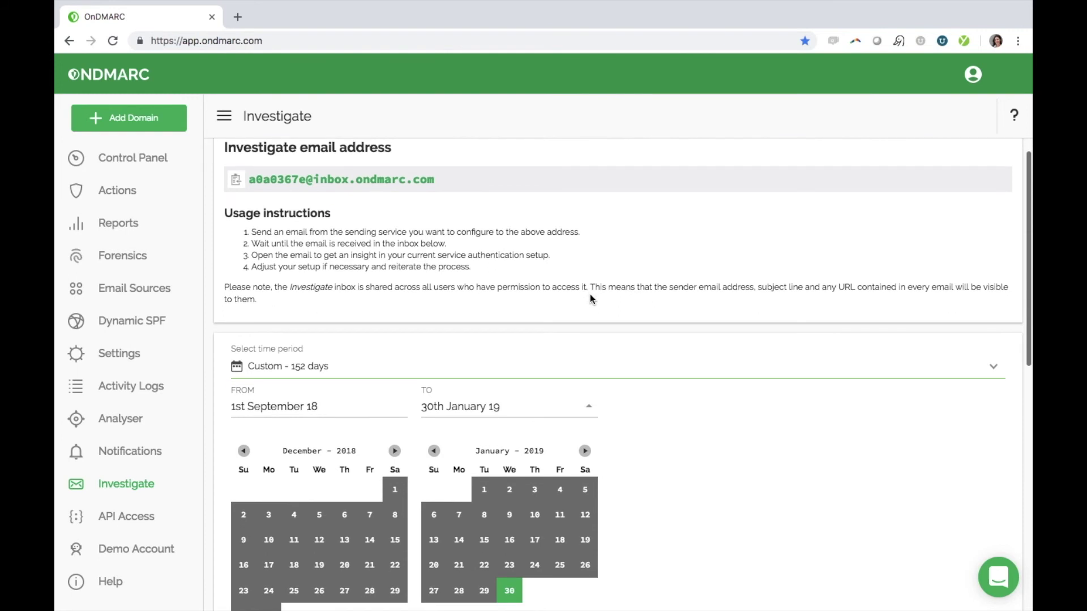
scroll(590, 299, down, 4)
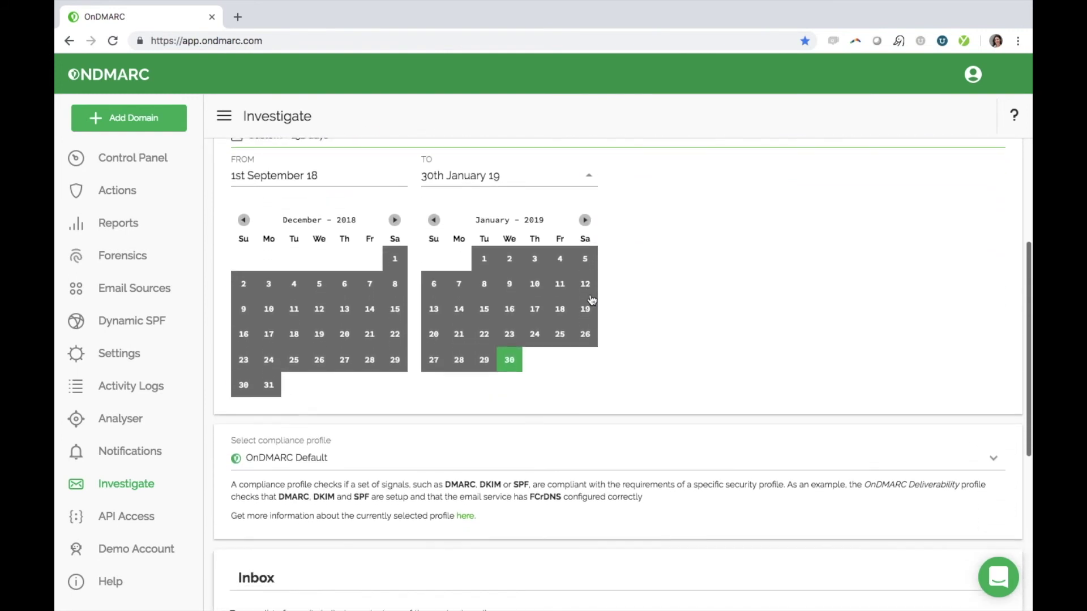
scroll(590, 299, down, 4)
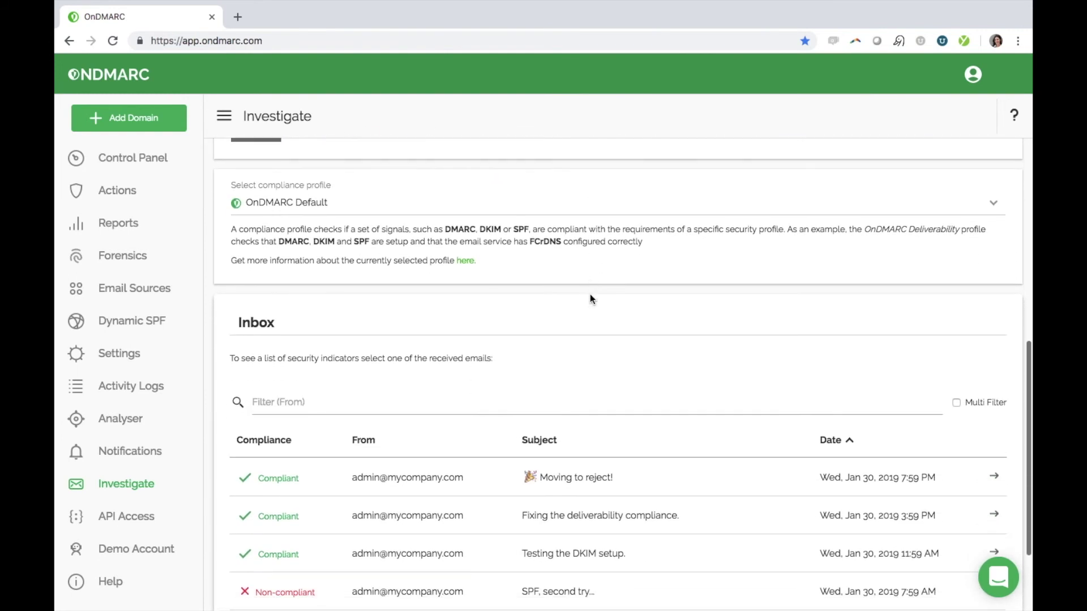
scroll(590, 298, down, 1)
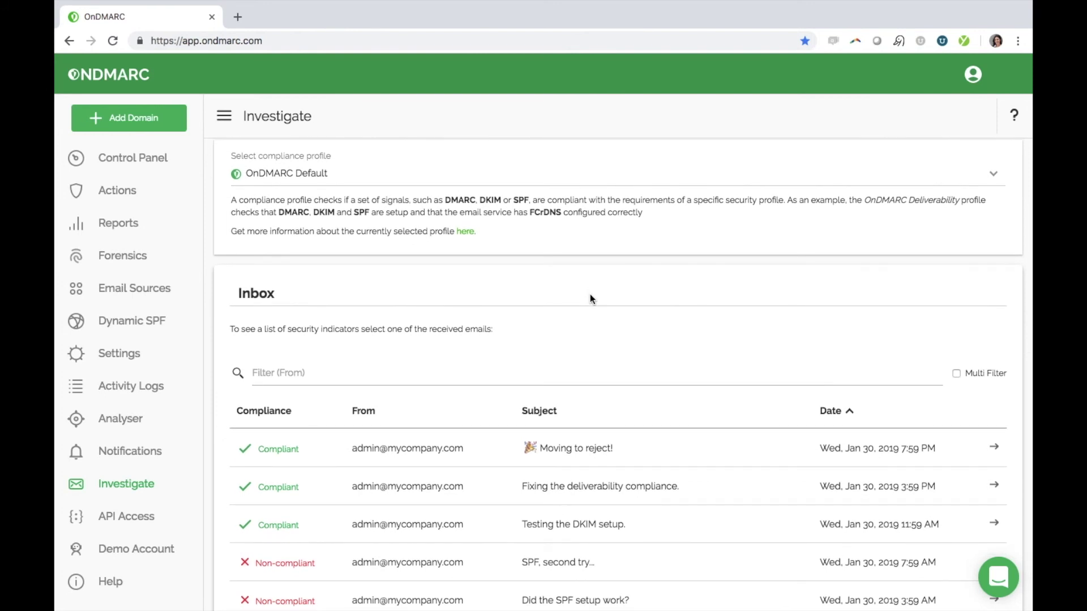
scroll(590, 299, up, 5)
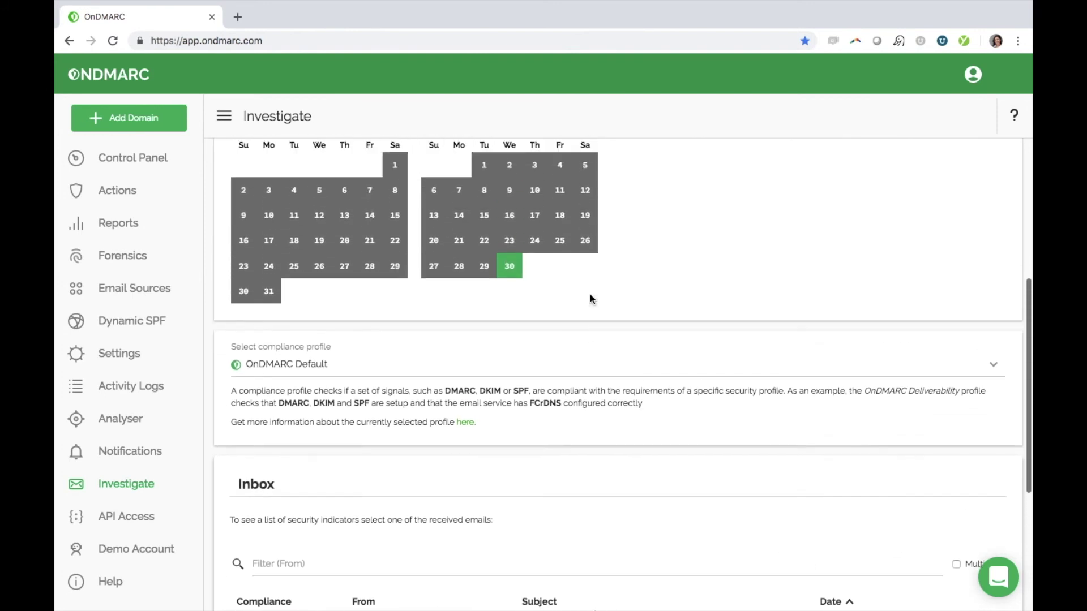
scroll(590, 294, up, 7)
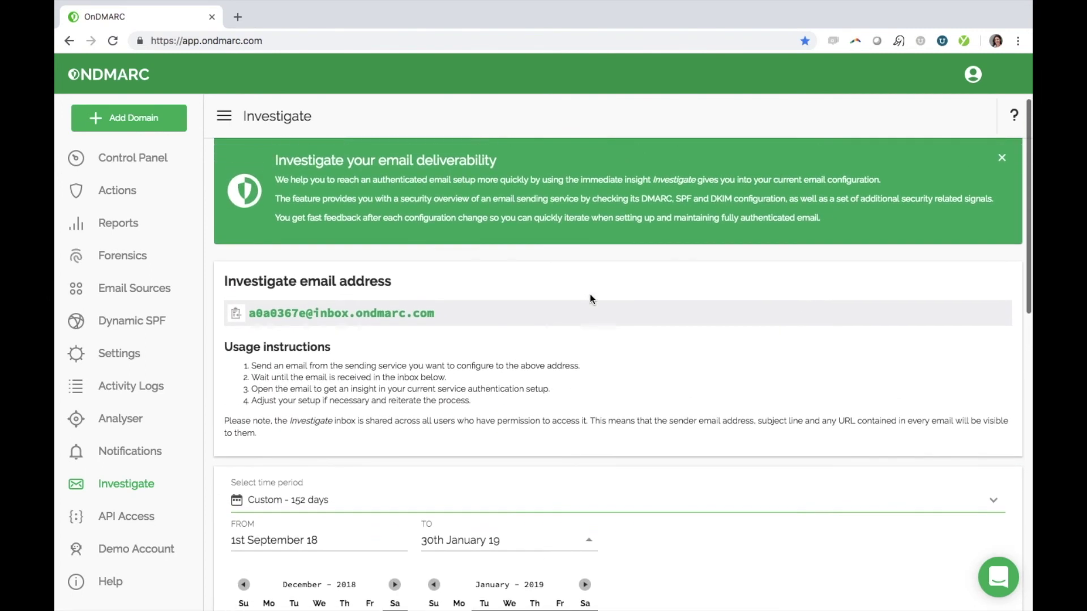
drag(435, 322, 240, 324)
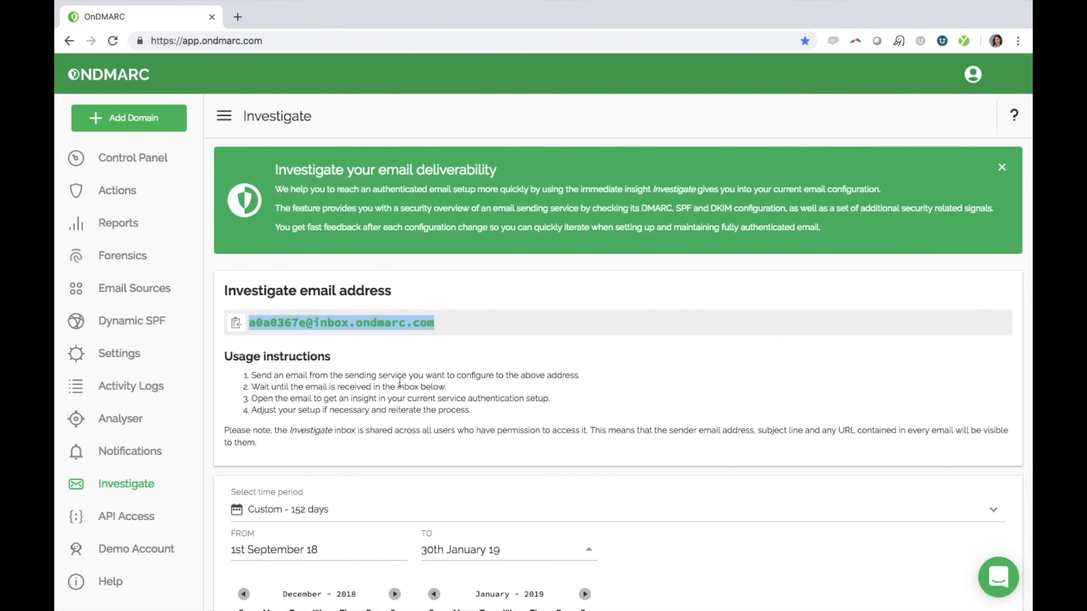
scroll(400, 383, down, 5)
scroll(400, 383, down, 9)
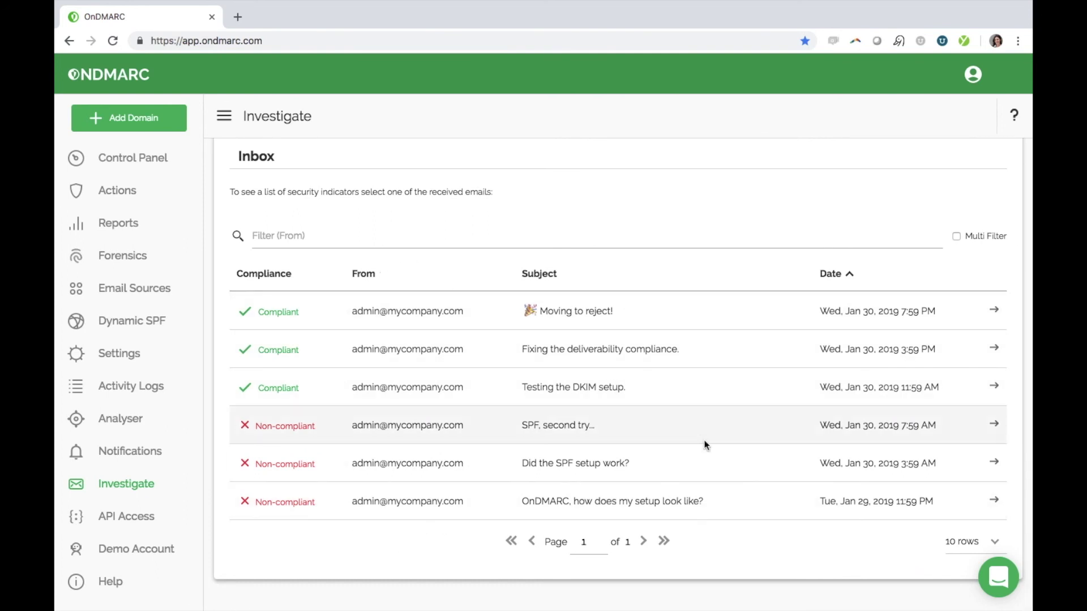
- Open the oldest test email's report and review its DMARC, SPF, DKIM, TLS, FCrDNS and URLs cards
click(995, 501)
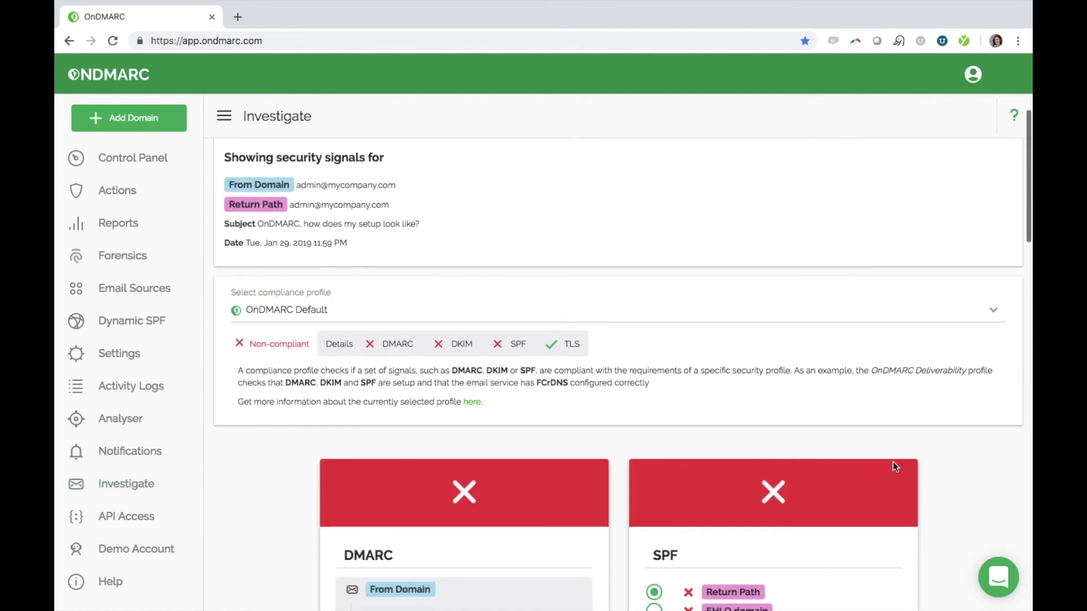
scroll(892, 463, down, 5)
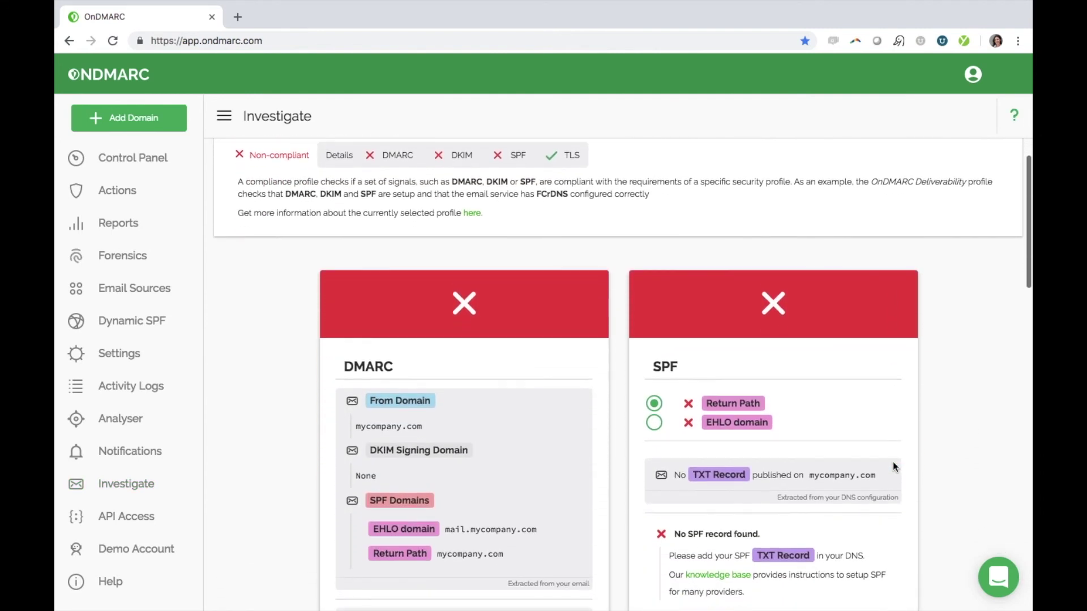
scroll(893, 465, down, 6)
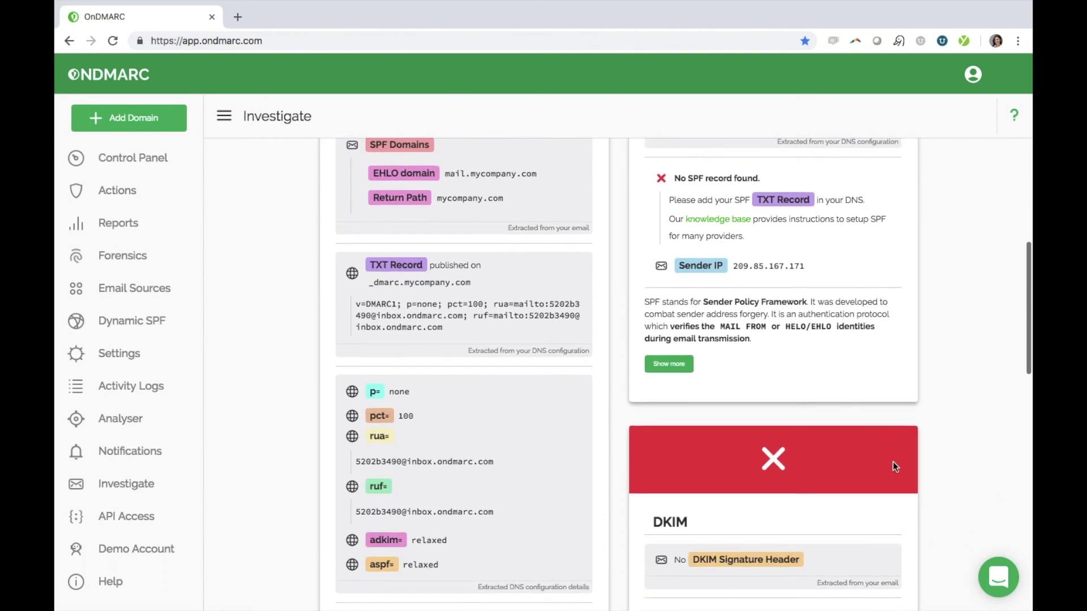
scroll(893, 465, down, 5)
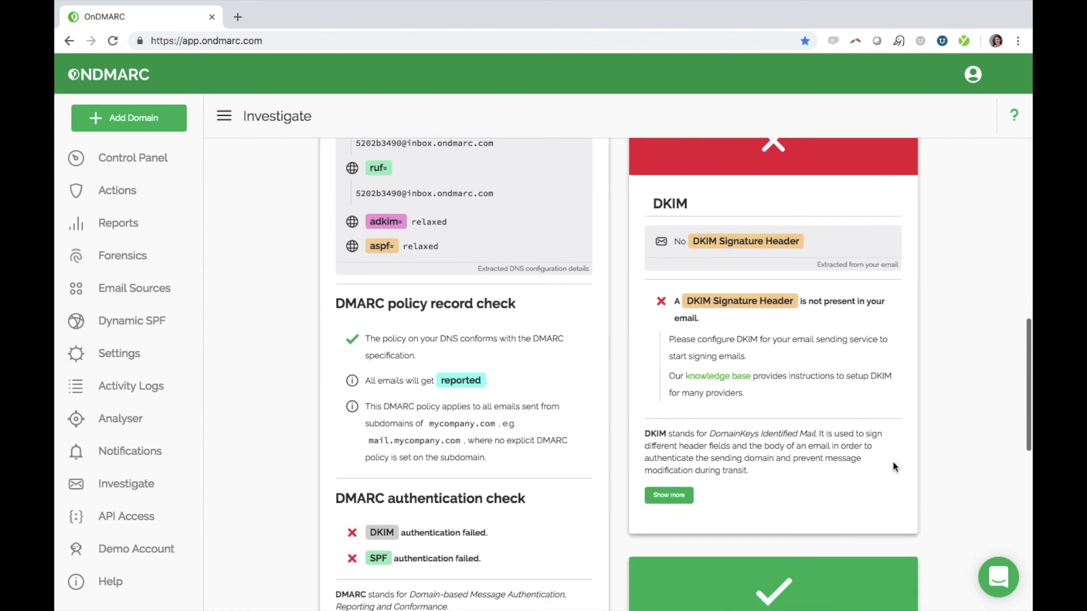
scroll(892, 461, down, 9)
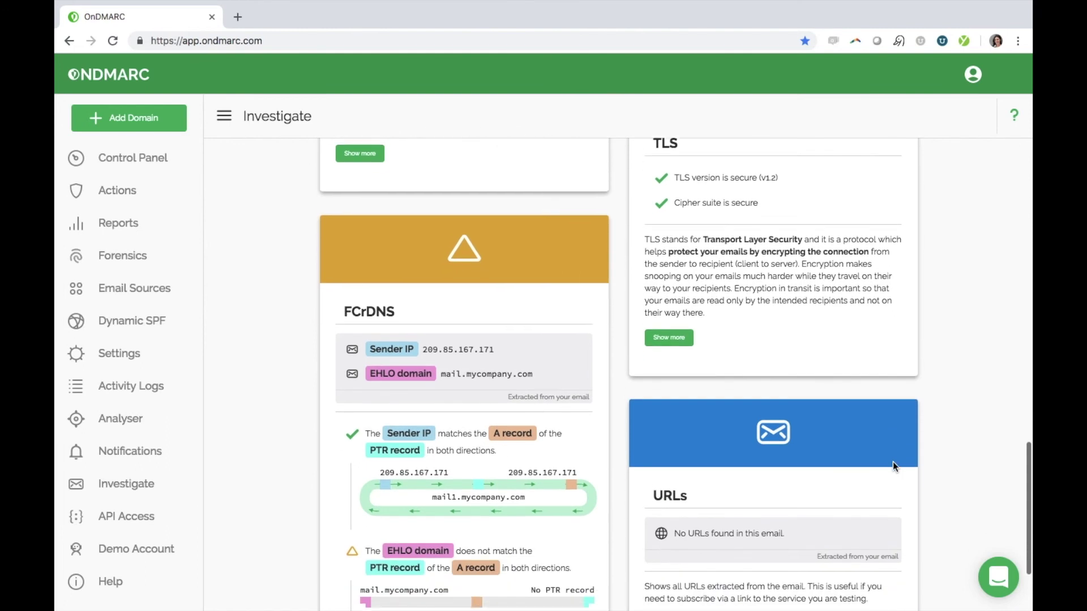
scroll(892, 461, down, 4)
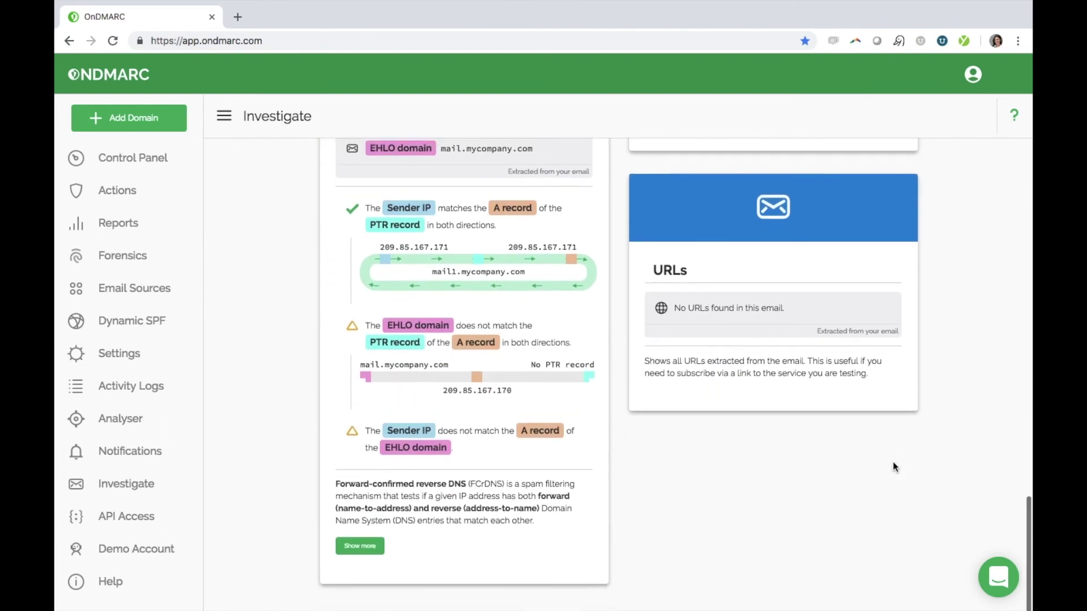
scroll(893, 465, up, 8)
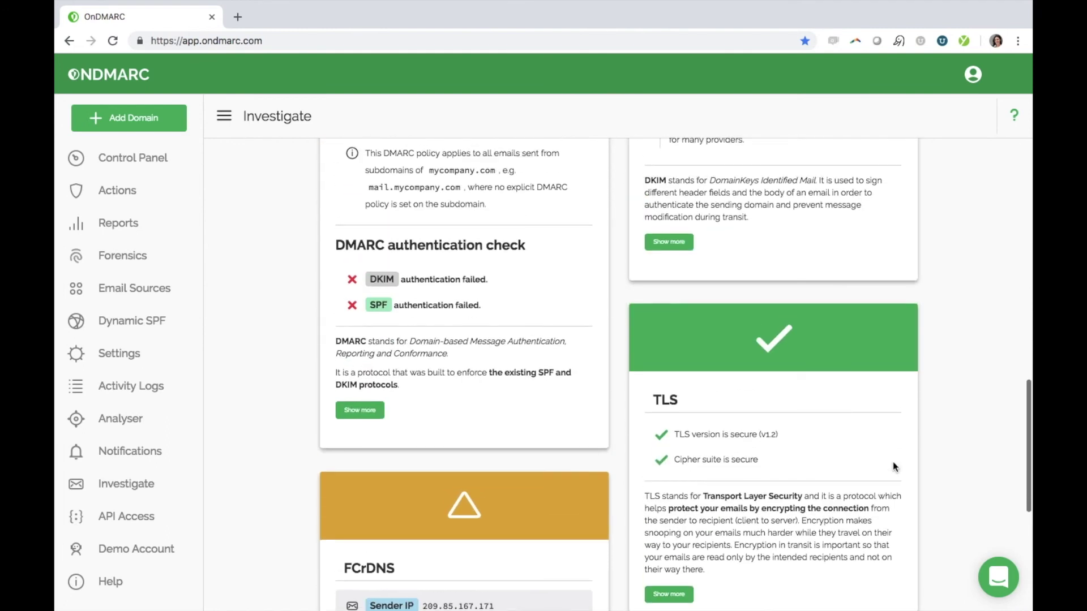
scroll(893, 464, up, 10)
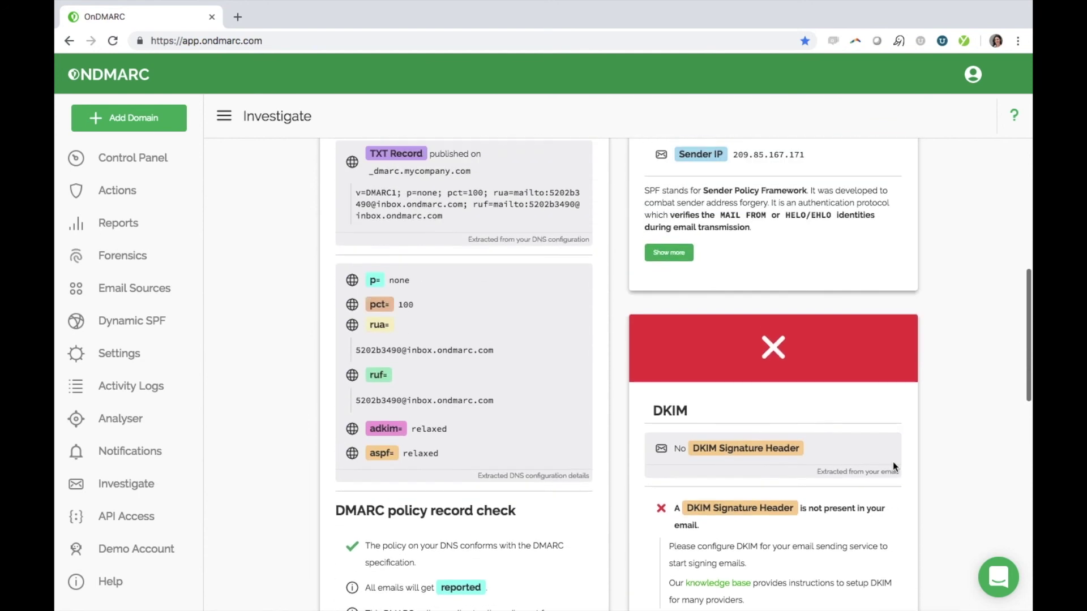
scroll(894, 465, up, 10)
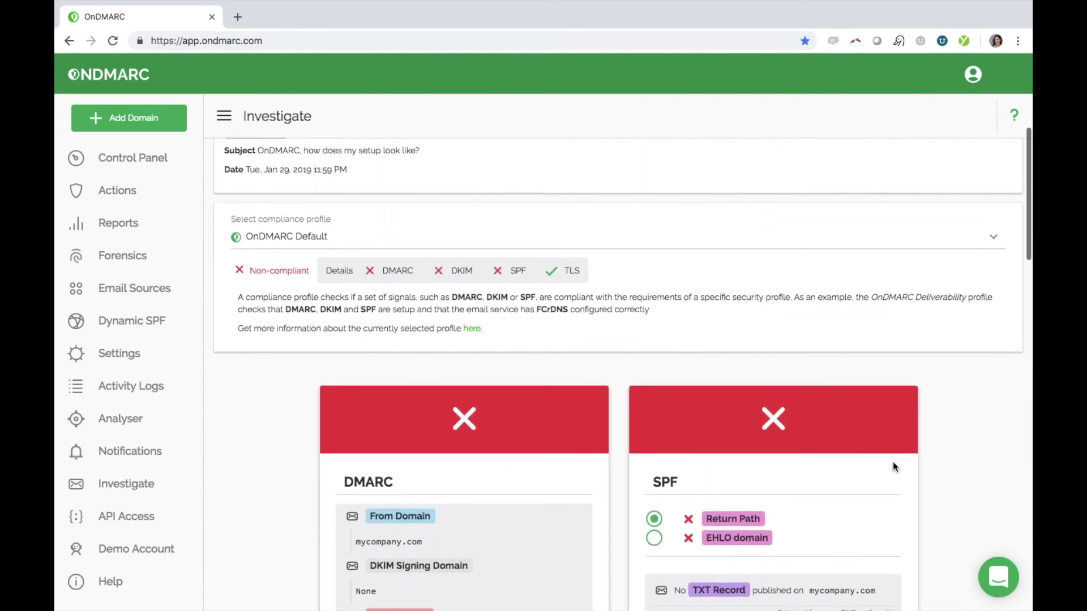
scroll(893, 467, up, 3)
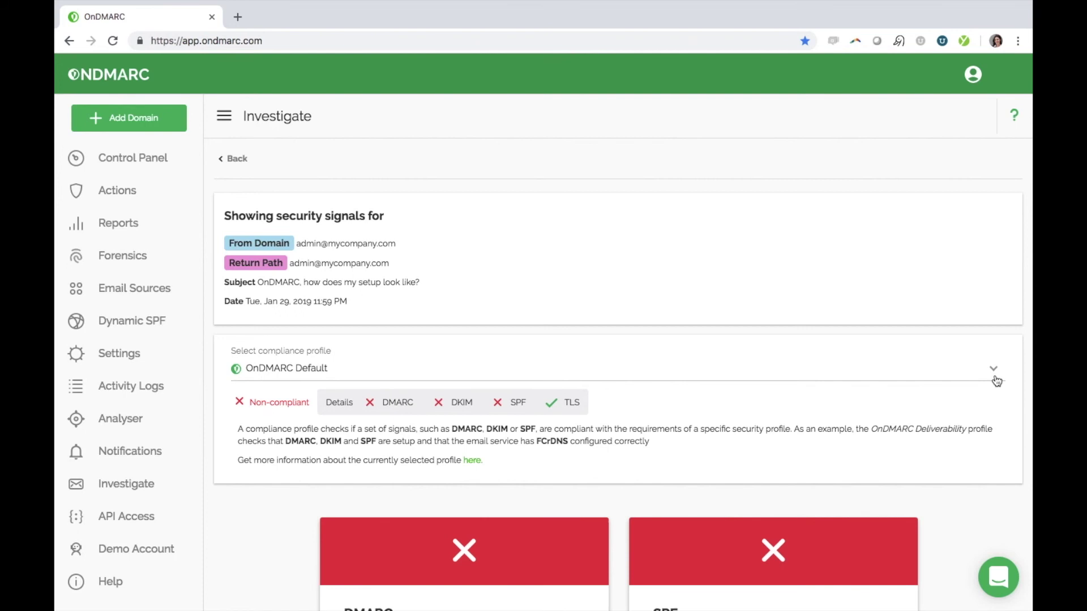
- Open the compliance profile dropdown to see the available profiles
click(995, 375)
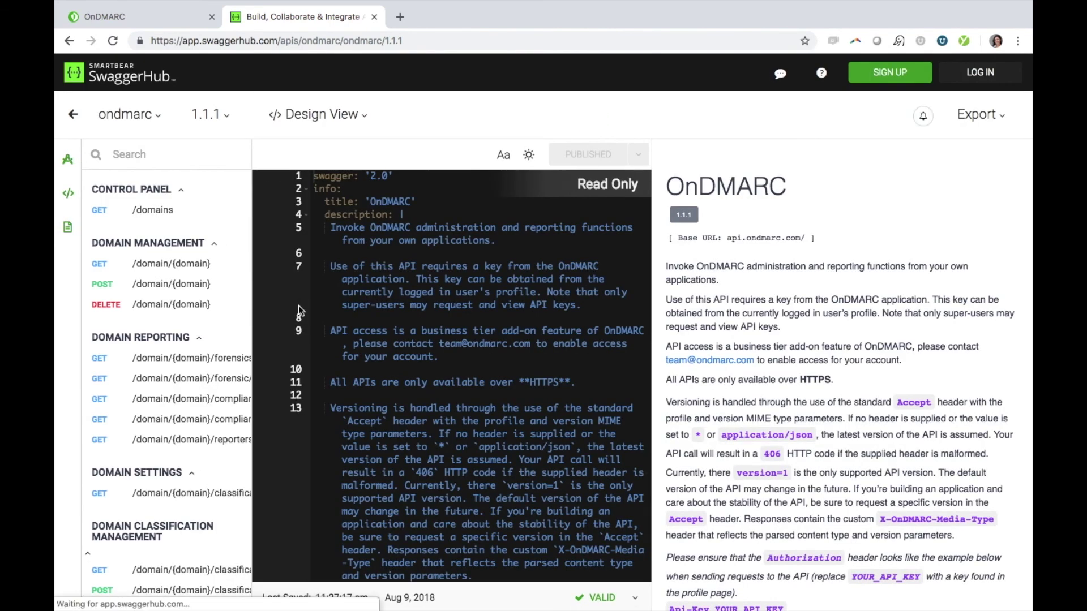
- Leave the SwaggerHub API docs and switch back to the OnDMARC browser tab
mouse_move(180, 20)
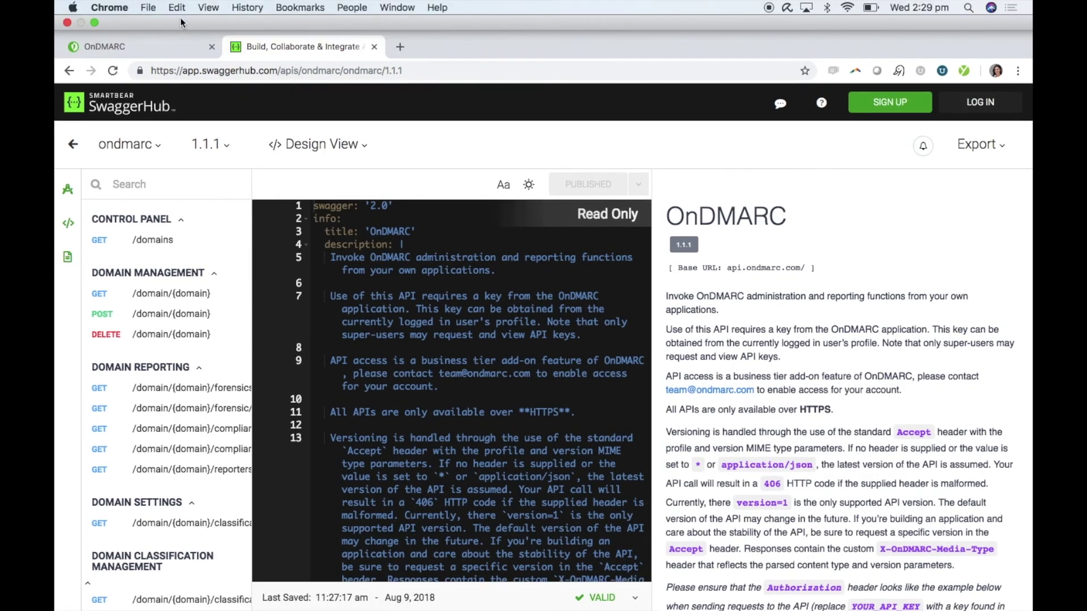
click(158, 48)
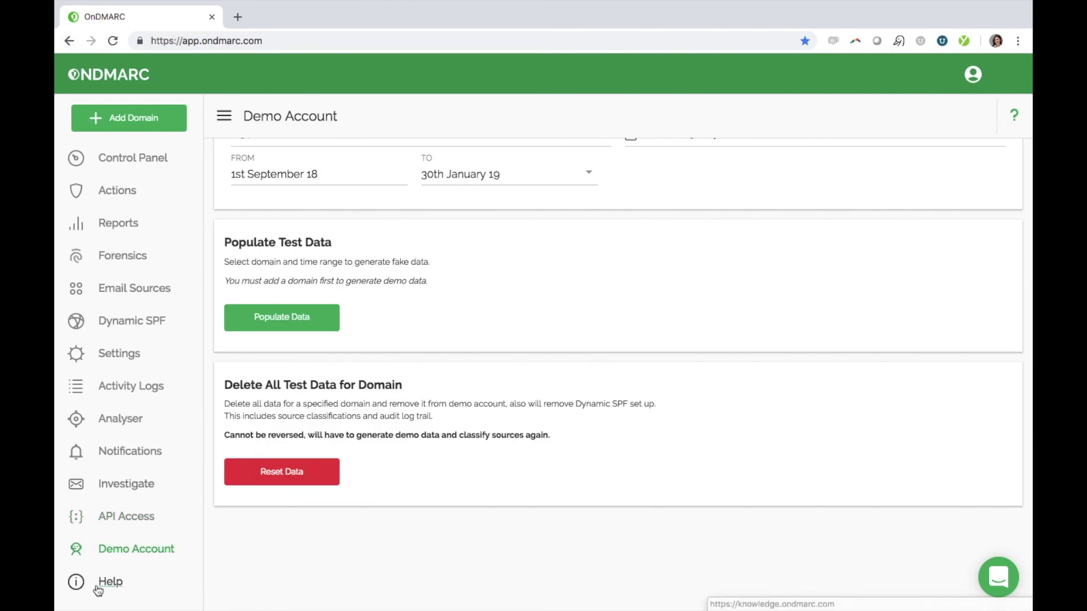
- Open the Help Centre, browse its article collections, and start the live support chat
click(98, 589)
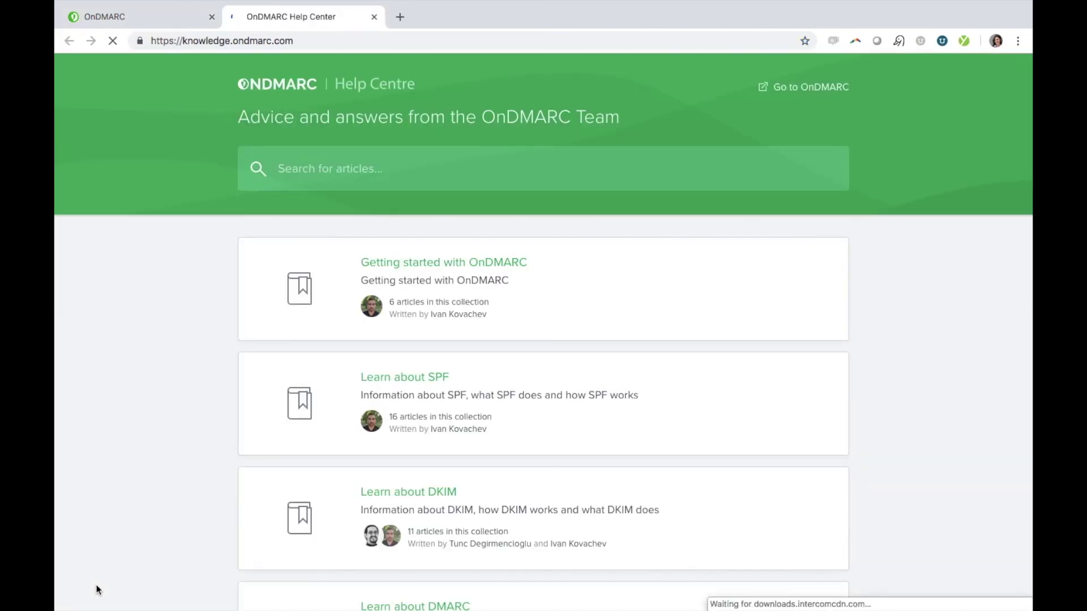
scroll(553, 552, down, 7)
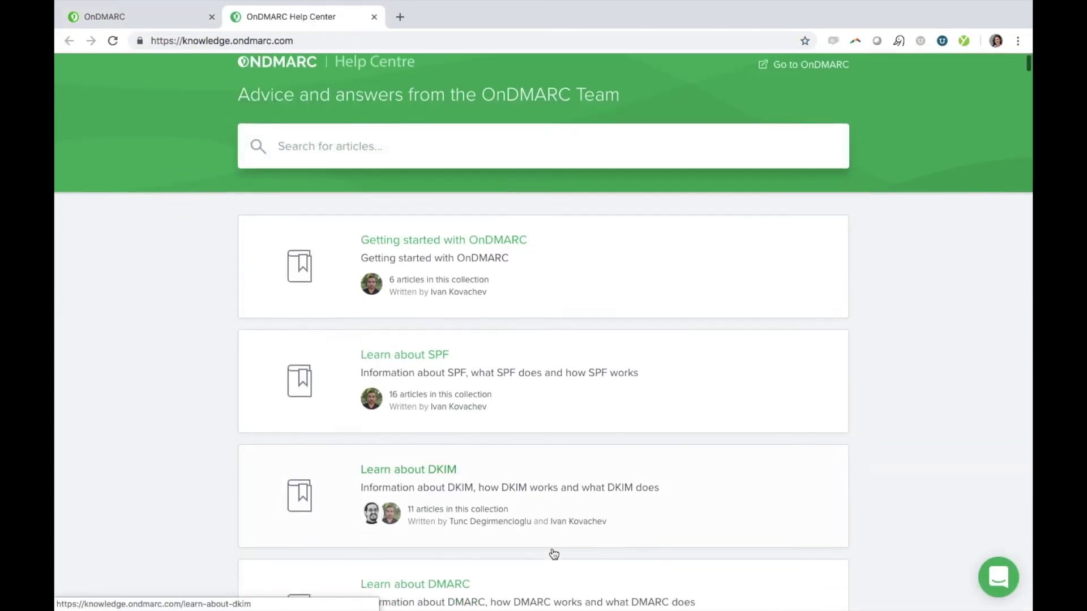
scroll(554, 553, down, 2)
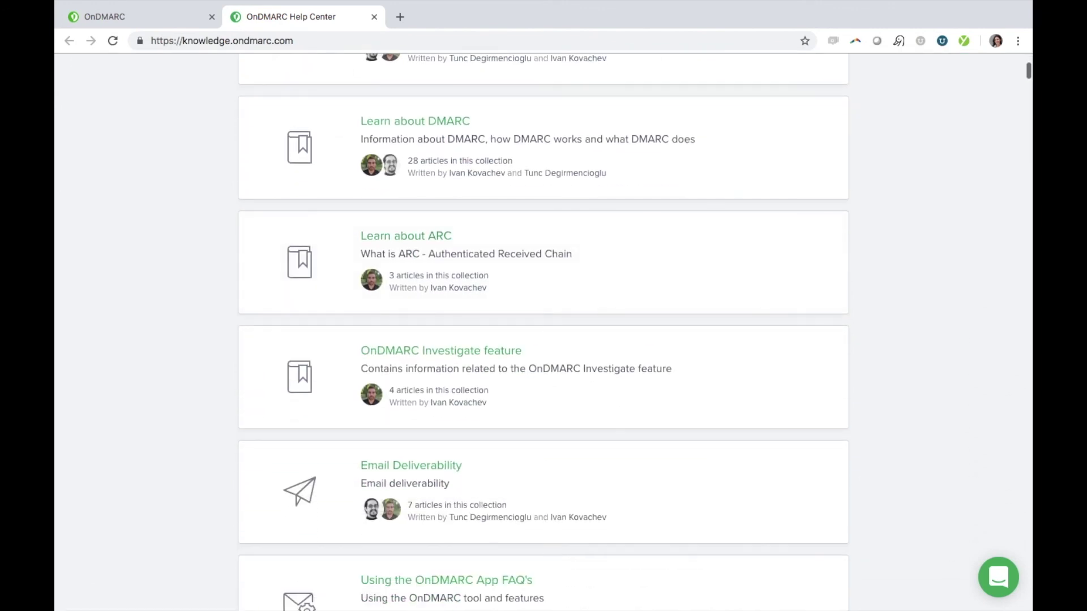
click(1008, 589)
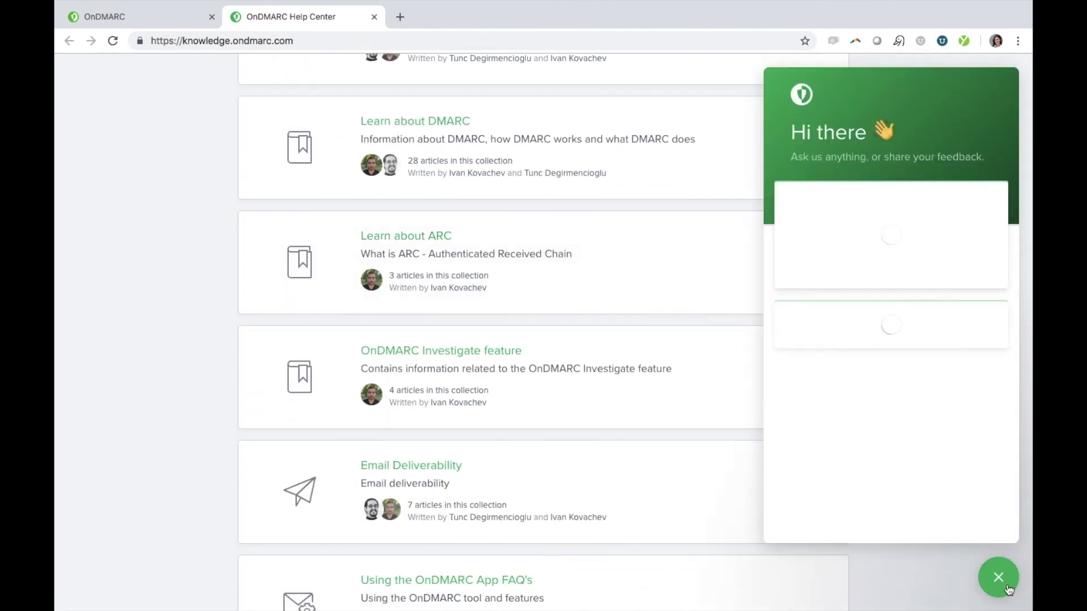